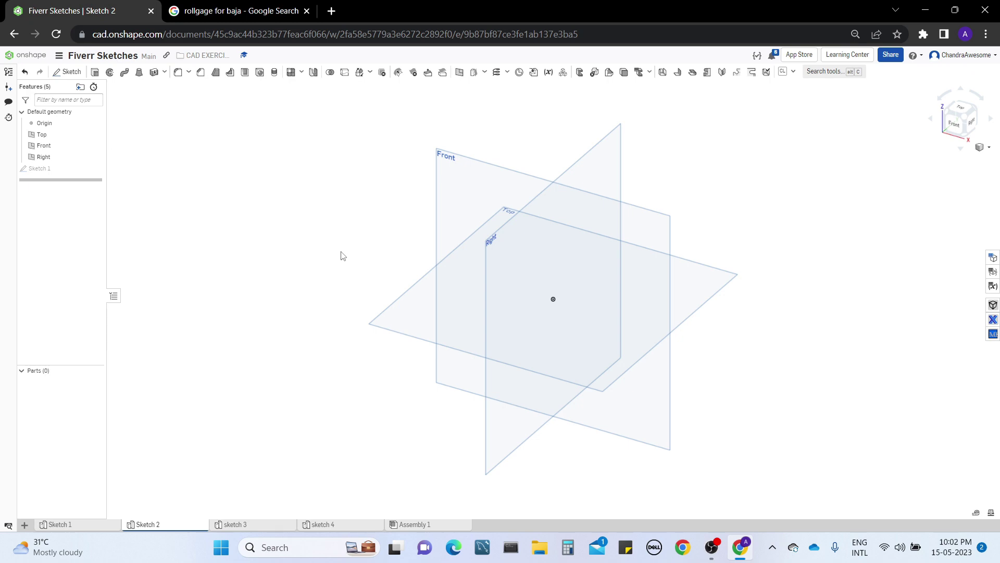
- Browse the Google Images results for 'rollgage for baja' as roll cage reference
{"action": "left_click", "coordinate": [228, 7]}
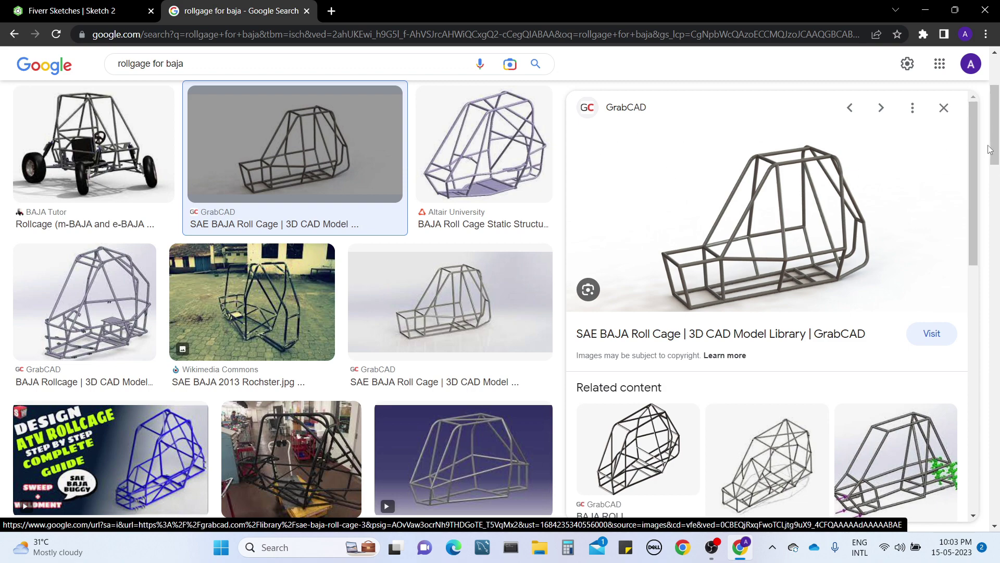
{"action": "left_click_drag", "start_coordinate": [990, 150], "coordinate": [998, 435]}
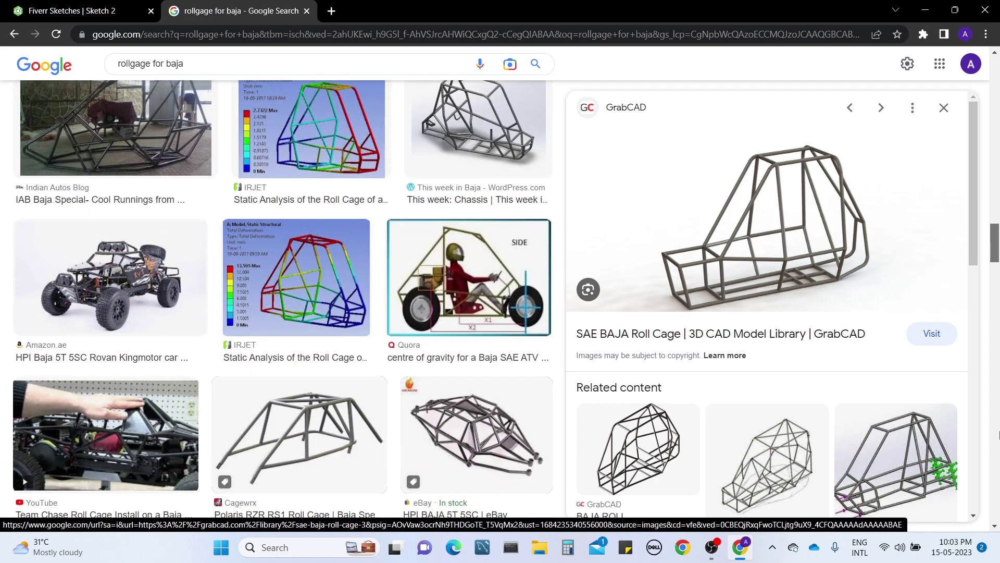
{"action": "scroll", "coordinate": [998, 436], "scroll_direction": "up", "scroll_amount": 10}
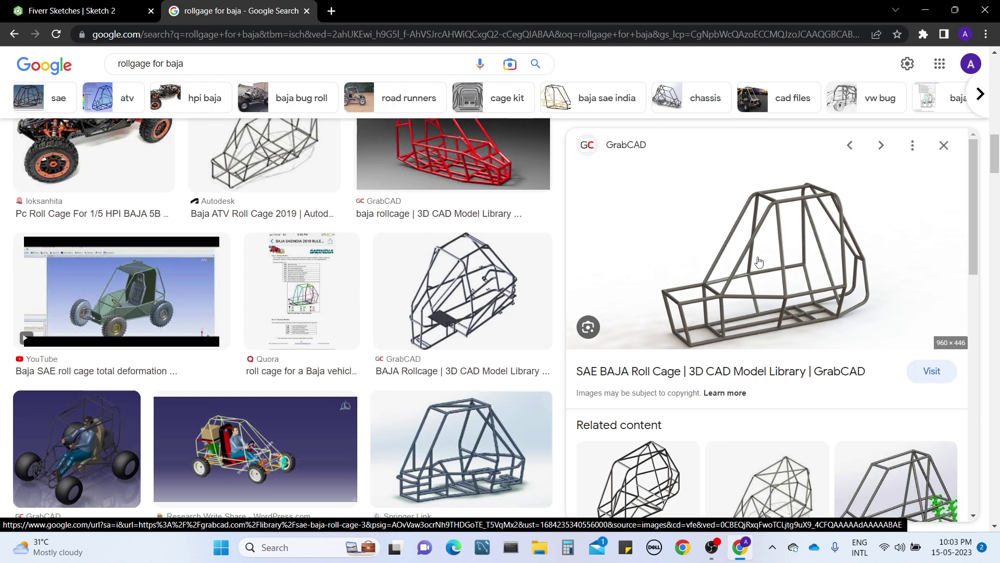
{"action": "left_click", "coordinate": [42, 5]}
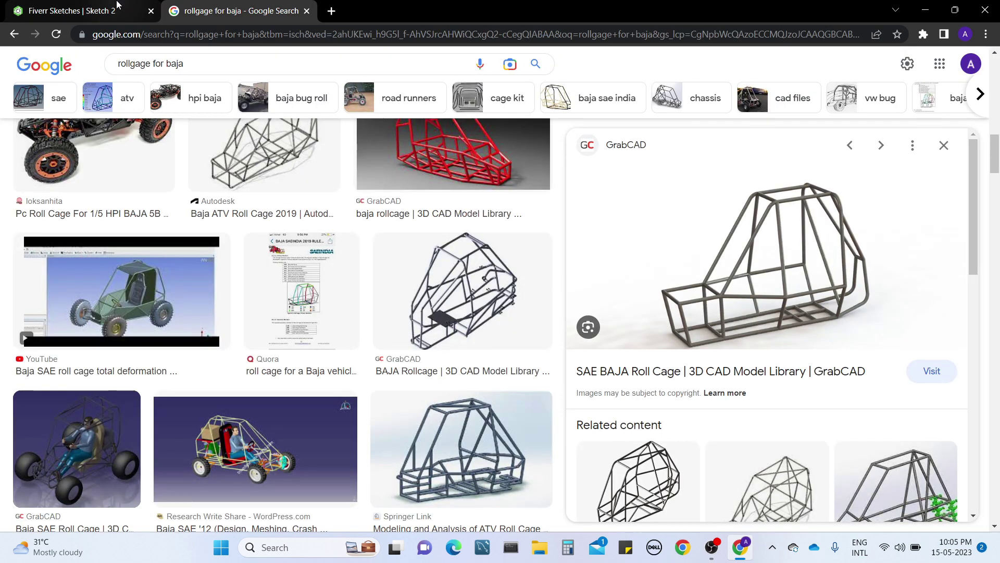
- Select everything on the results page, then clear the selection
{"action": "key", "text": "ctrl+a"}
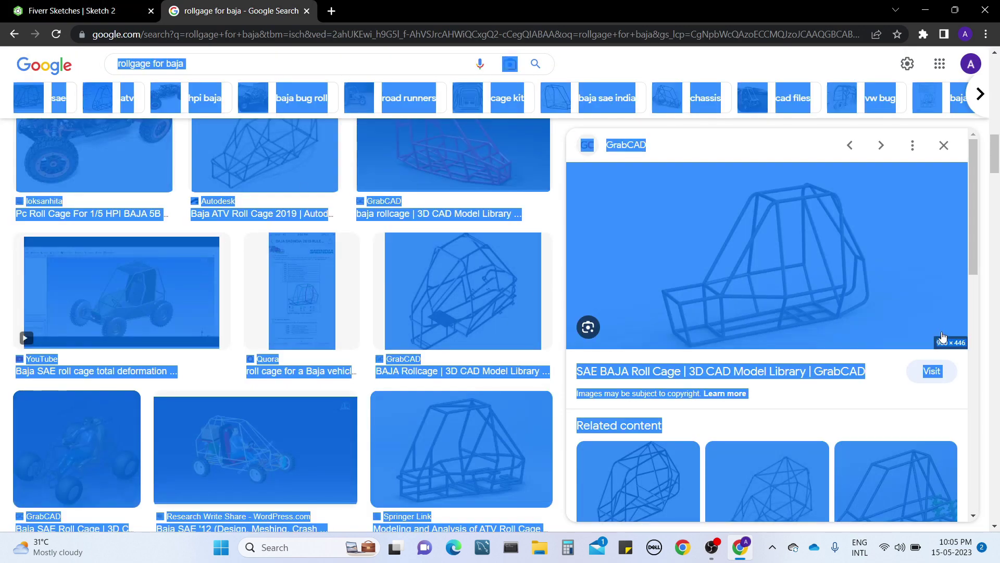
{"action": "left_click", "coordinate": [895, 396]}
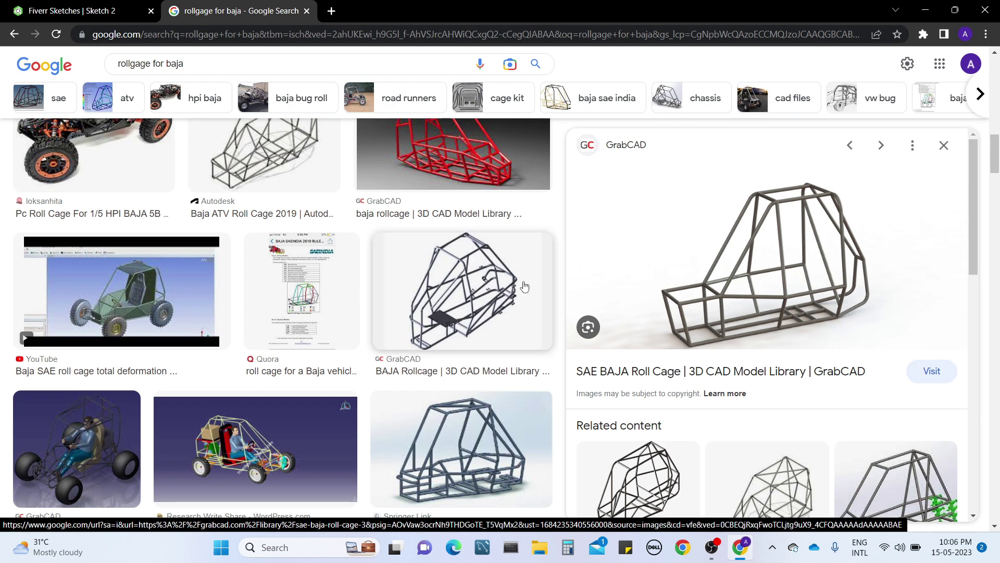
- Create Sketch 2 on the Top plane, viewed isometrically from above
{"action": "left_click", "coordinate": [72, 9]}
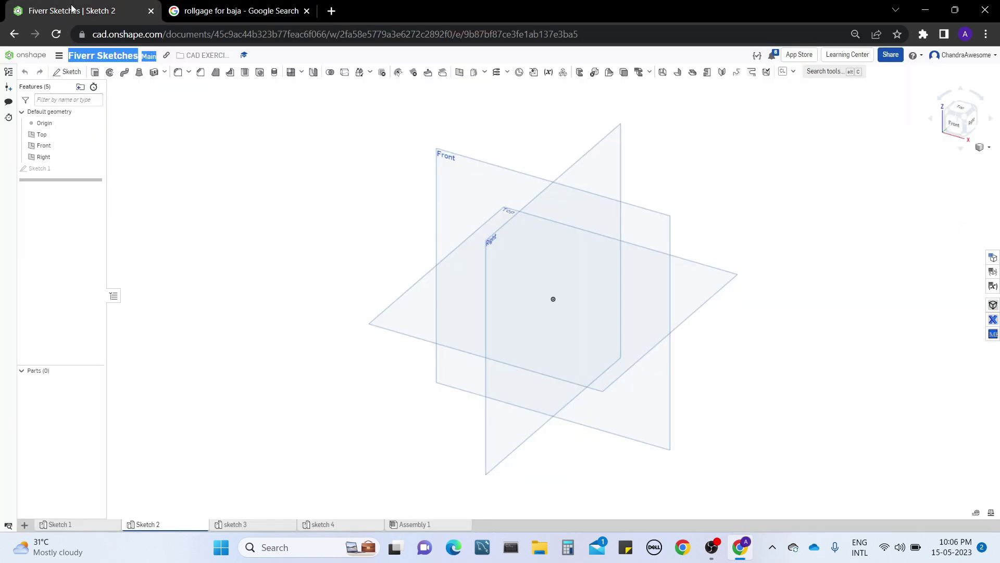
{"action": "left_click", "coordinate": [394, 317]}
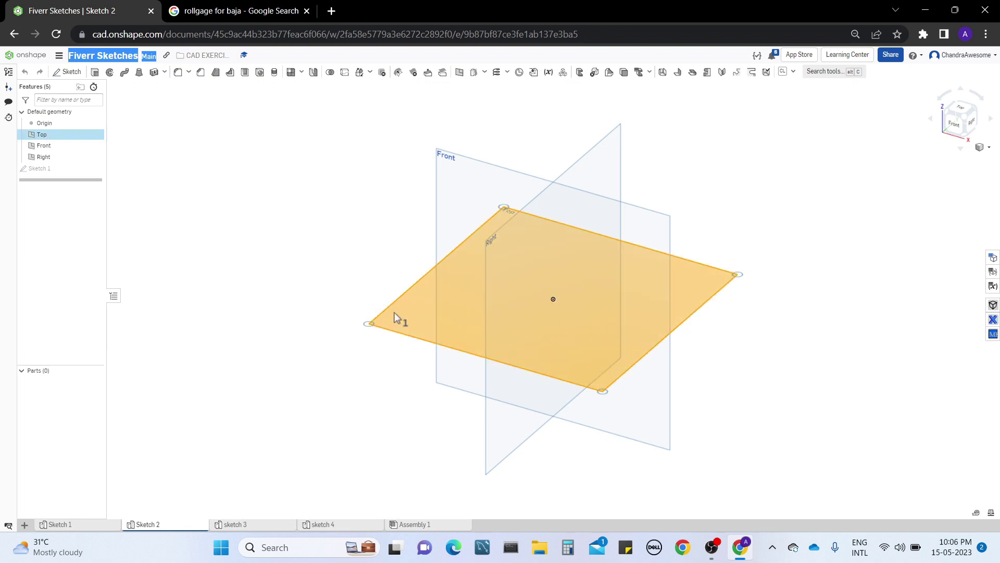
{"action": "left_click", "coordinate": [78, 76]}
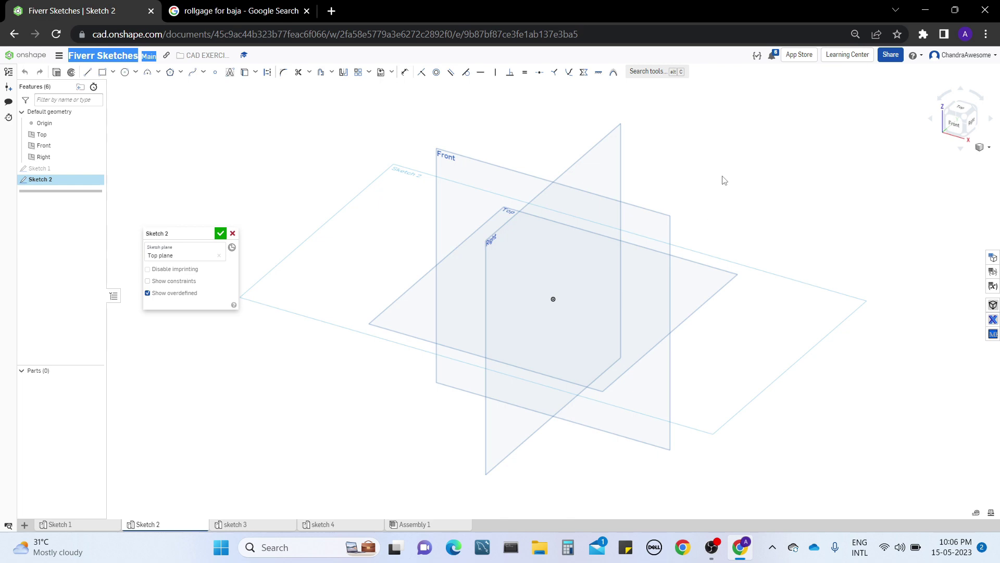
{"action": "left_click", "coordinate": [237, 10]}
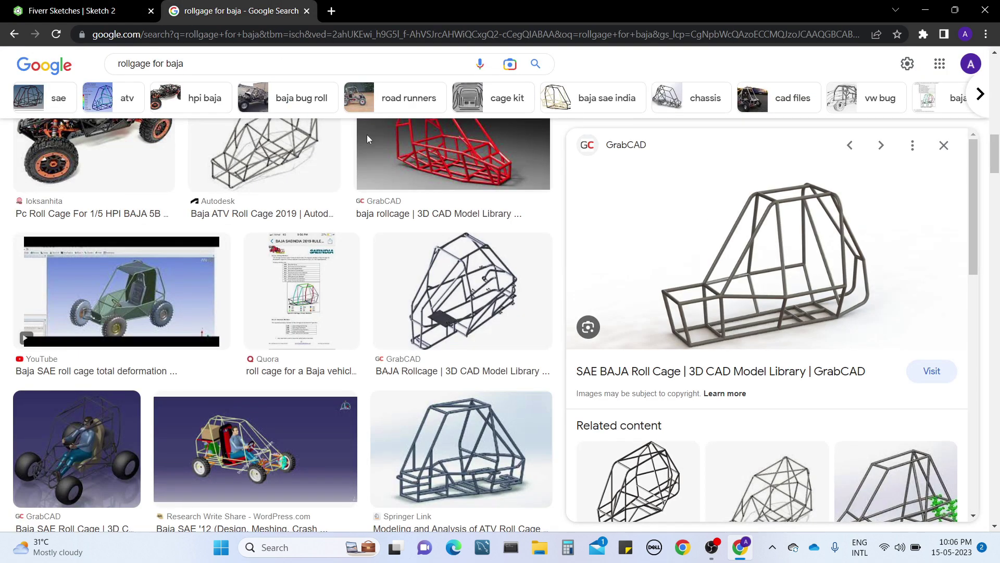
{"action": "left_click", "coordinate": [52, 6]}
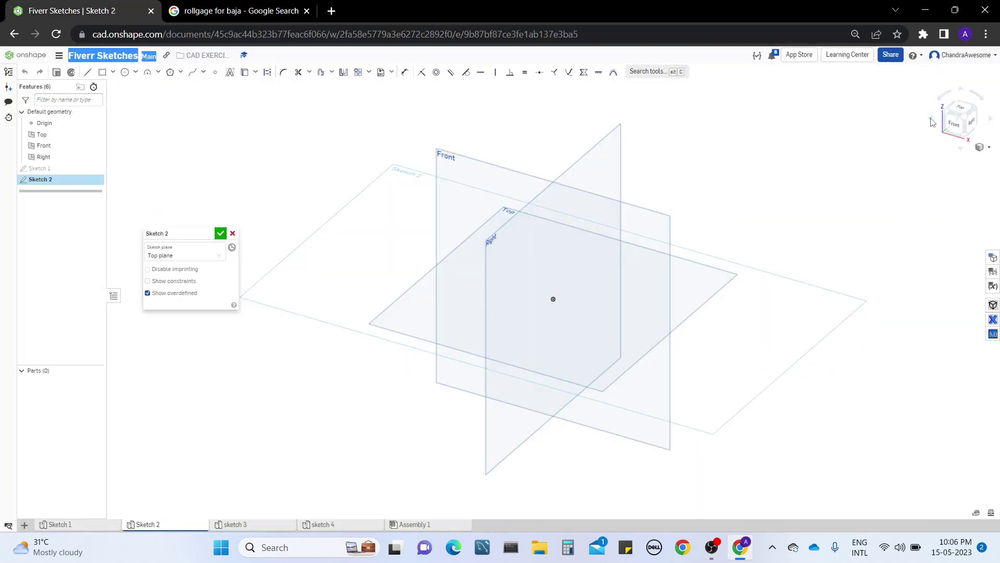
{"action": "left_click", "coordinate": [946, 116]}
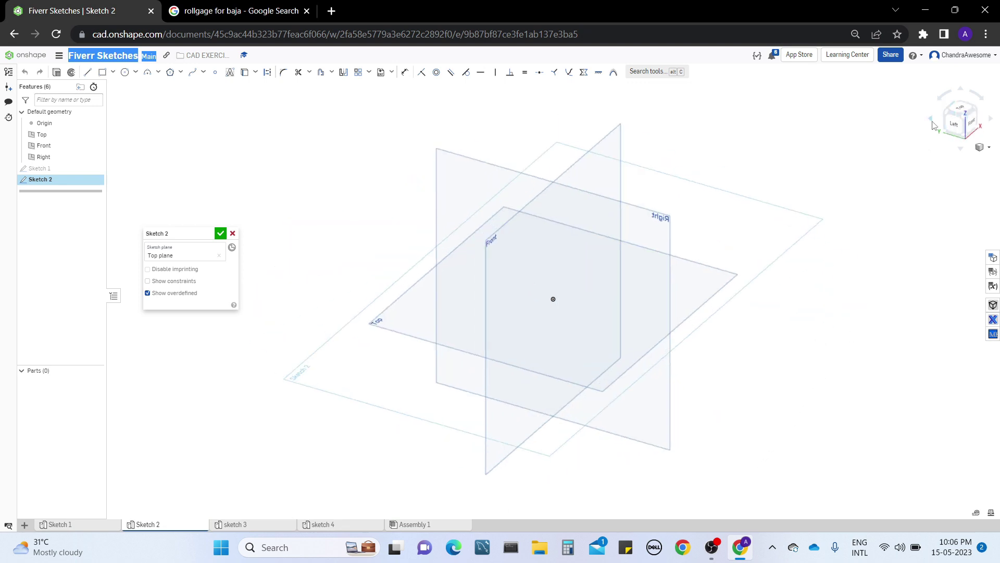
{"action": "left_click", "coordinate": [931, 121]}
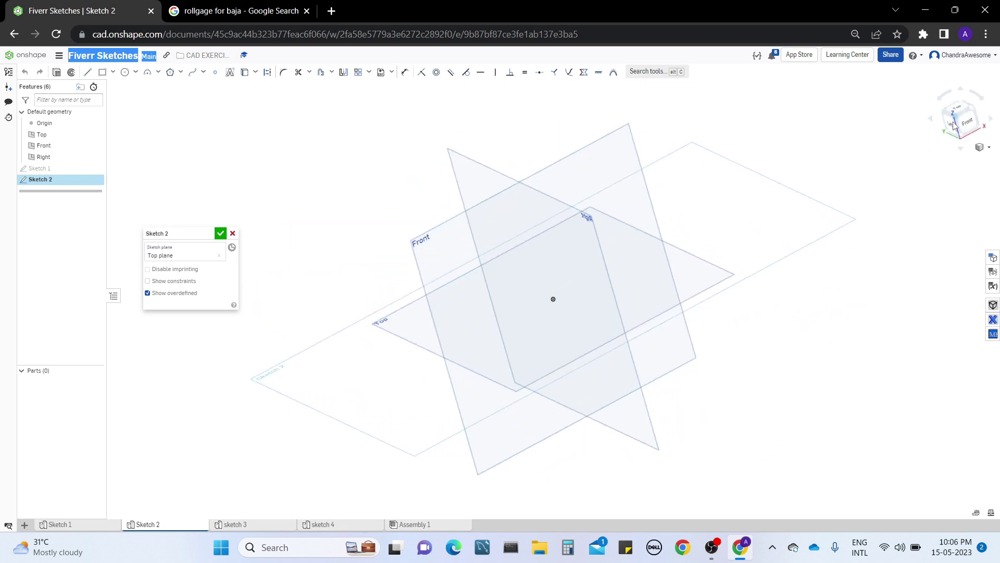
{"action": "left_click", "coordinate": [949, 115]}
{"action": "right_click_drag", "start_coordinate": [793, 444], "coordinate": [766, 447]}
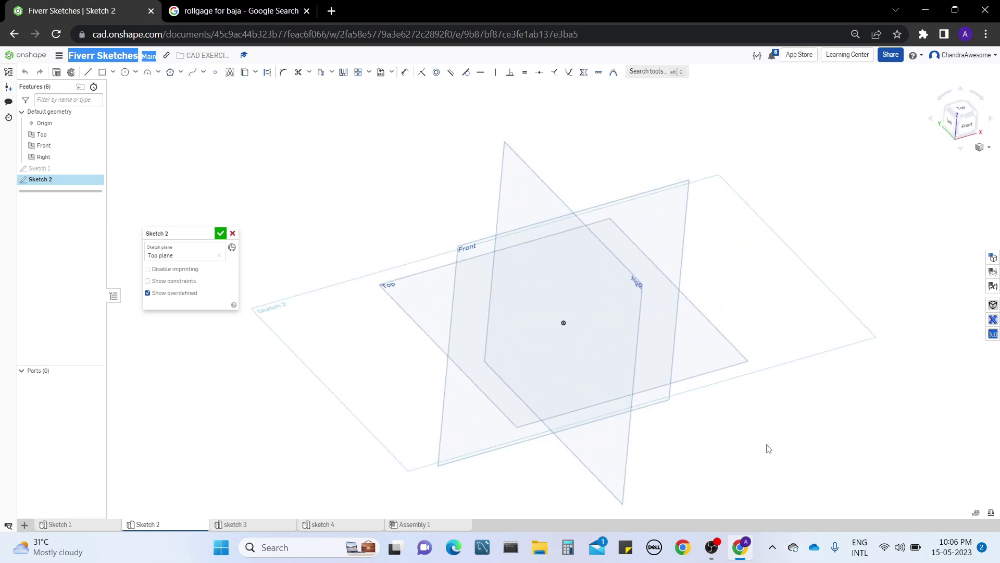
- Draw a centre-point rectangle starting at the sketch origin
{"action": "left_click", "coordinate": [112, 78]}
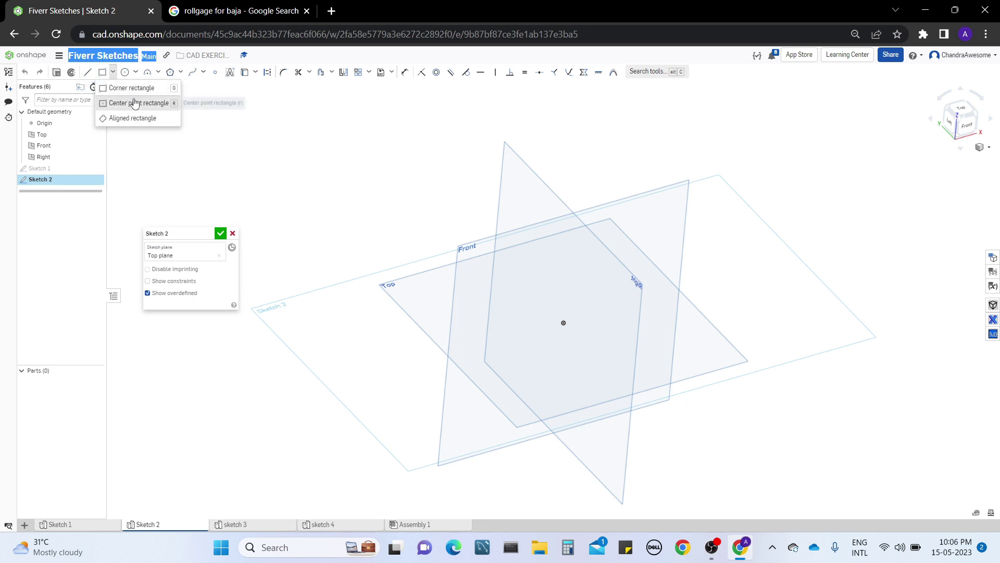
{"action": "left_click", "coordinate": [136, 102]}
{"action": "left_click", "coordinate": [565, 322]}
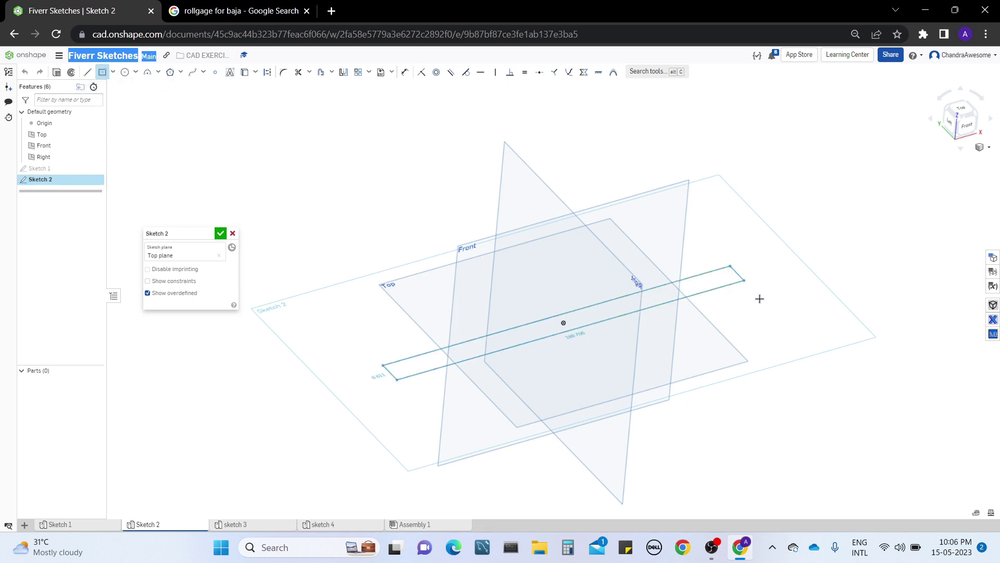
{"action": "left_click", "coordinate": [781, 309]}
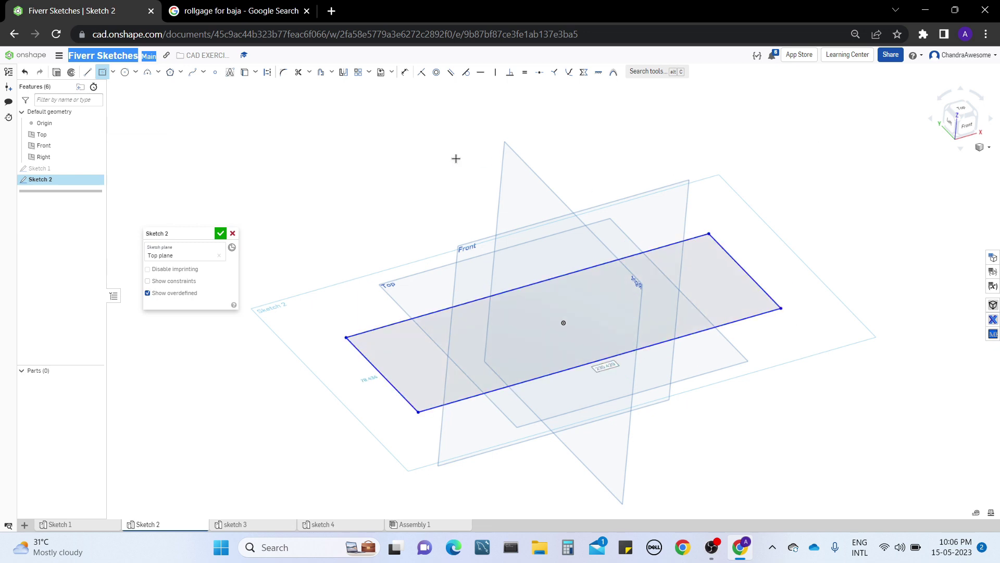
- Offset the rectangle's top edge outward by 20 mm
{"action": "key", "text": "Escape"}
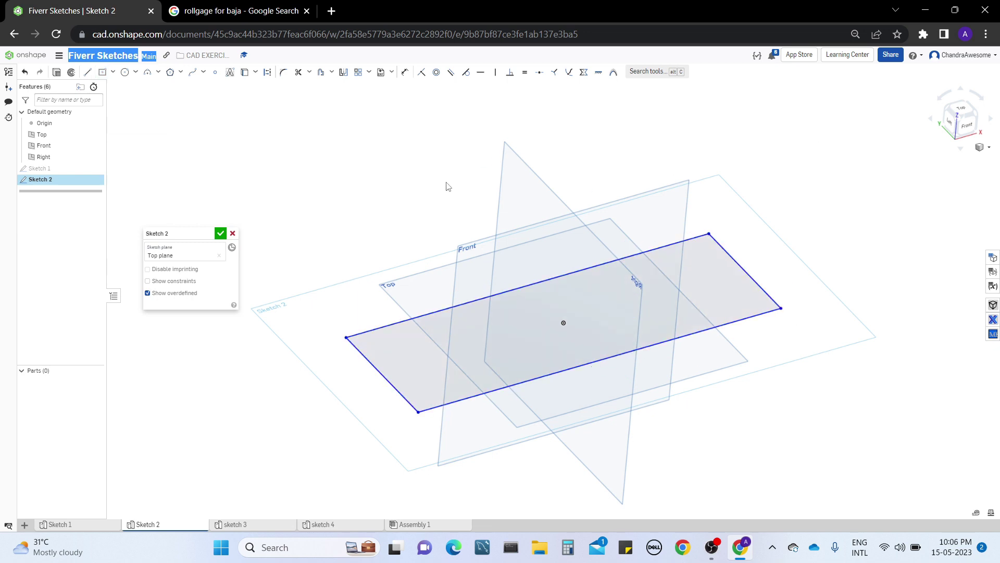
{"action": "key", "text": "o"}
{"action": "left_click", "coordinate": [440, 311]}
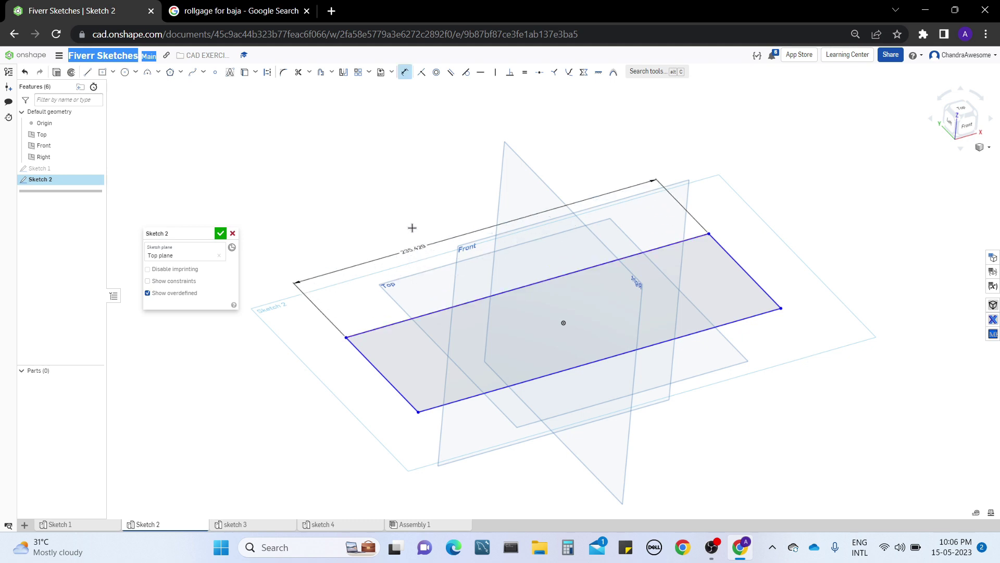
{"action": "left_click", "coordinate": [412, 227]}
{"action": "type", "text": "20"}
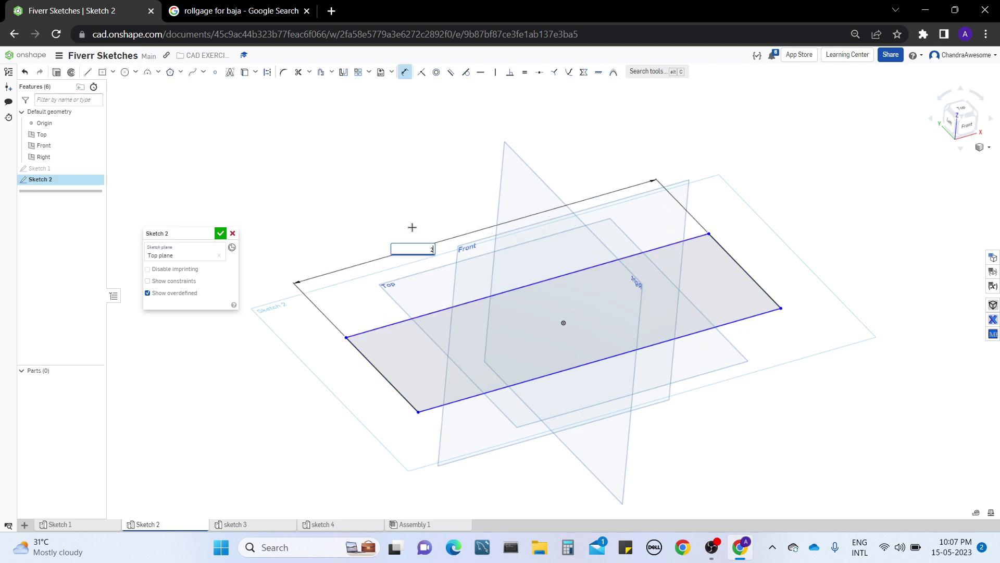
{"action": "key", "text": "Return"}
- Dimension the rectangle's short edge to 5 mm
{"action": "left_click", "coordinate": [961, 120]}
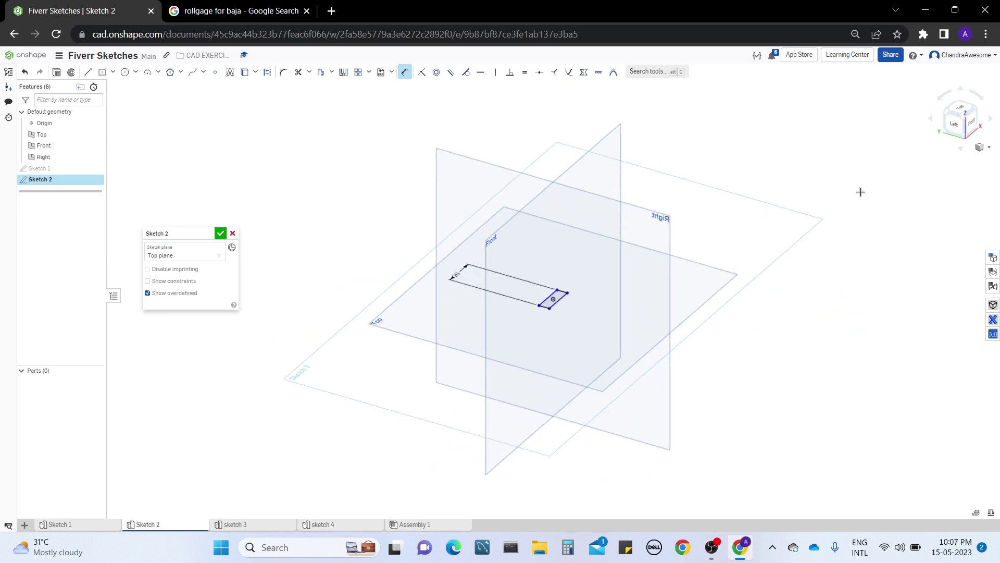
{"action": "scroll", "coordinate": [732, 245], "scroll_direction": "up", "scroll_amount": 5}
{"action": "mouse_move", "coordinate": [751, 277]}
{"action": "right_mouse_down"}
{"action": "mouse_move", "coordinate": [721, 283]}
{"action": "mouse_move", "coordinate": [730, 288]}
{"action": "right_mouse_up"}
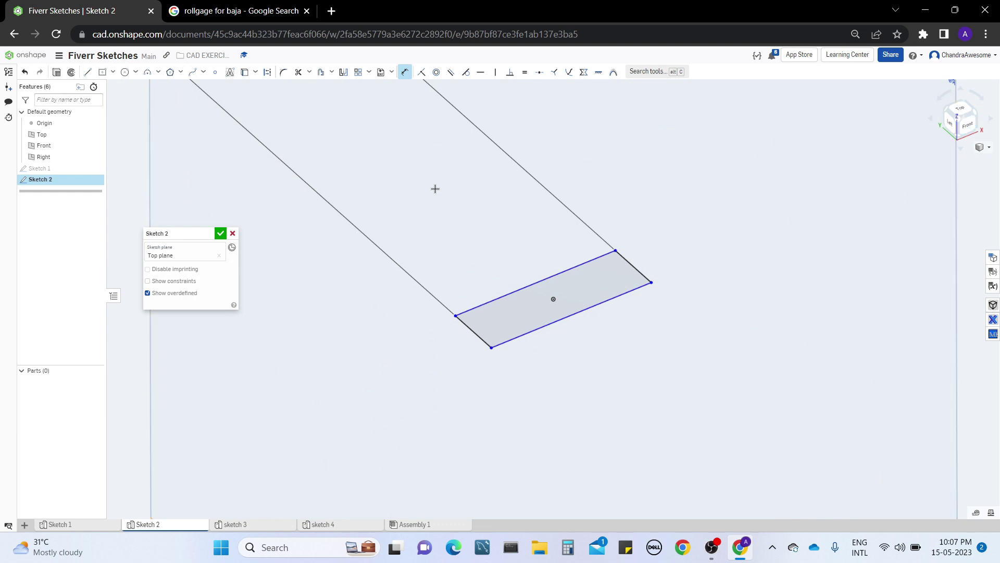
{"action": "left_click", "coordinate": [472, 331]}
{"action": "left_click", "coordinate": [397, 391]}
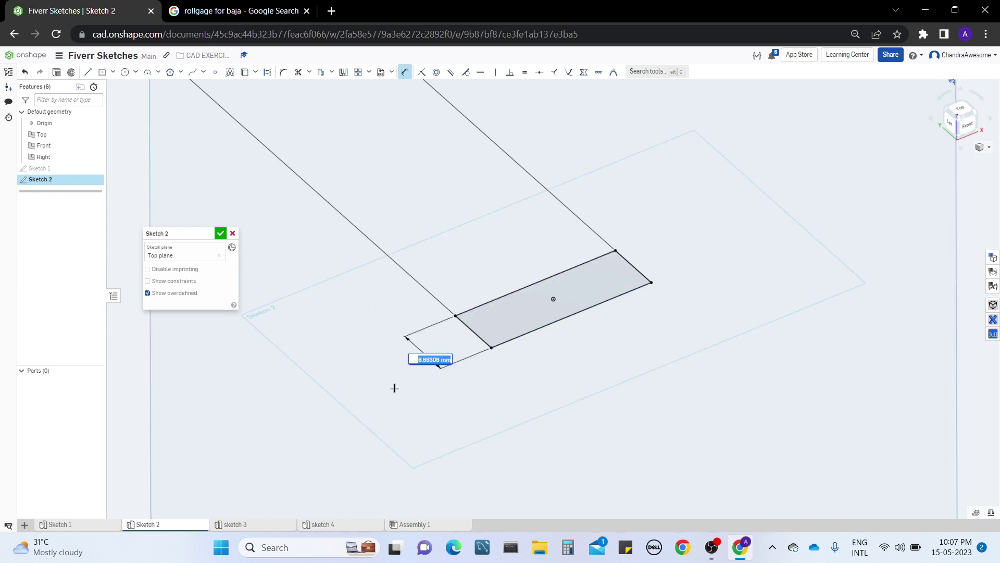
{"action": "type", "text": "5"}
{"action": "key", "text": "Return"}
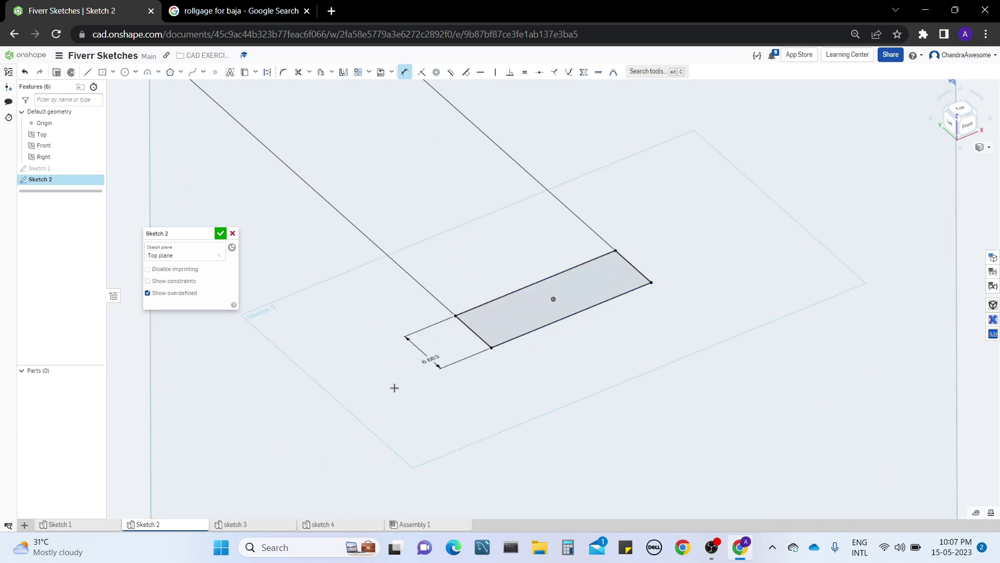
{"action": "scroll", "coordinate": [554, 346], "scroll_direction": "up", "scroll_amount": 3}
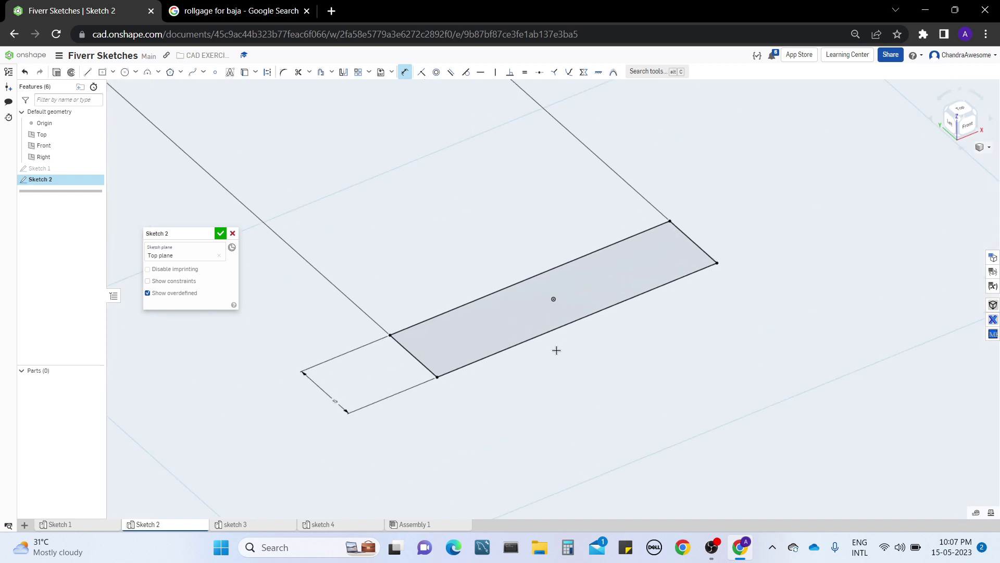
{"action": "scroll", "coordinate": [587, 372], "scroll_direction": "down", "scroll_amount": 4}
{"action": "scroll", "coordinate": [586, 372], "scroll_direction": "down", "scroll_amount": 2}
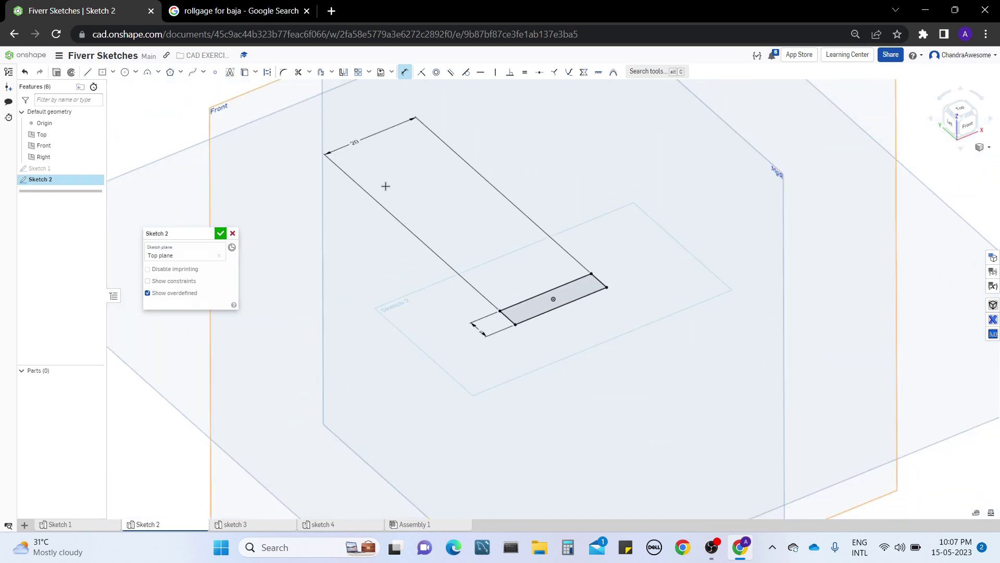
{"action": "middle_click_drag", "start_coordinate": [495, 252], "coordinate": [523, 287]}
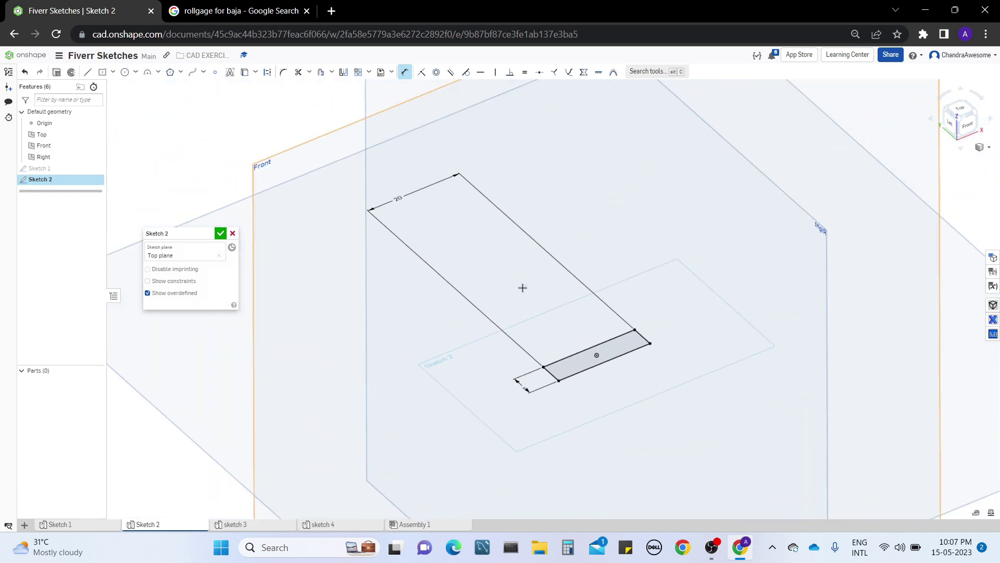
{"action": "key", "text": "Escape"}
- Set the top edge dimension to 100, after trying and undoing 200
{"action": "double_click", "coordinate": [399, 196]}
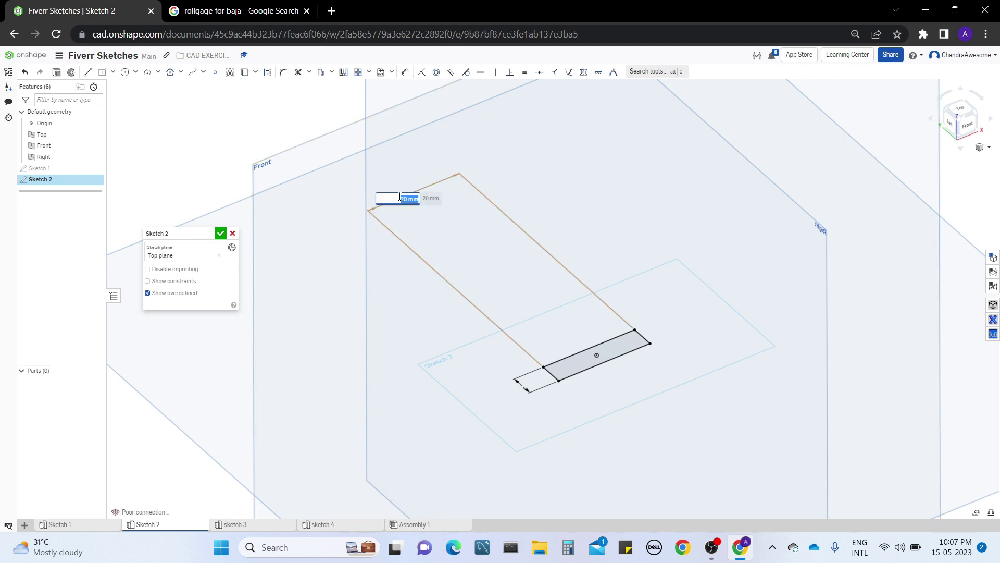
{"action": "type", "text": "200"}
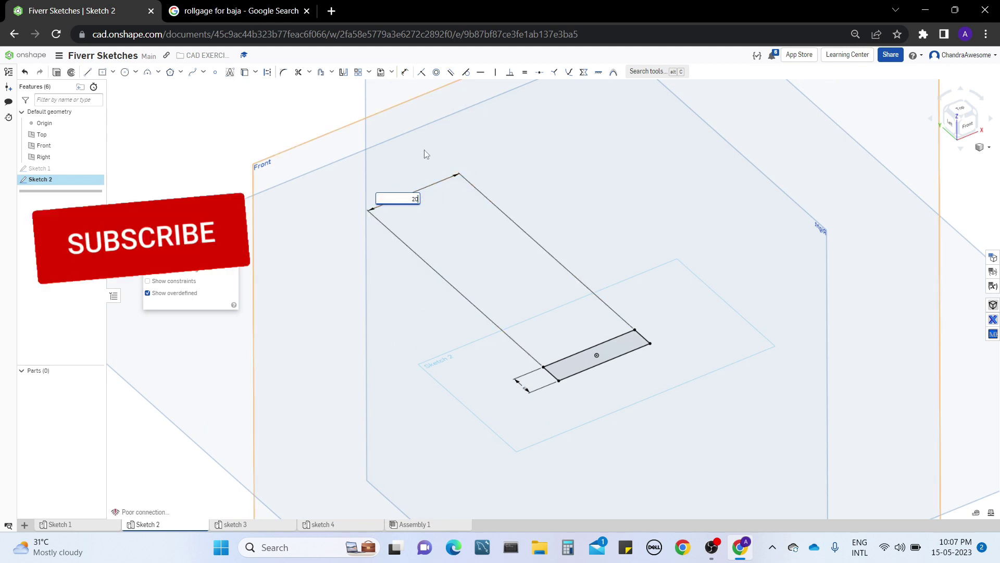
{"action": "key", "text": "Return"}
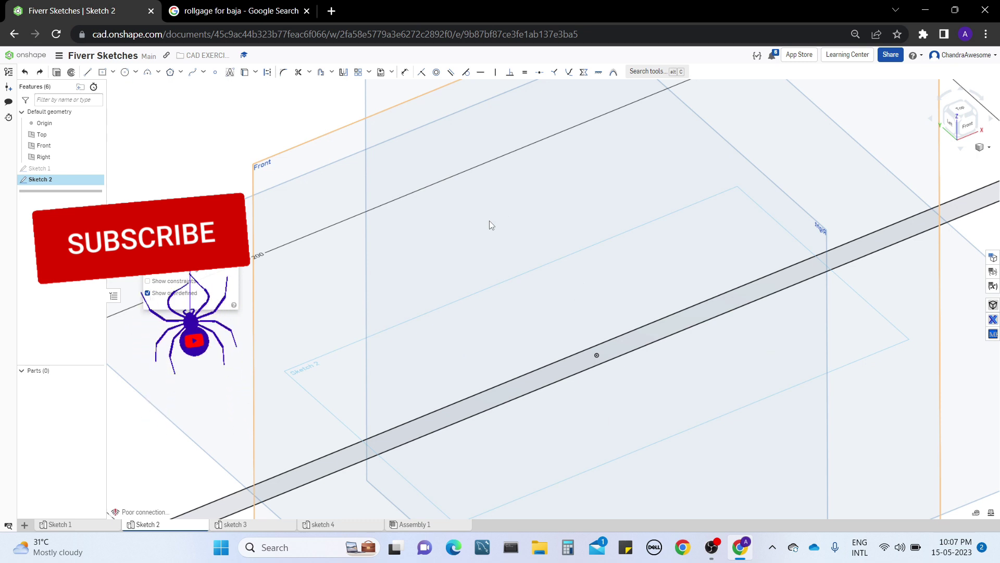
{"action": "key", "text": "ctrl+z"}
{"action": "double_click", "coordinate": [399, 196]}
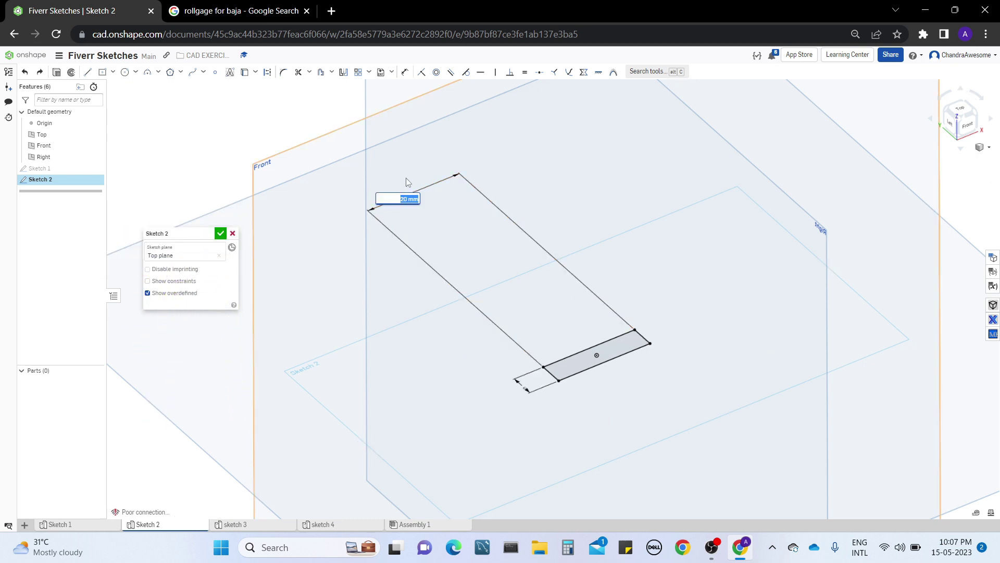
{"action": "type", "text": "100"}
{"action": "key", "text": "Return"}
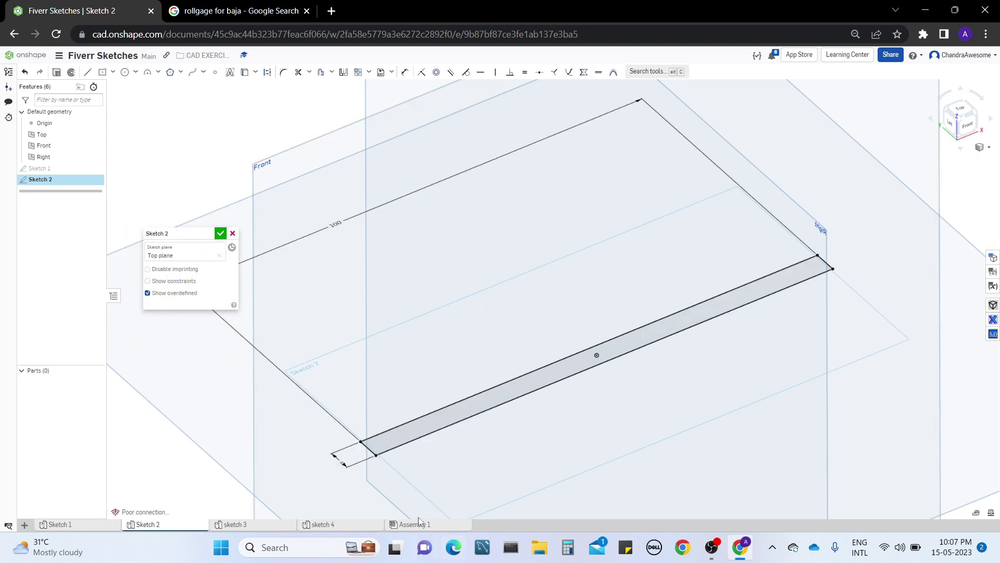
- Set the rectangle width to 80, then revise it to 50
{"action": "double_click", "coordinate": [342, 462]}
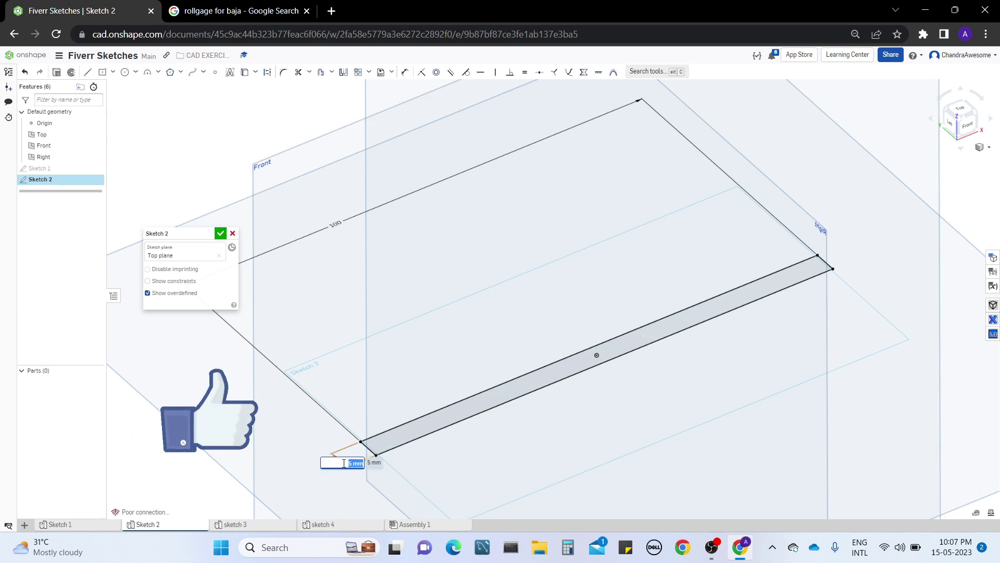
{"action": "type", "text": "80"}
{"action": "key", "text": "Return"}
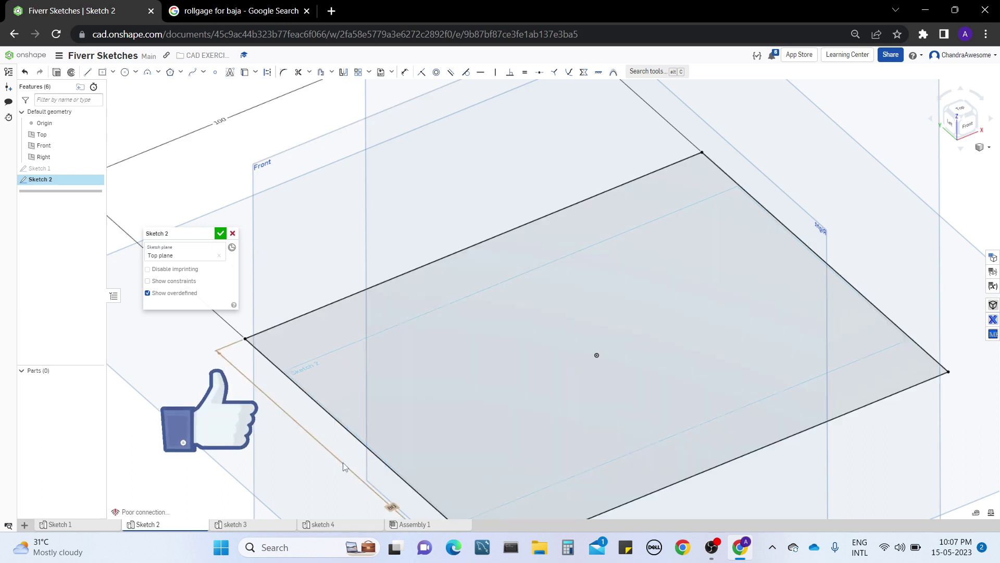
{"action": "scroll", "coordinate": [521, 402], "scroll_direction": "down", "scroll_amount": 3}
{"action": "double_click", "coordinate": [461, 417]}
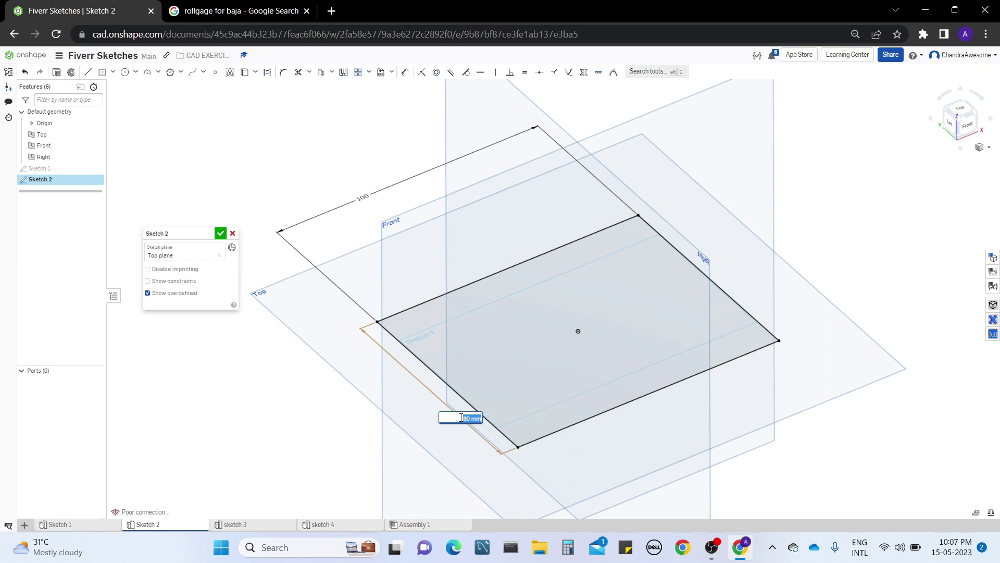
{"action": "type", "text": "50"}
{"action": "key", "text": "Return"}
- Change the rectangle length to 120 and start entering the new width
{"action": "right_click_drag", "start_coordinate": [740, 334], "coordinate": [780, 281]}
{"action": "double_click", "coordinate": [391, 172]}
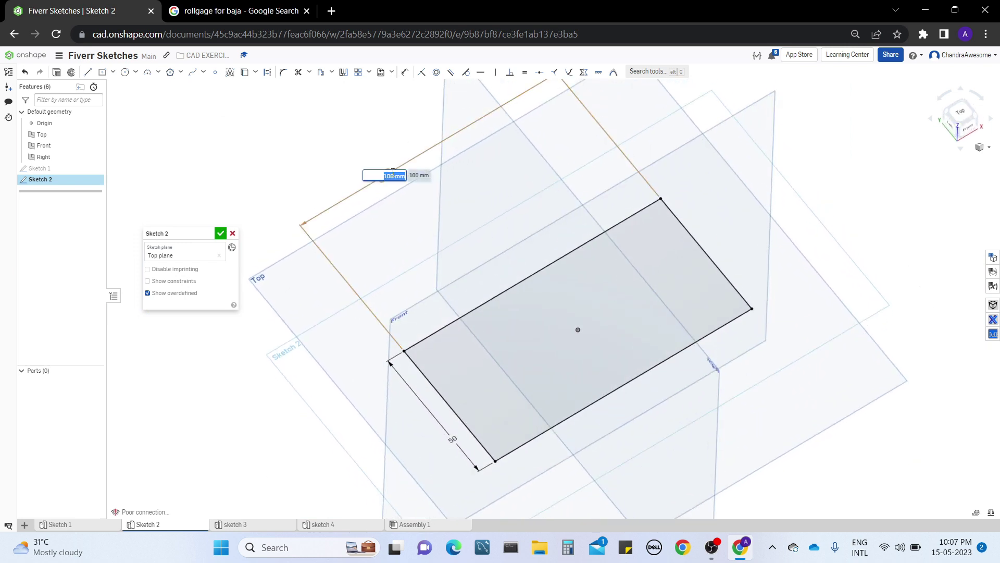
{"action": "type", "text": "120"}
{"action": "key", "text": "Return"}
{"action": "right_click_drag", "start_coordinate": [614, 375], "coordinate": [469, 437]}
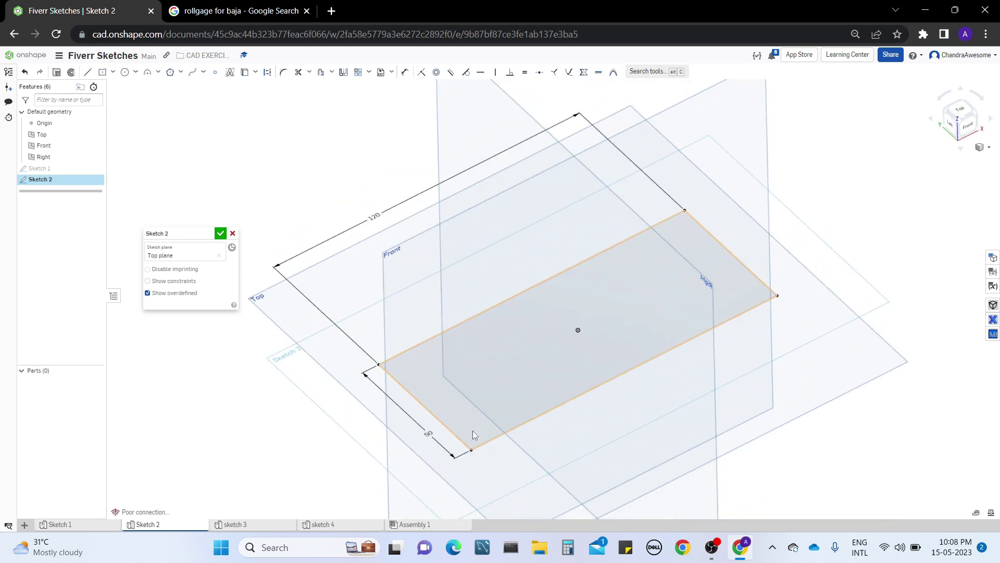
{"action": "double_click", "coordinate": [435, 431]}
{"action": "type", "text": "4"}
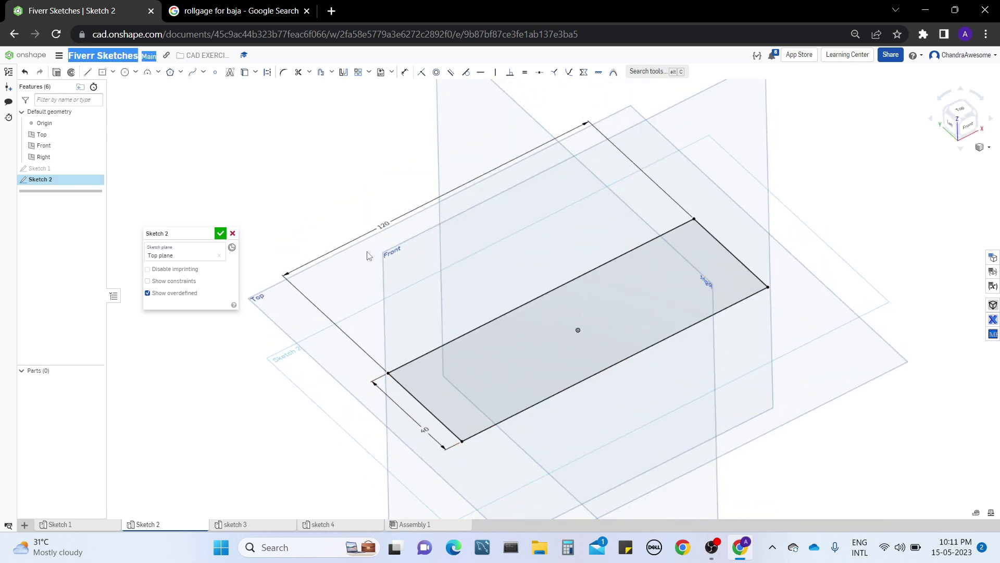
- Draw a corner rectangle from the top-right corner down to the lower long edge
{"action": "left_click", "coordinate": [239, 11]}
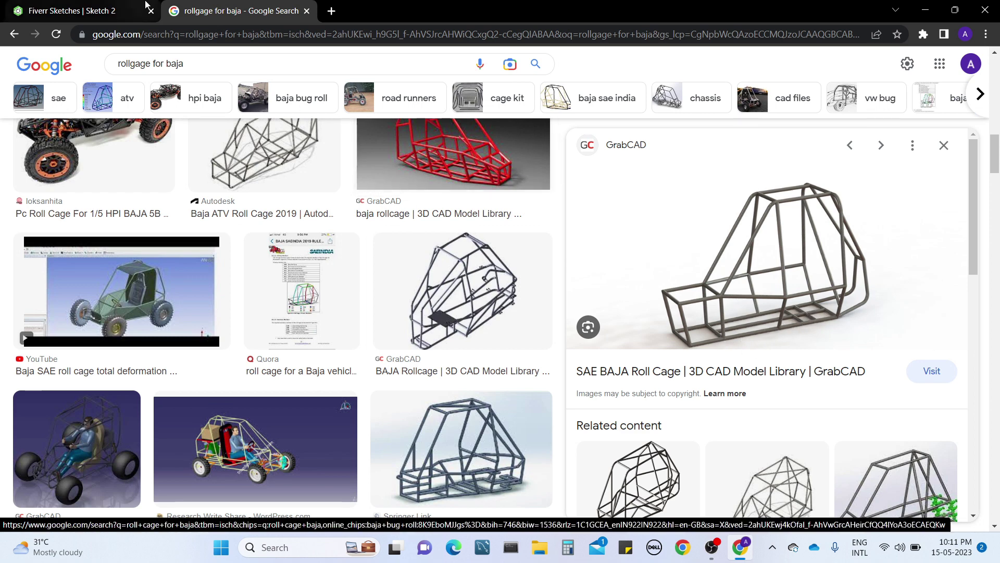
{"action": "left_click", "coordinate": [109, 6]}
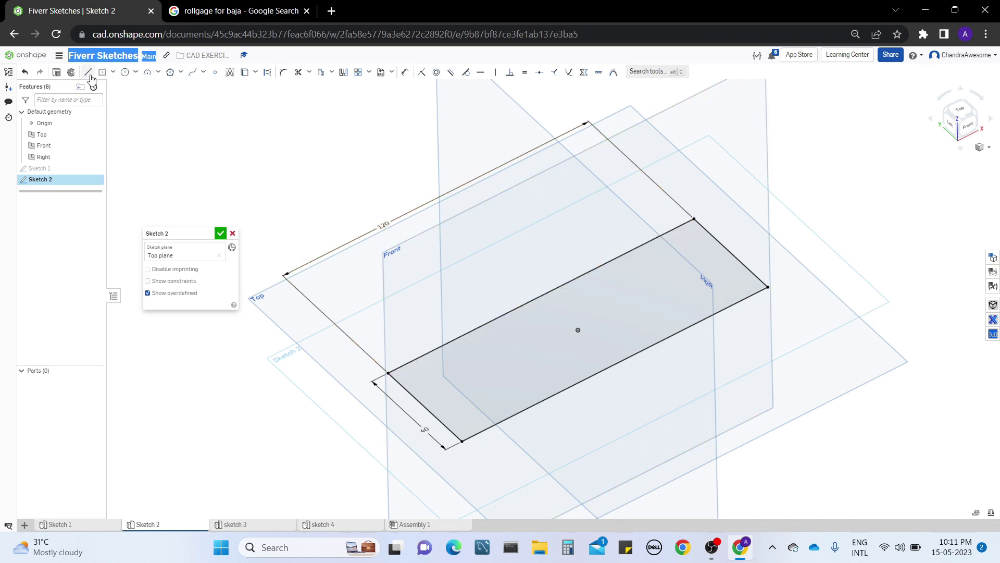
{"action": "left_click", "coordinate": [113, 73]}
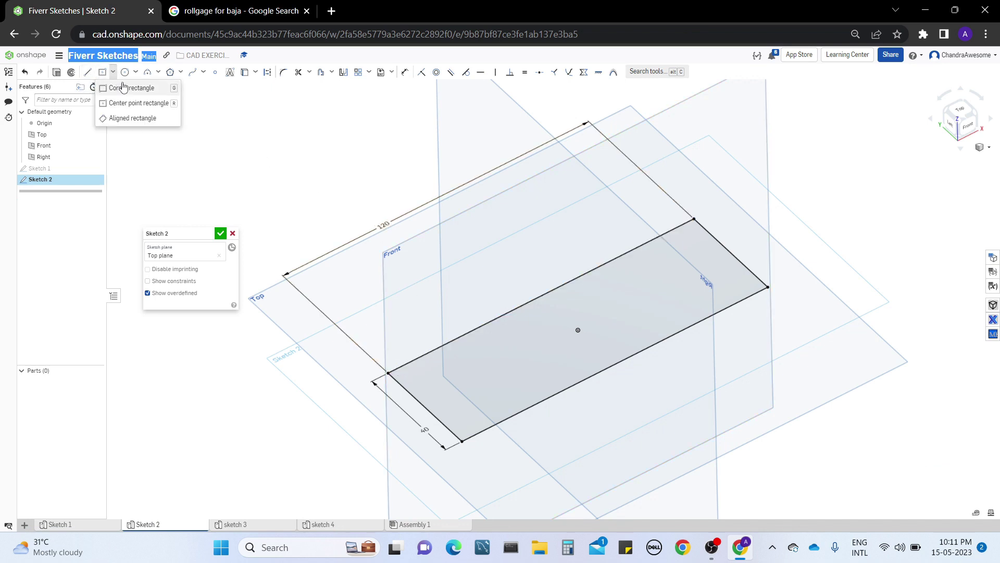
{"action": "left_click", "coordinate": [127, 88]}
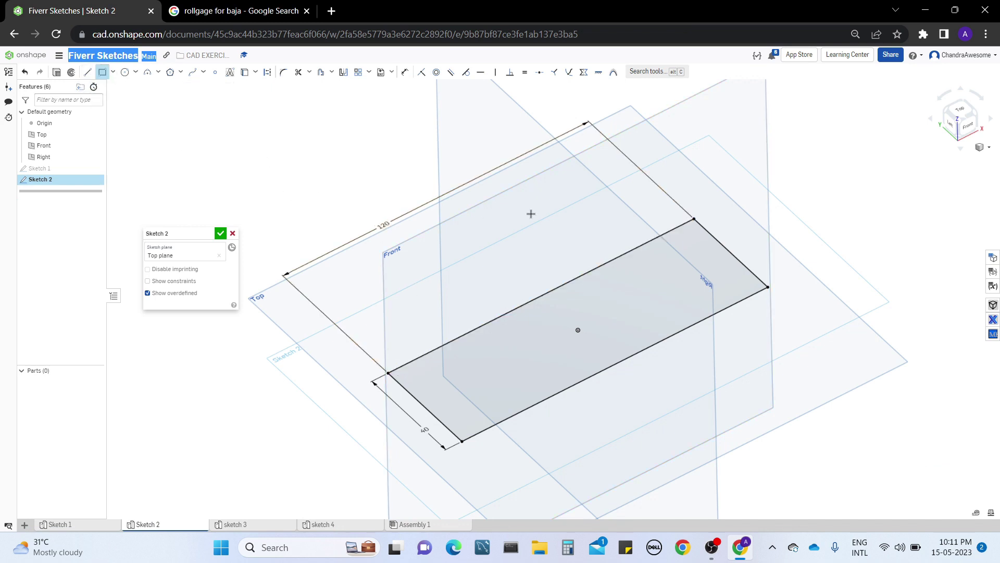
{"action": "left_click", "coordinate": [694, 218]}
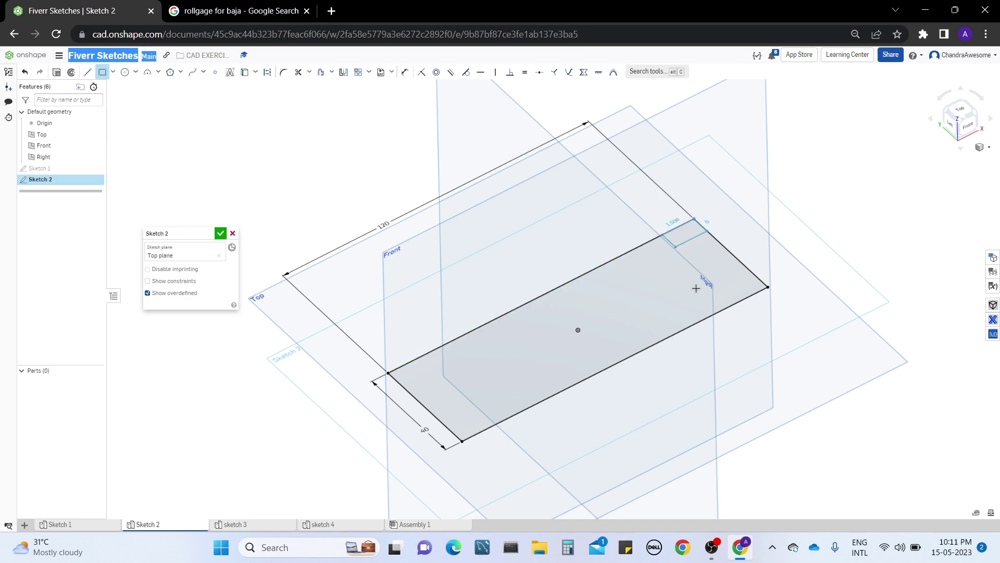
{"action": "left_click", "coordinate": [712, 317]}
- Draw a cross line between the rectangle's upper and lower long edges
{"action": "left_click", "coordinate": [87, 72]}
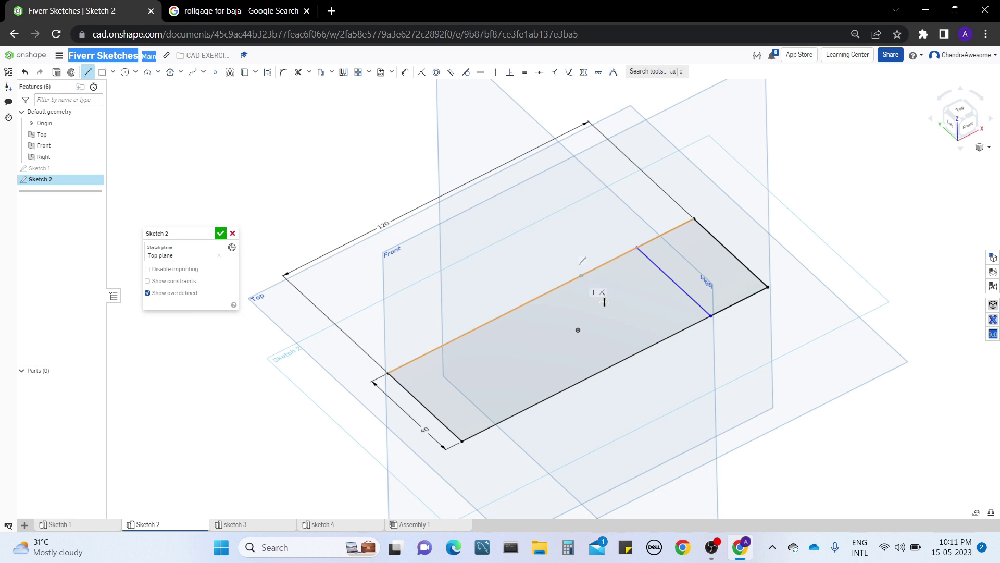
{"action": "left_click", "coordinate": [582, 276]}
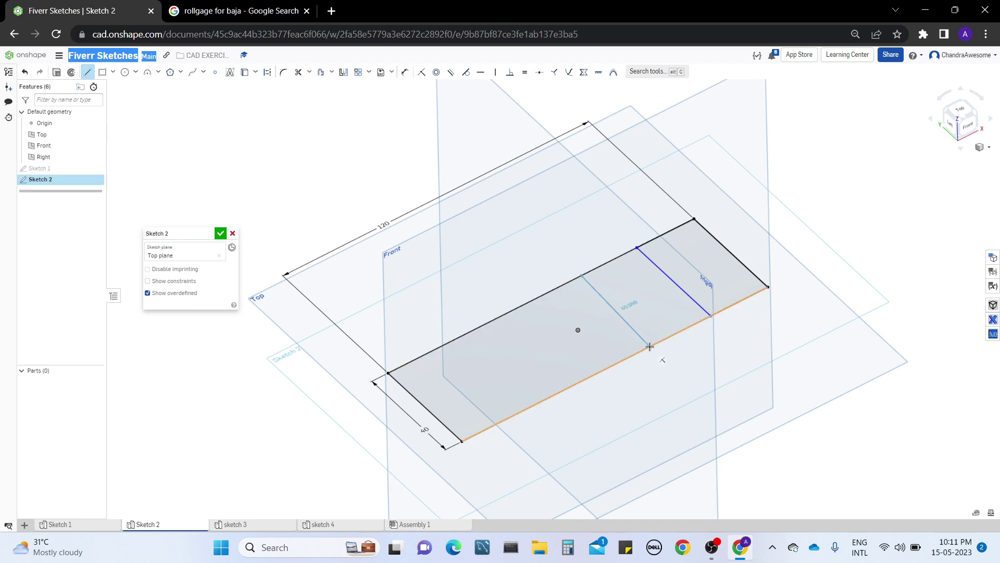
{"action": "left_click", "coordinate": [654, 345]}
{"action": "left_click", "coordinate": [240, 7]}
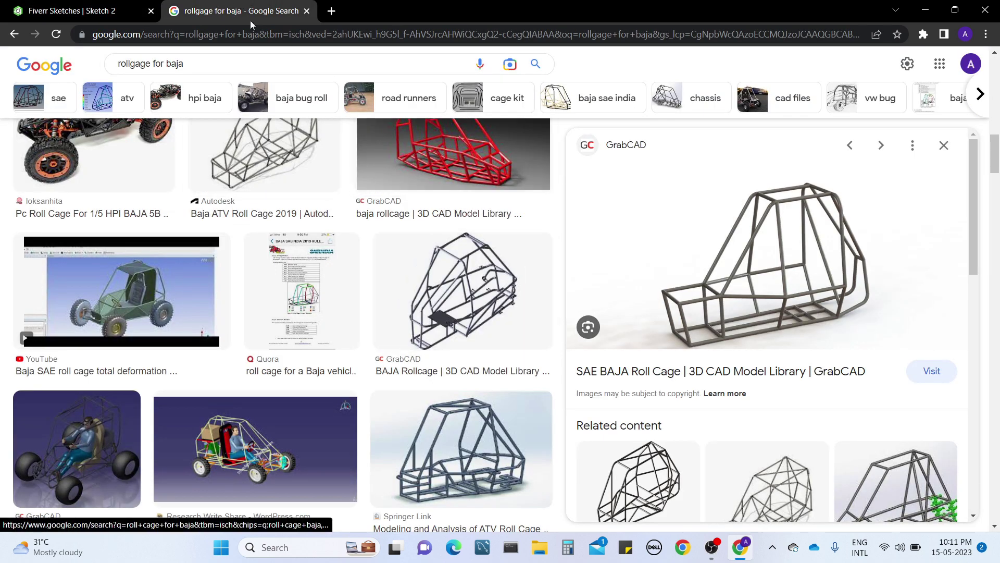
{"action": "left_click", "coordinate": [89, 6]}
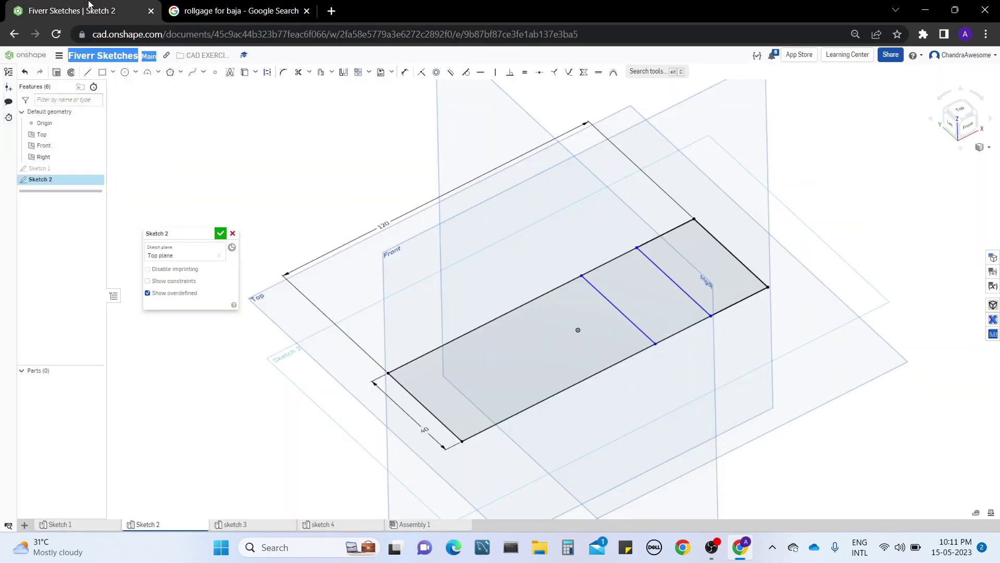
- Draw another cross line across the rectangle and begin dimensioning it
{"action": "left_click", "coordinate": [89, 72]}
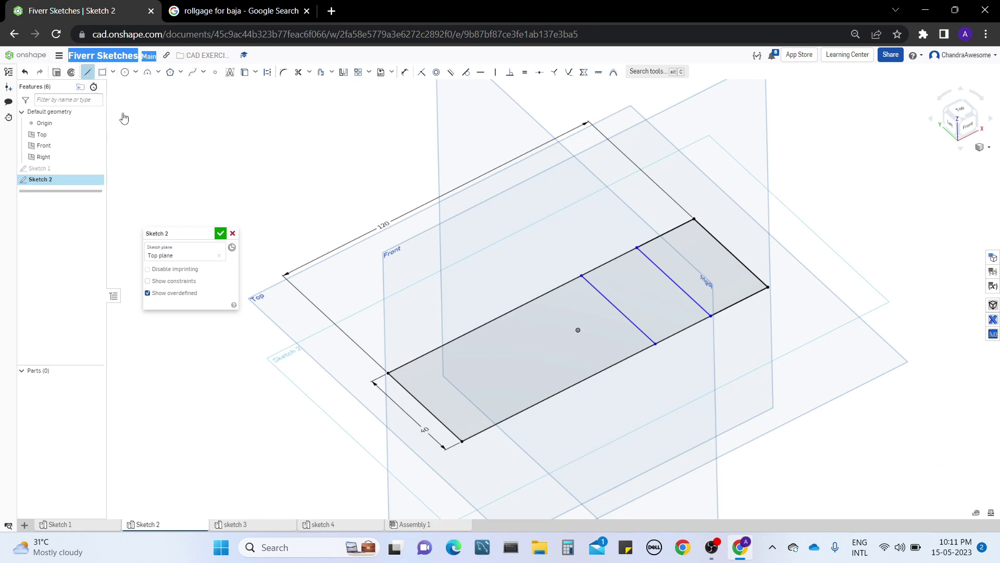
{"action": "left_click", "coordinate": [461, 337]}
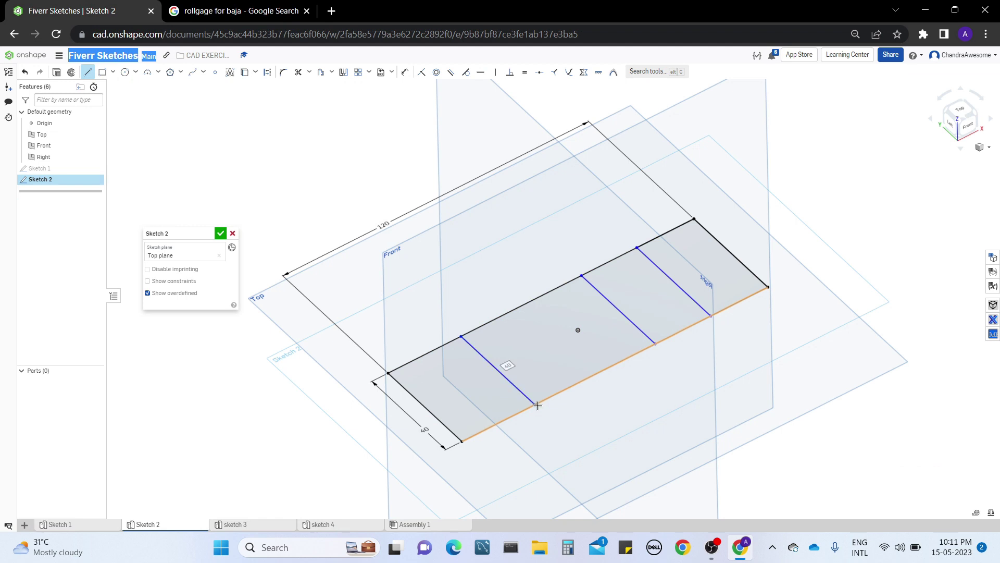
{"action": "left_click", "coordinate": [537, 405]}
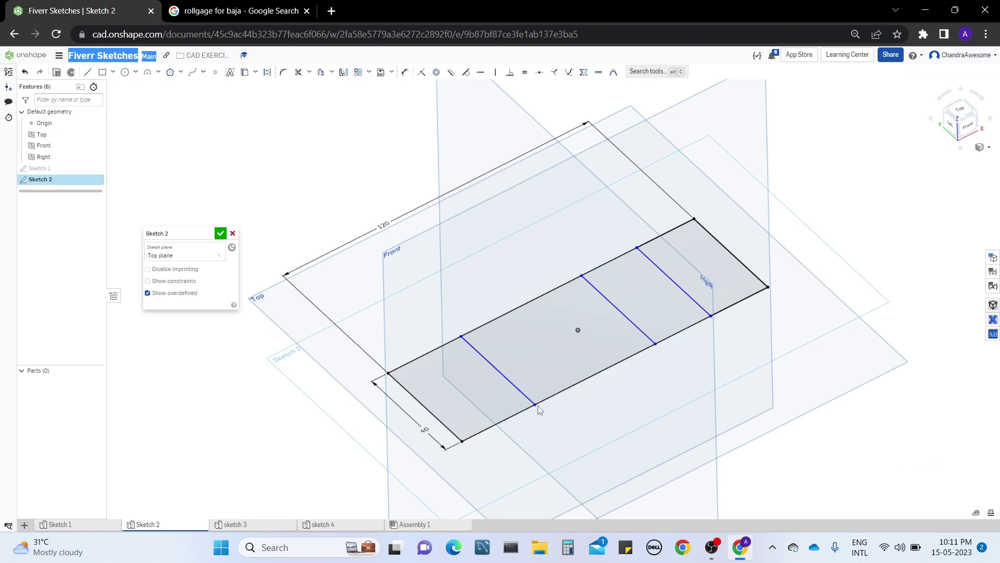
{"action": "key", "text": "d"}
{"action": "left_click", "coordinate": [492, 364]}
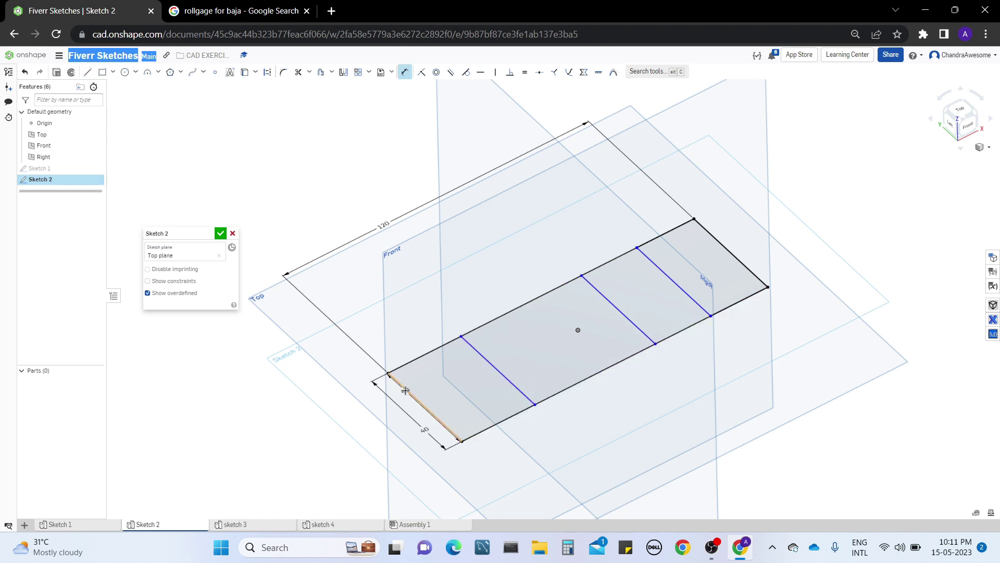
- Dimension the cross lines 30 from the left edge and 20 from the right edge
{"action": "left_click", "coordinate": [403, 386]}
{"action": "left_click", "coordinate": [364, 314]}
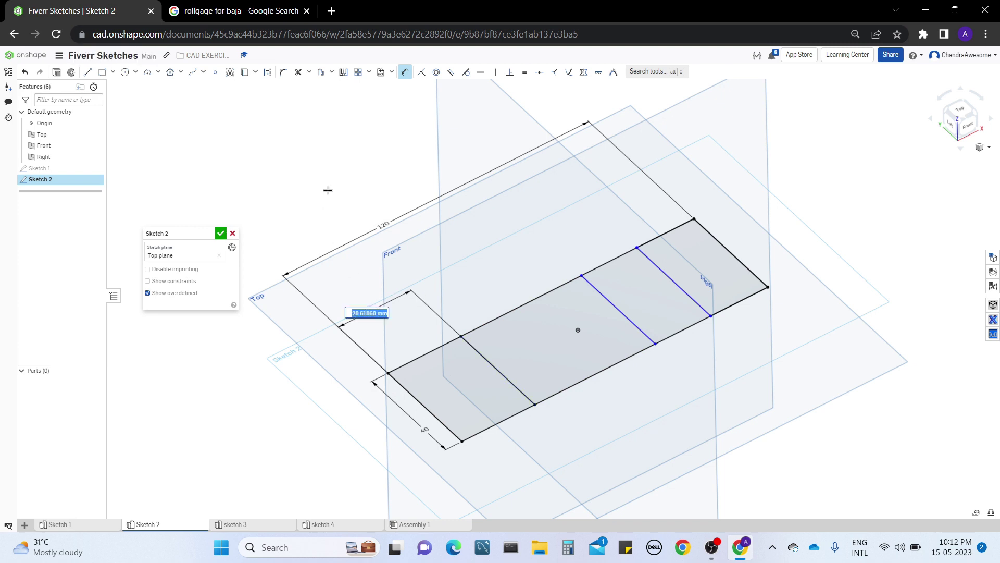
{"action": "type", "text": "30"}
{"action": "key", "text": "Return"}
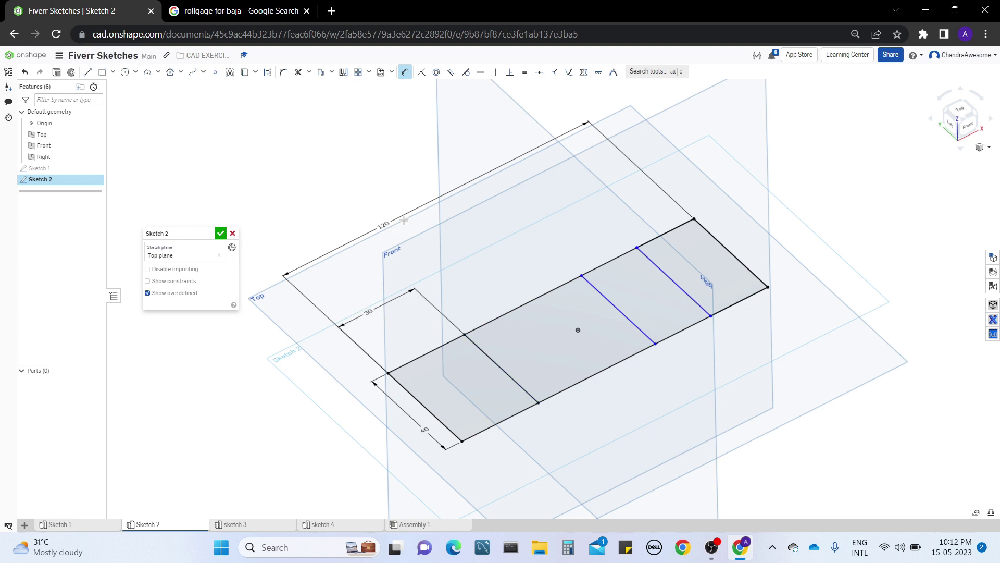
{"action": "left_click", "coordinate": [651, 262]}
{"action": "left_click", "coordinate": [729, 251]}
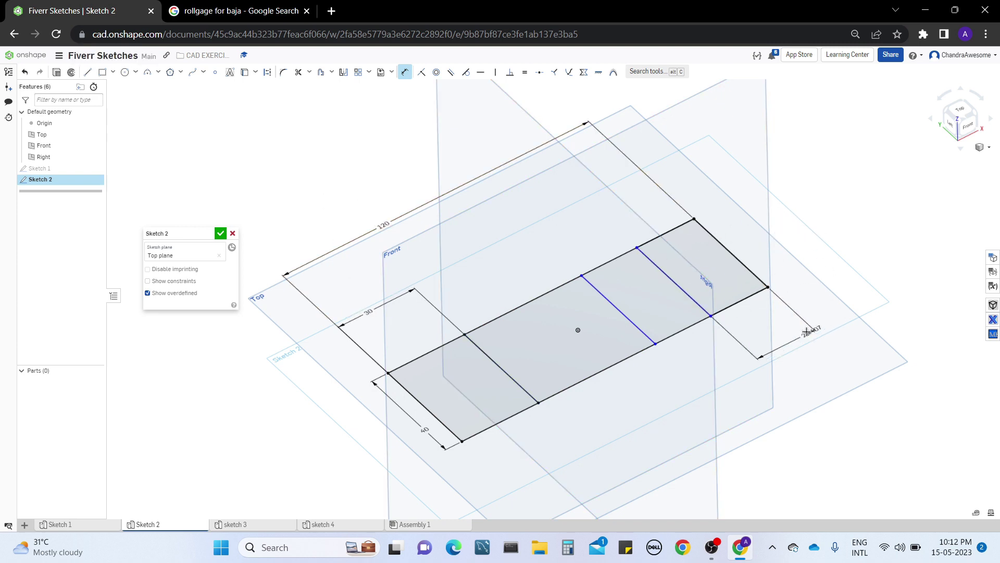
{"action": "left_click", "coordinate": [807, 332]}
{"action": "type", "text": "20"}
{"action": "key", "text": "Return"}
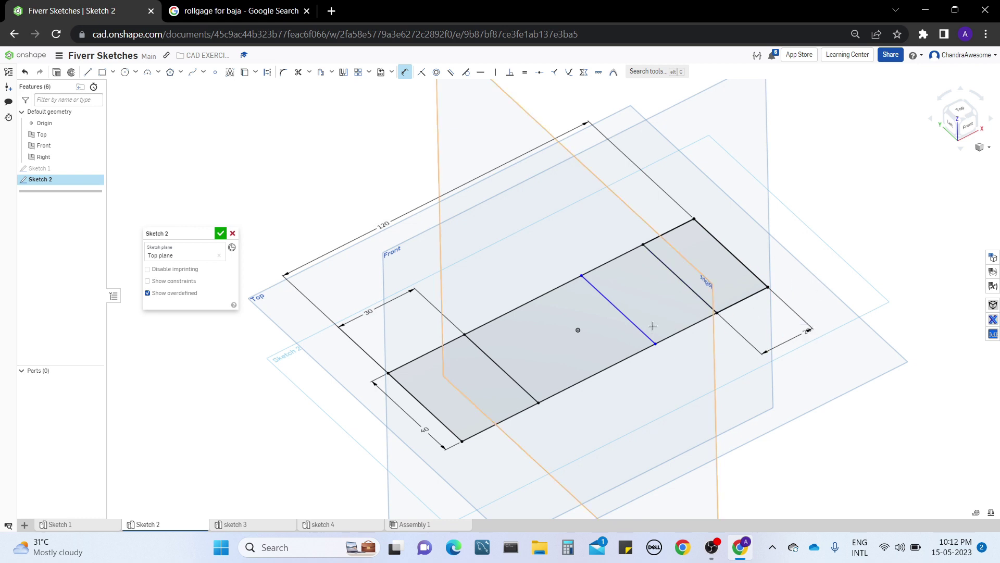
- Set another cross line 20 from the rectangle's right-side edge
{"action": "left_click", "coordinate": [638, 323]}
{"action": "left_click", "coordinate": [687, 285]}
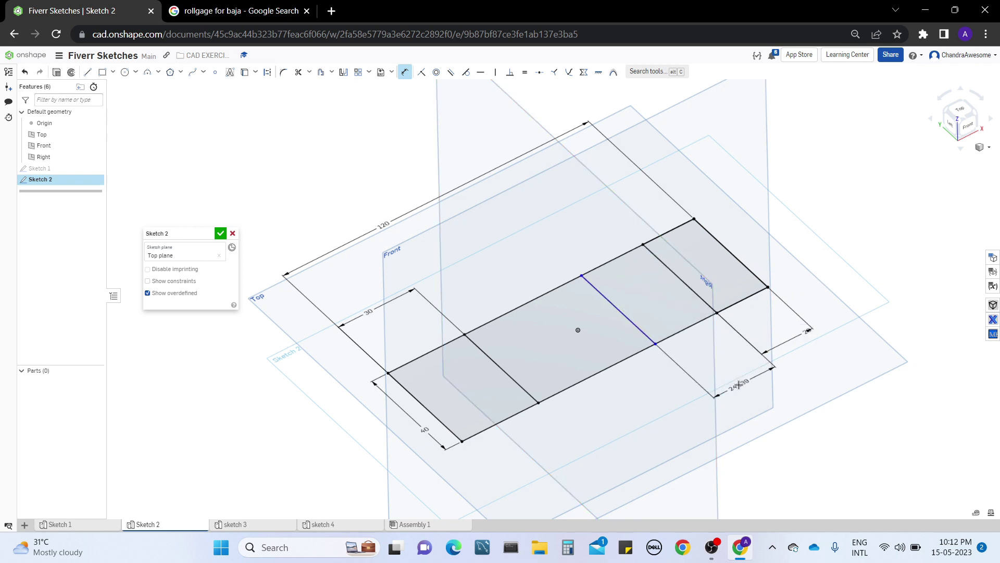
{"action": "left_click", "coordinate": [738, 384]}
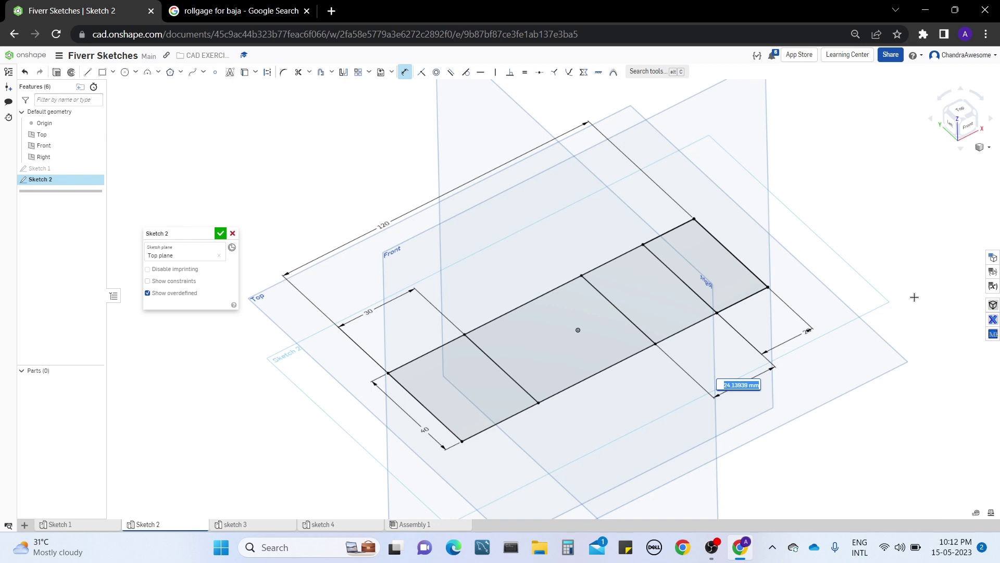
{"action": "type", "text": "20"}
{"action": "key", "text": "Return"}
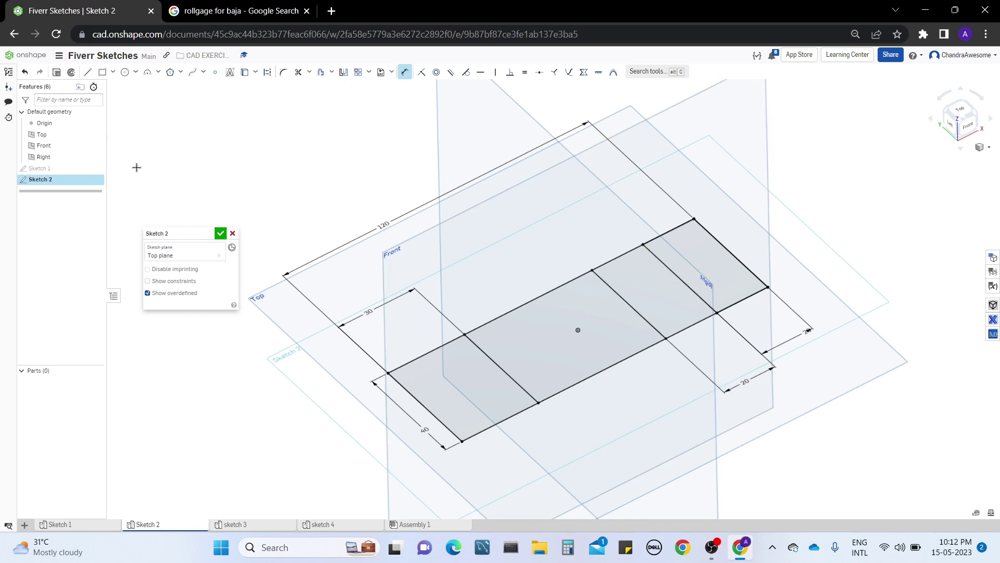
- Draw a lengthwise line from the left edge midpoint to the right edge, then close Sketch 2
{"action": "left_click", "coordinate": [87, 72]}
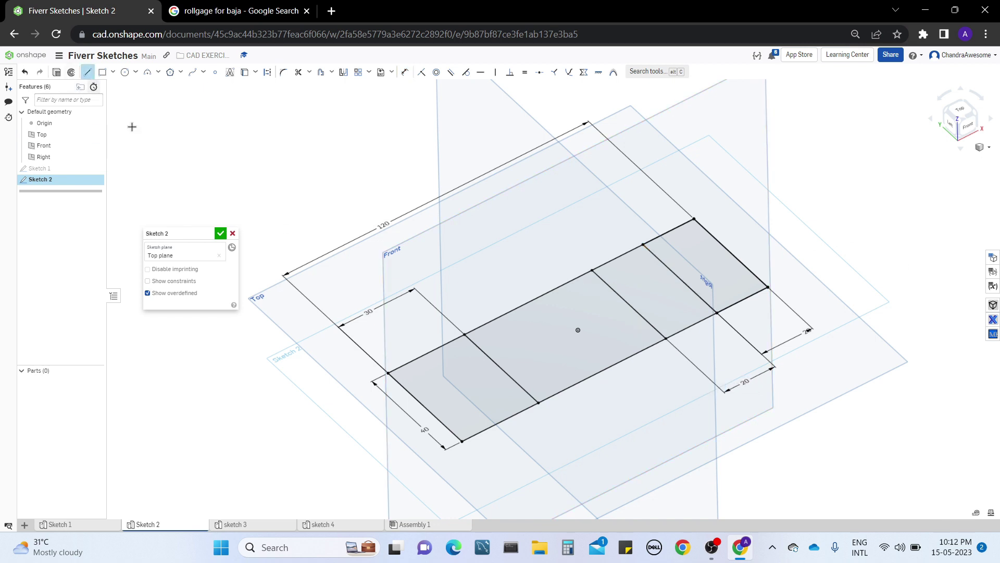
{"action": "left_click", "coordinate": [501, 369]}
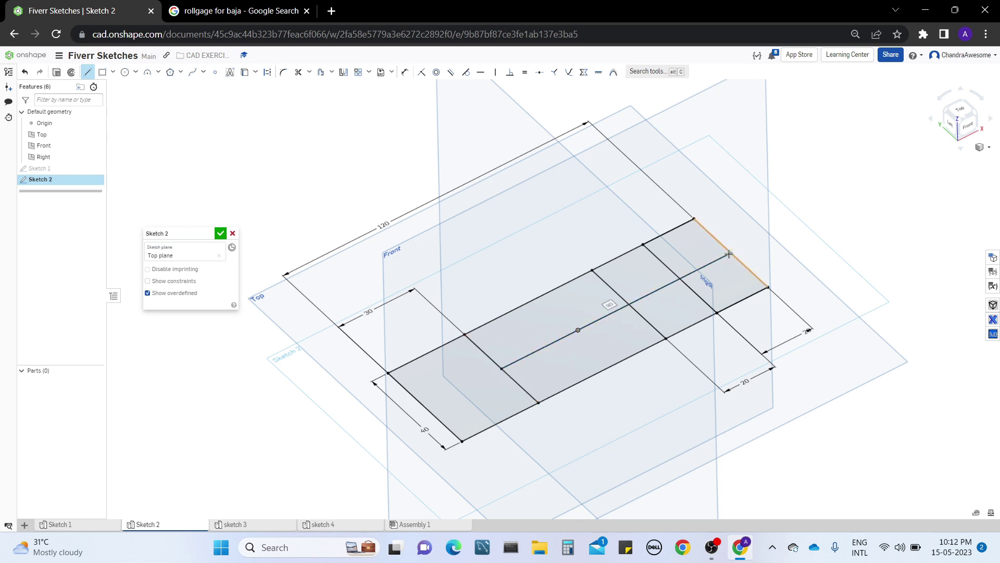
{"action": "left_click", "coordinate": [729, 254]}
{"action": "left_click", "coordinate": [221, 234]}
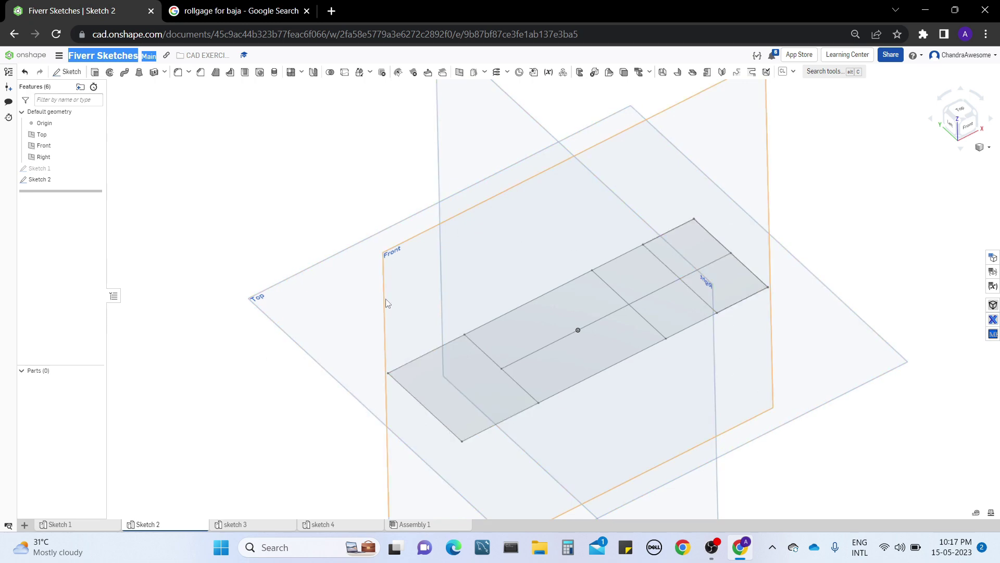
- Create Plane 1 offset 25 mm from the Top plane and select it
{"action": "left_click", "coordinate": [245, 10]}
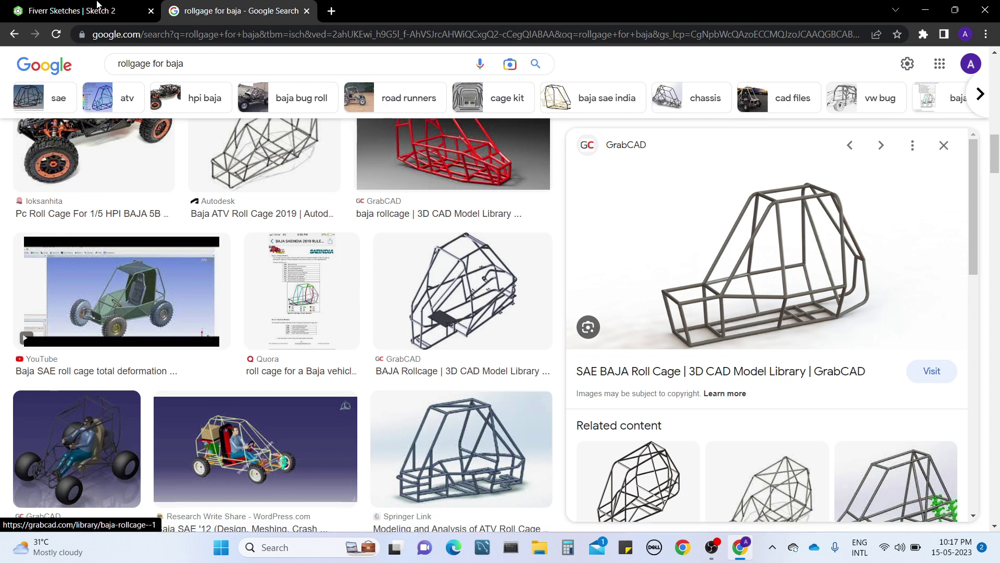
{"action": "left_click", "coordinate": [81, 6]}
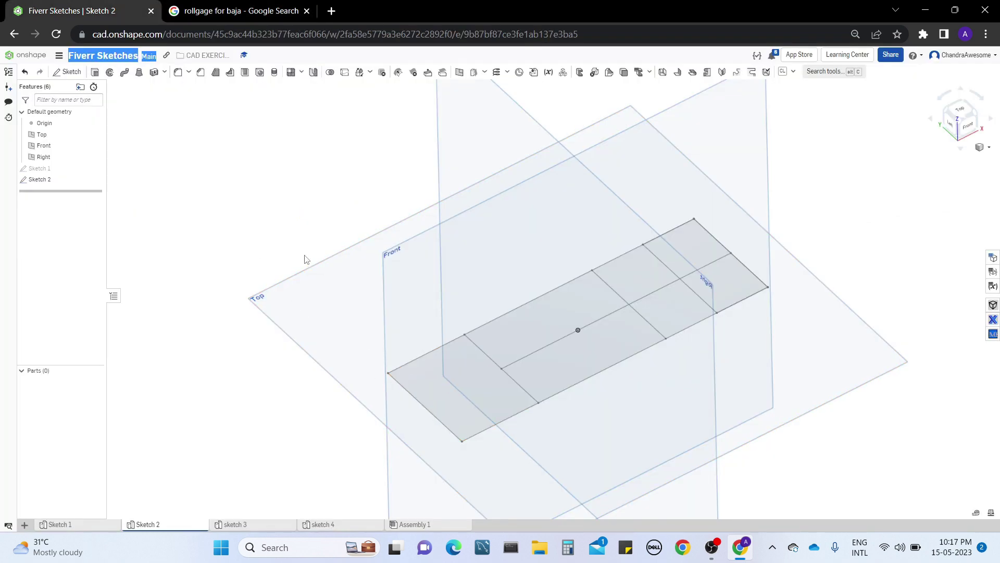
{"action": "left_click", "coordinate": [313, 319]}
{"action": "right_click", "coordinate": [311, 318]}
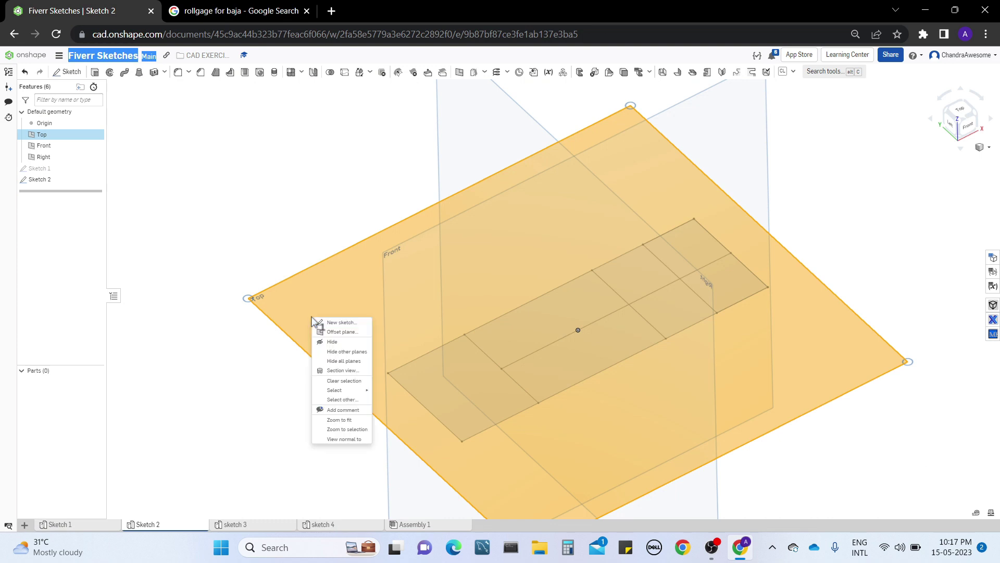
{"action": "left_click", "coordinate": [335, 340]}
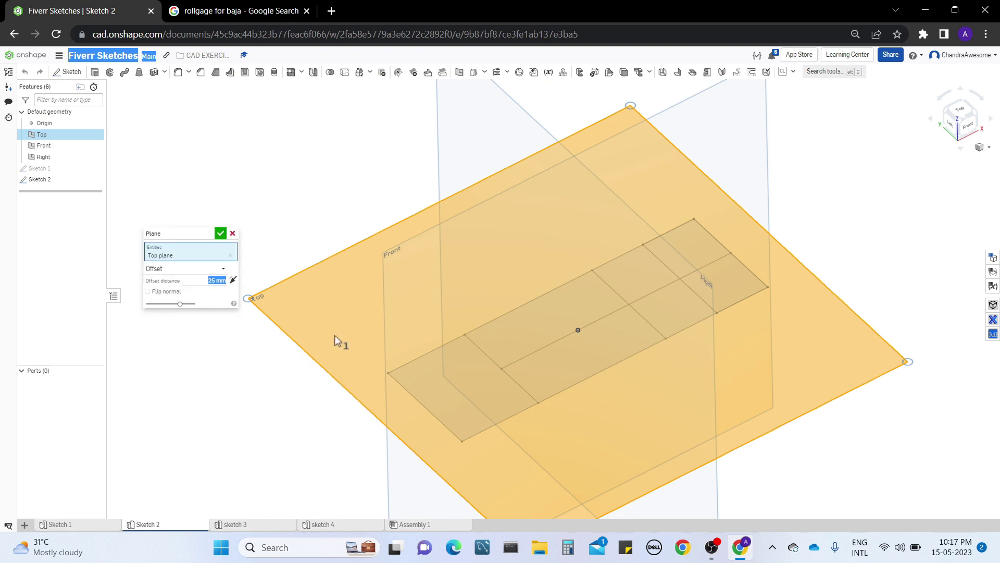
{"action": "right_click_drag", "start_coordinate": [335, 327], "coordinate": [310, 297]}
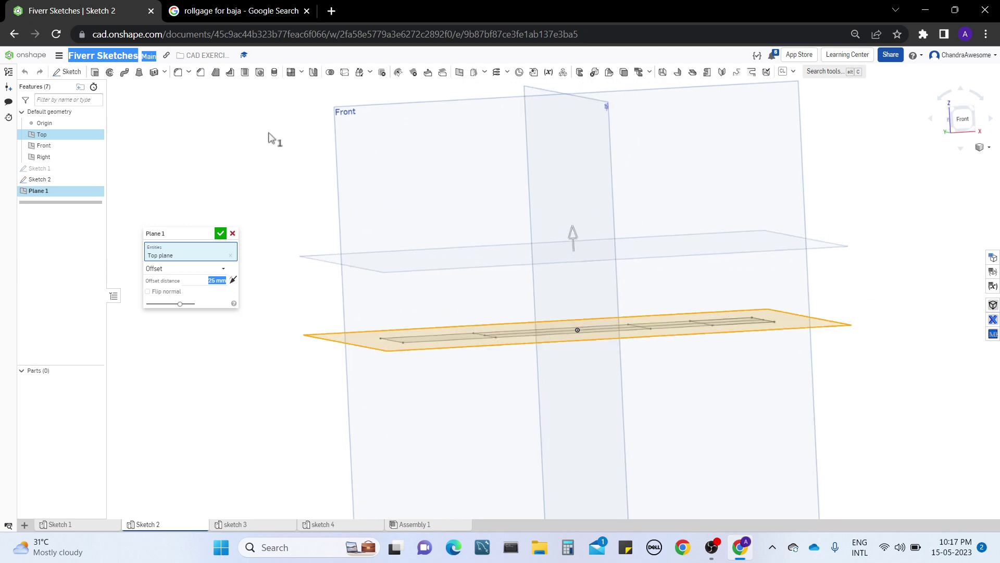
{"action": "left_click", "coordinate": [221, 233]}
{"action": "right_click_drag", "start_coordinate": [230, 239], "coordinate": [305, 201]}
{"action": "left_click", "coordinate": [306, 201]}
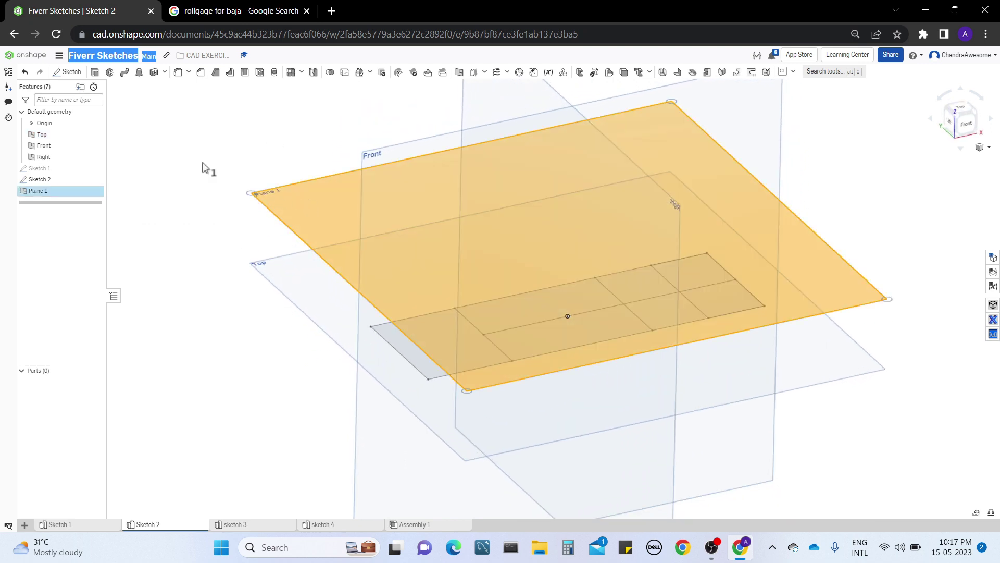
{"action": "key", "text": "Escape"}
- Start a sketch on Plane 1 and draw a rectangle over the frame's left bay from the top view
{"action": "key", "text": "shift+s"}
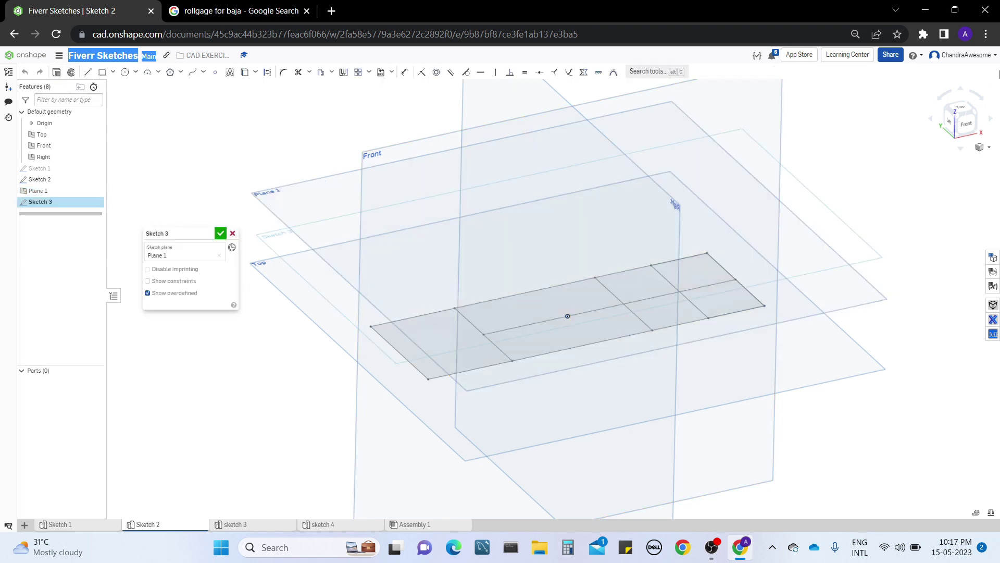
{"action": "left_click", "coordinate": [961, 107]}
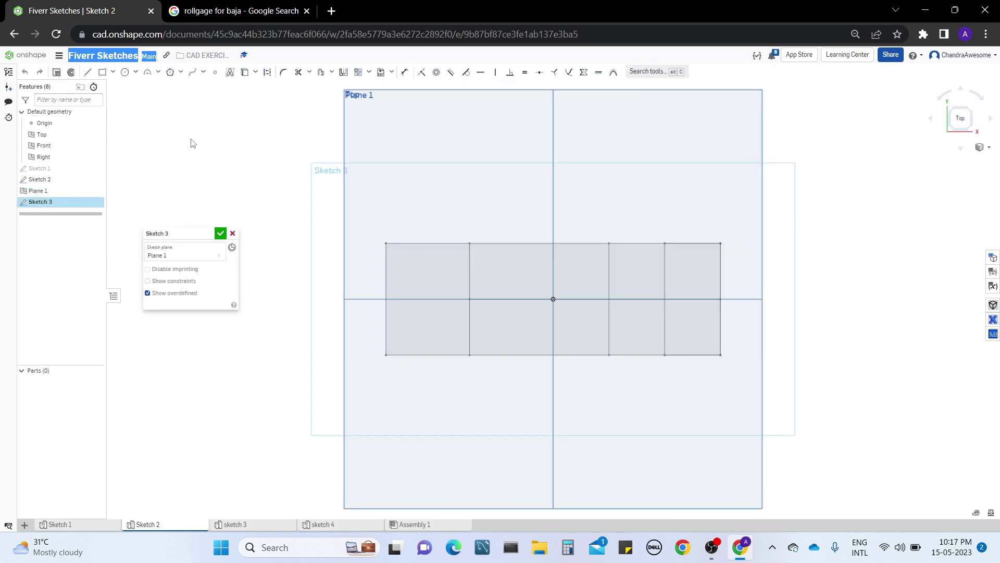
{"action": "left_click", "coordinate": [102, 72]}
{"action": "middle_click_drag", "start_coordinate": [380, 222], "coordinate": [374, 241]}
{"action": "left_click", "coordinate": [372, 263]}
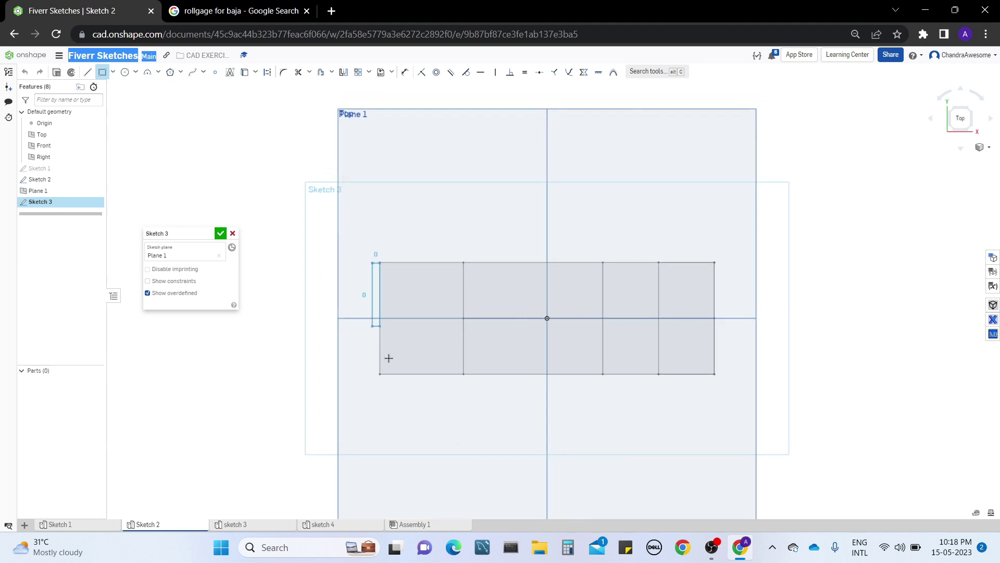
{"action": "left_click", "coordinate": [453, 372]}
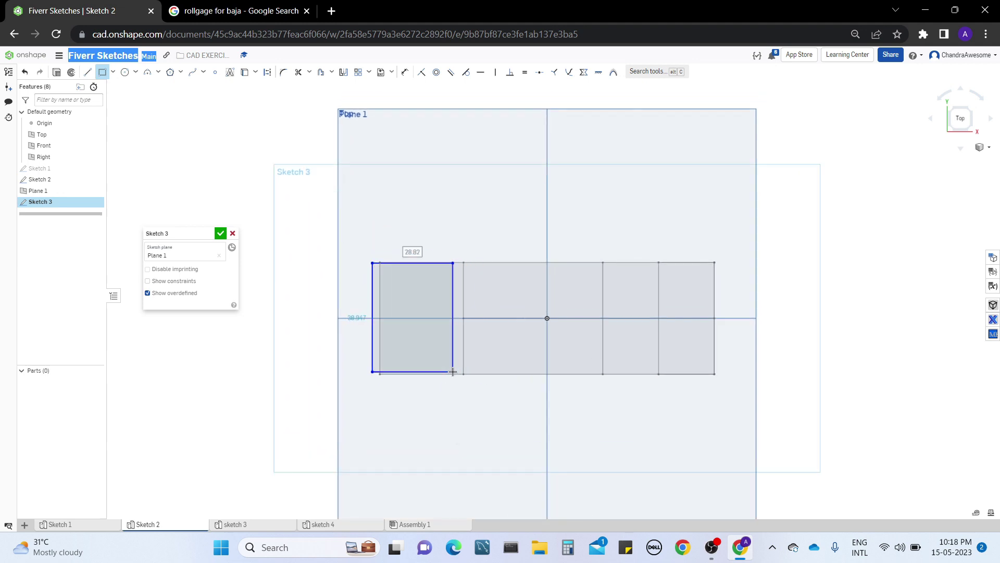
{"action": "key", "text": "Escape"}
- Make the rectangle's right corners coincident with the floor grid corners
{"action": "left_click", "coordinate": [453, 263]}
{"action": "left_click", "coordinate": [464, 263]}
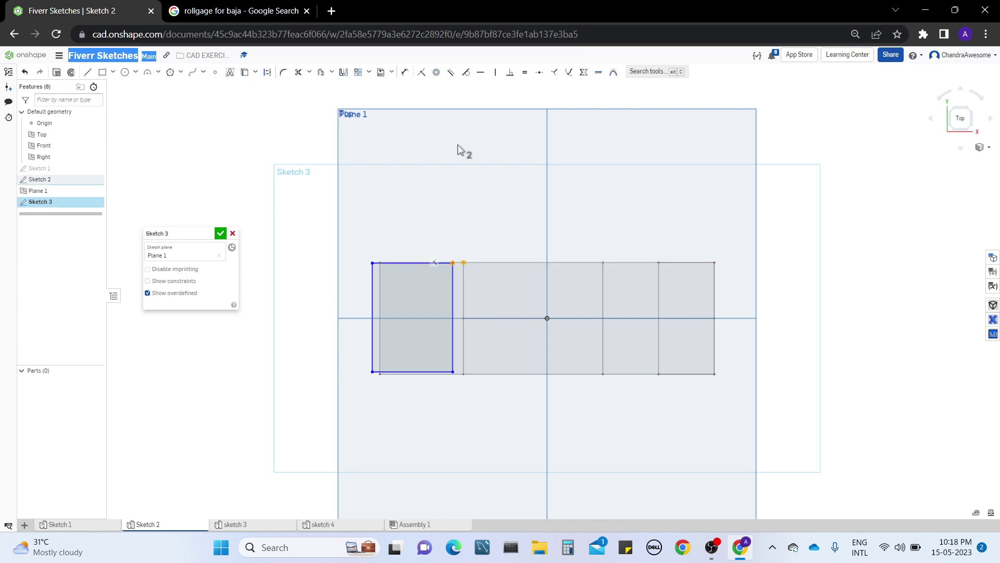
{"action": "left_click", "coordinate": [422, 71]}
{"action": "left_click", "coordinate": [463, 371]}
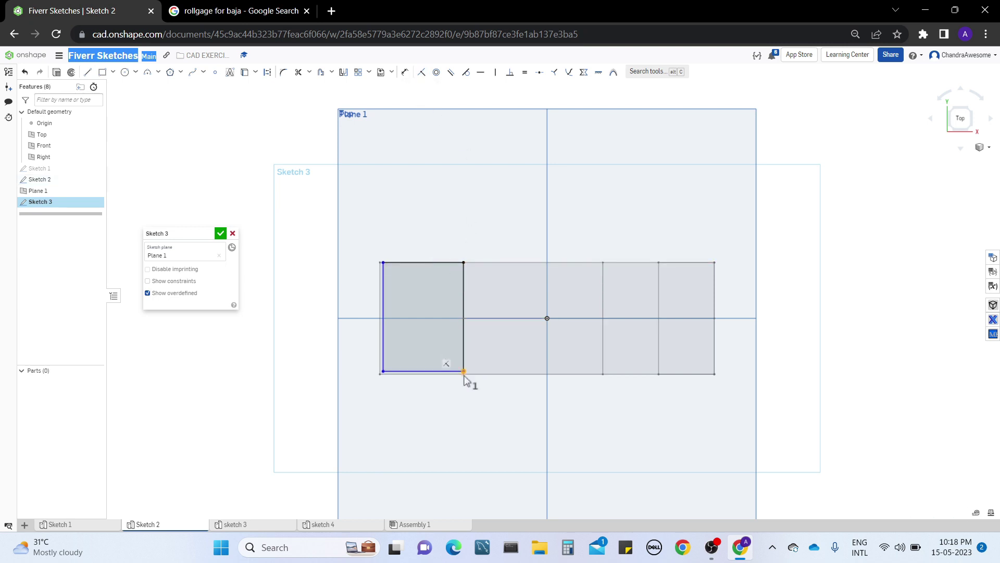
{"action": "left_click", "coordinate": [463, 373]}
{"action": "left_click", "coordinate": [421, 71]}
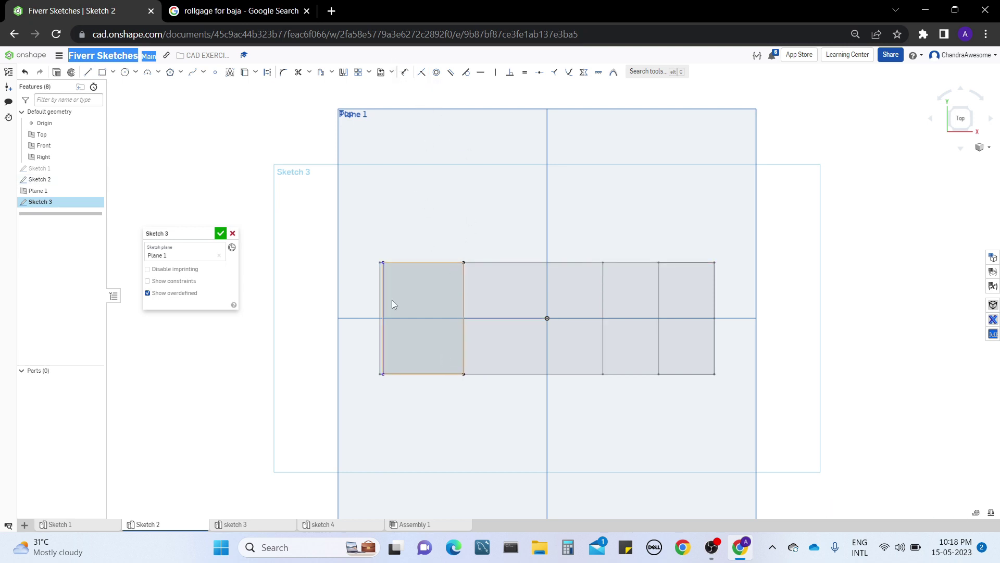
{"action": "left_click_drag", "start_coordinate": [384, 302], "coordinate": [375, 299]}
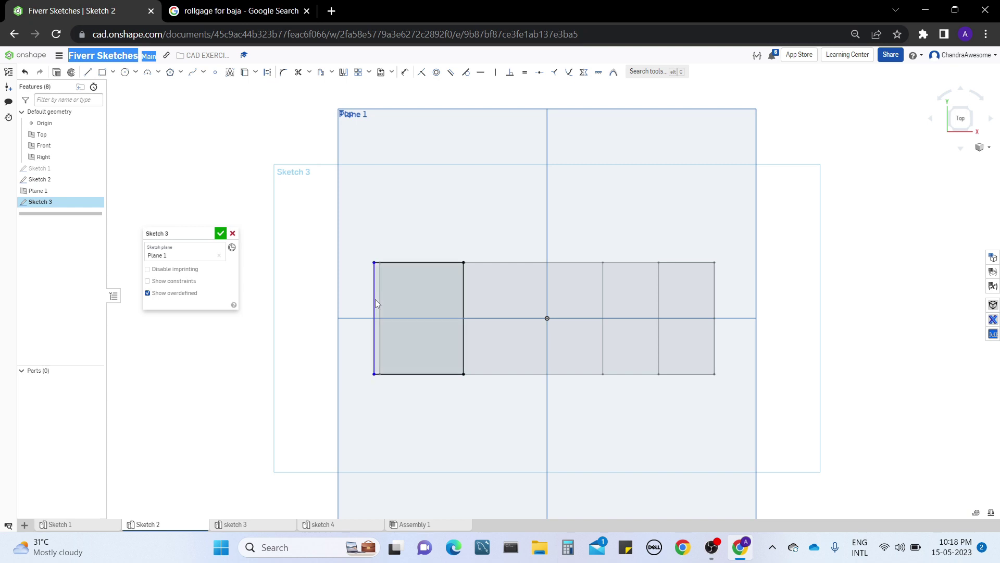
- Dimension the rectangle's top edge to 32
{"action": "key", "text": "d"}
{"action": "left_click", "coordinate": [398, 262]}
{"action": "left_click", "coordinate": [406, 243]}
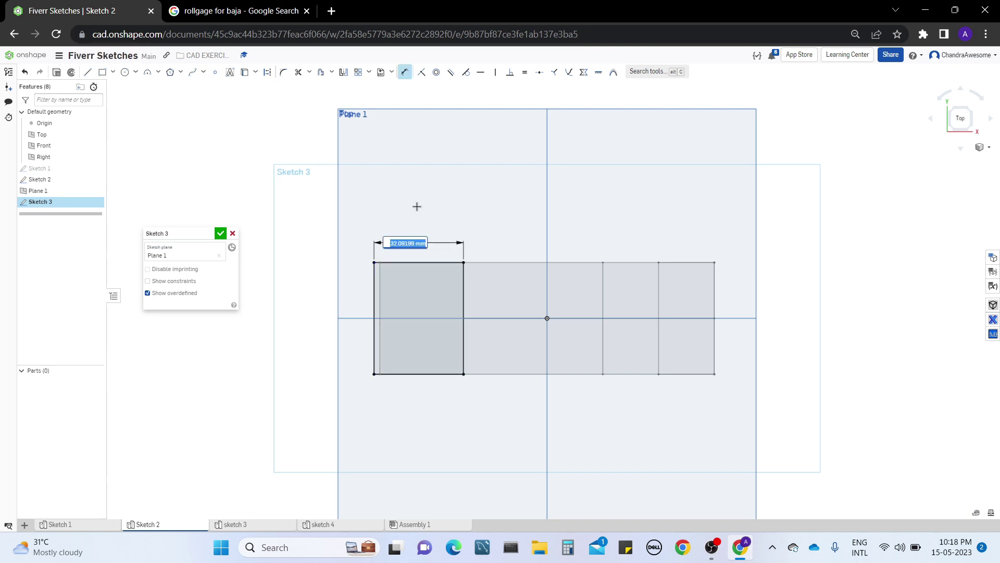
{"action": "type", "text": "32"}
{"action": "key", "text": "Return"}
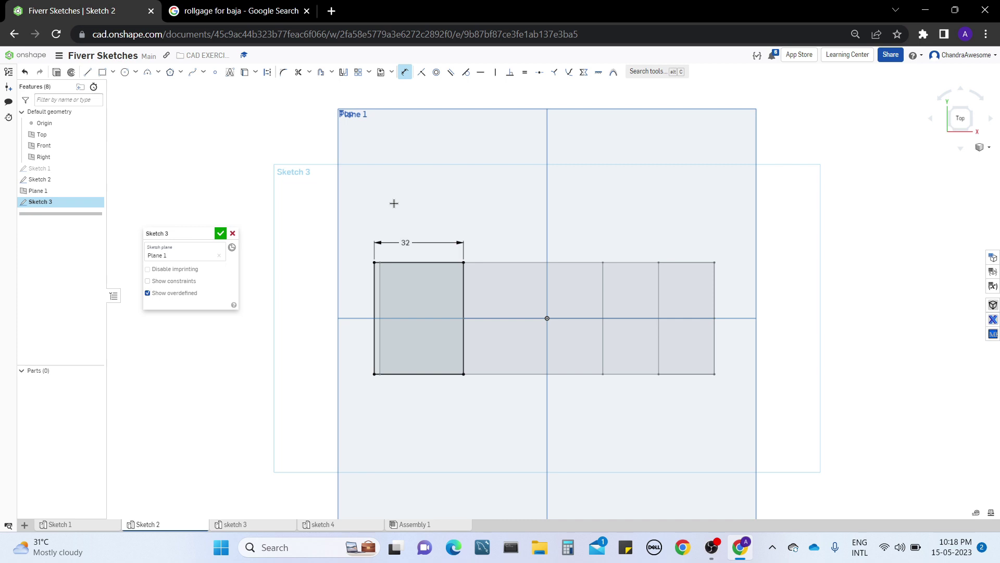
- Draw a slanted side member from the rectangle's top-right corner, continuing horizontally to the grid's right end
{"action": "key", "text": "l"}
{"action": "left_click", "coordinate": [464, 262]}
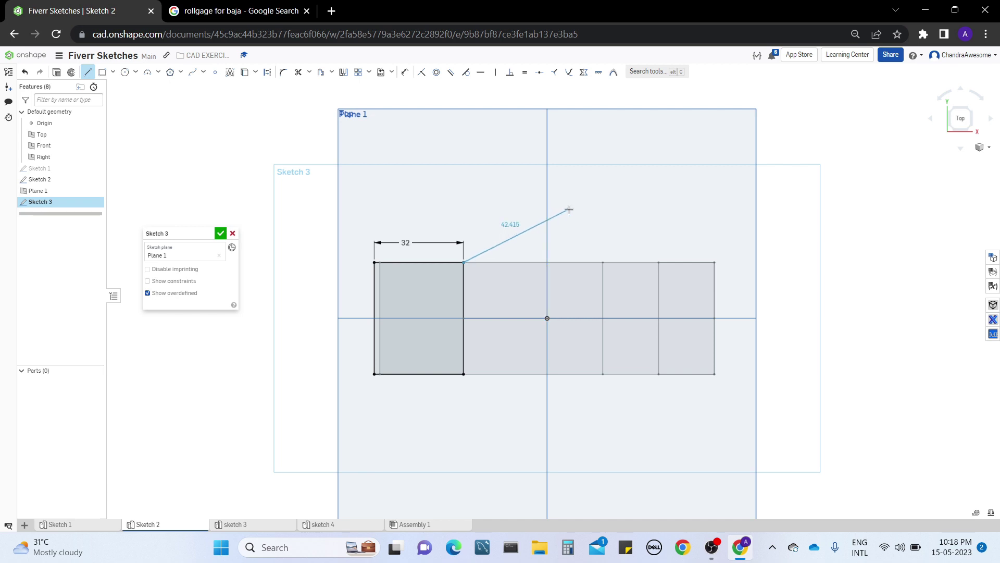
{"action": "left_click", "coordinate": [557, 218]}
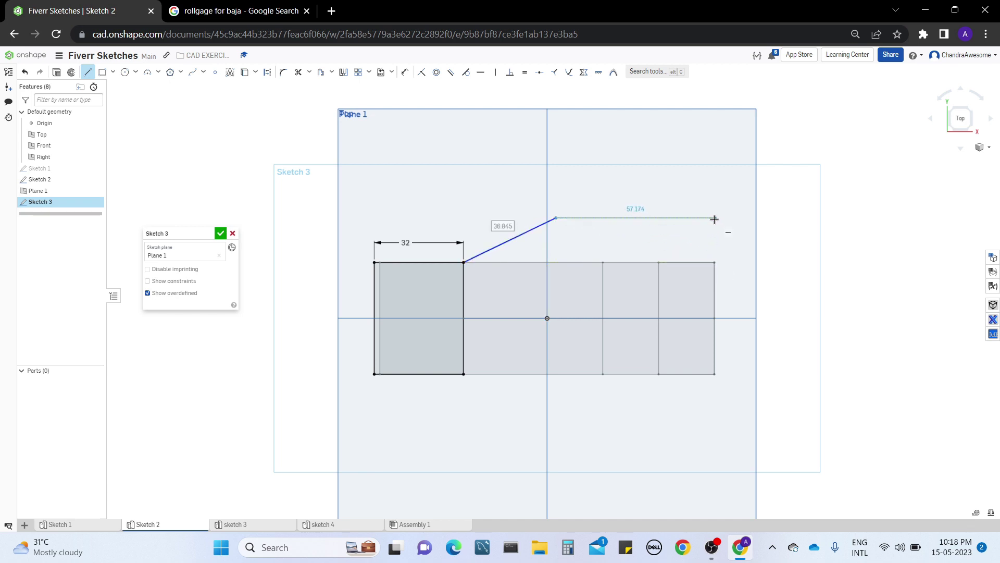
{"action": "left_click", "coordinate": [712, 218]}
{"action": "key", "text": "Escape"}
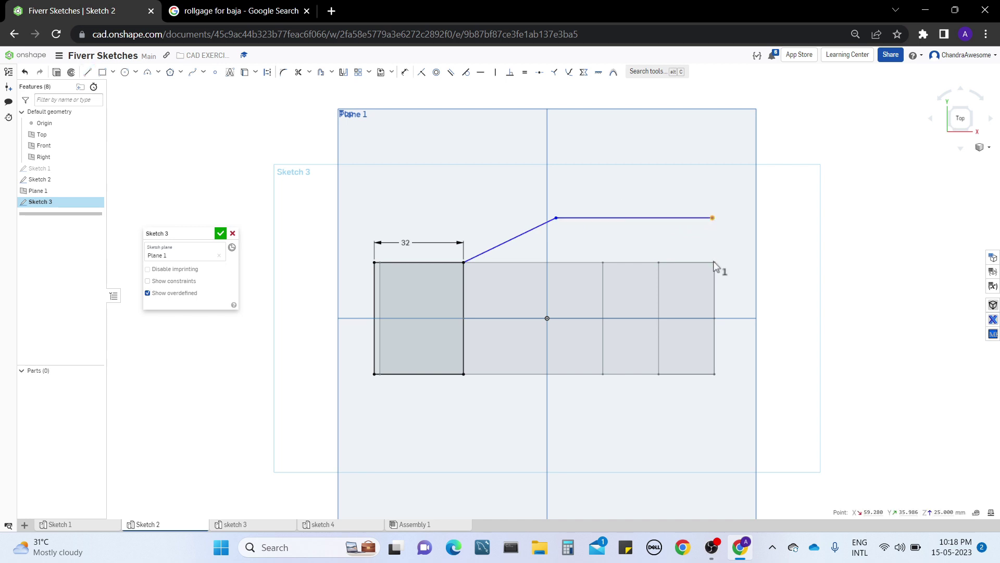
{"action": "left_click", "coordinate": [495, 72]}
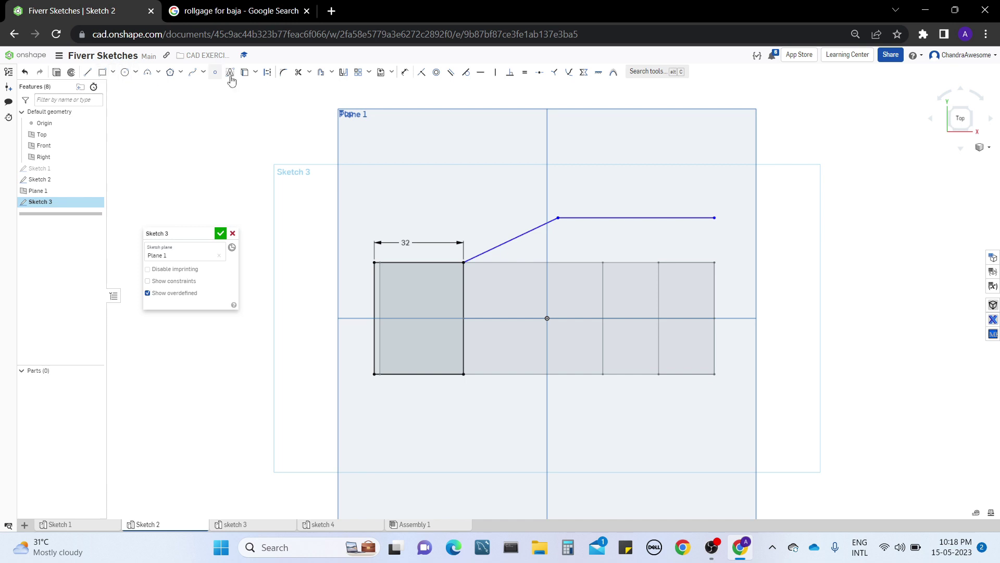
{"action": "left_click", "coordinate": [298, 72]}
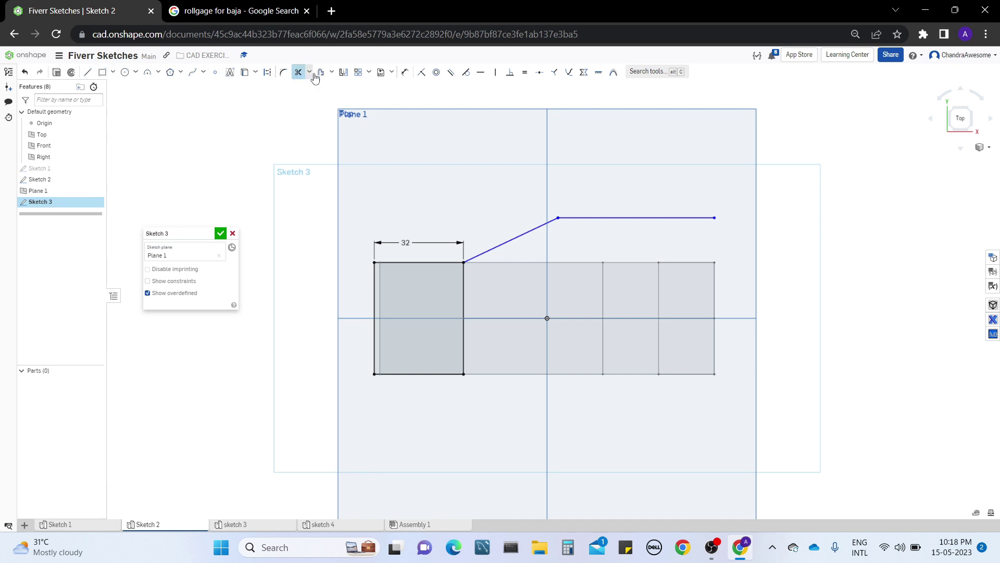
- Dimension the angle between the rectangle's top edge and the slanted line as 150°
{"action": "left_click", "coordinate": [405, 72]}
{"action": "left_click", "coordinate": [451, 263]}
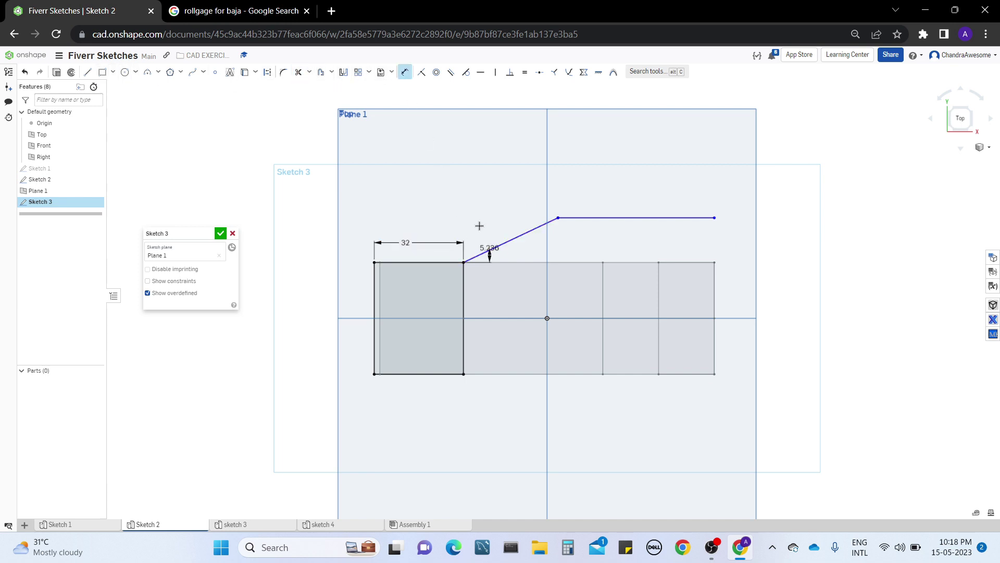
{"action": "left_click", "coordinate": [487, 250]}
{"action": "left_click", "coordinate": [472, 222]}
{"action": "type", "text": "150"}
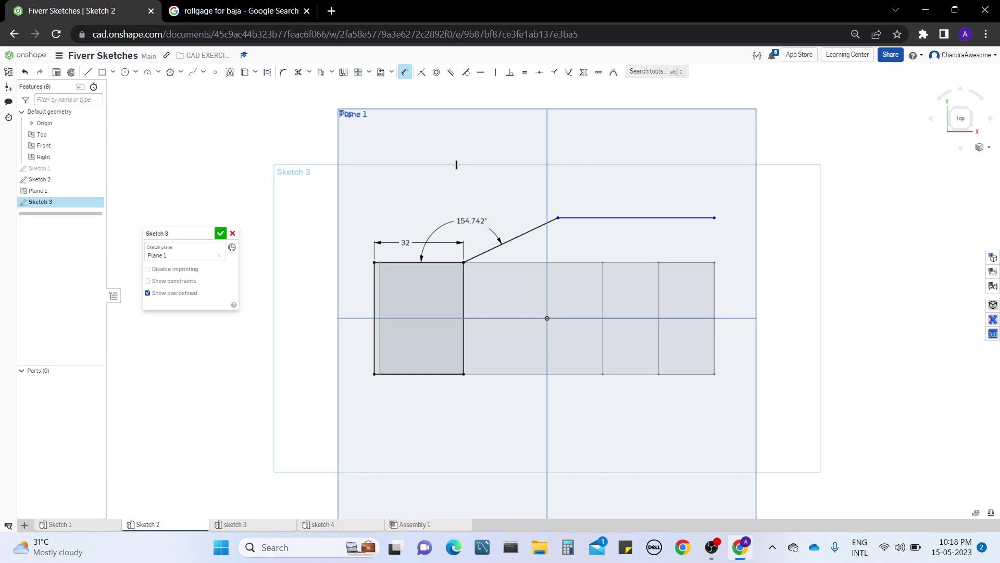
{"action": "key", "text": "Return"}
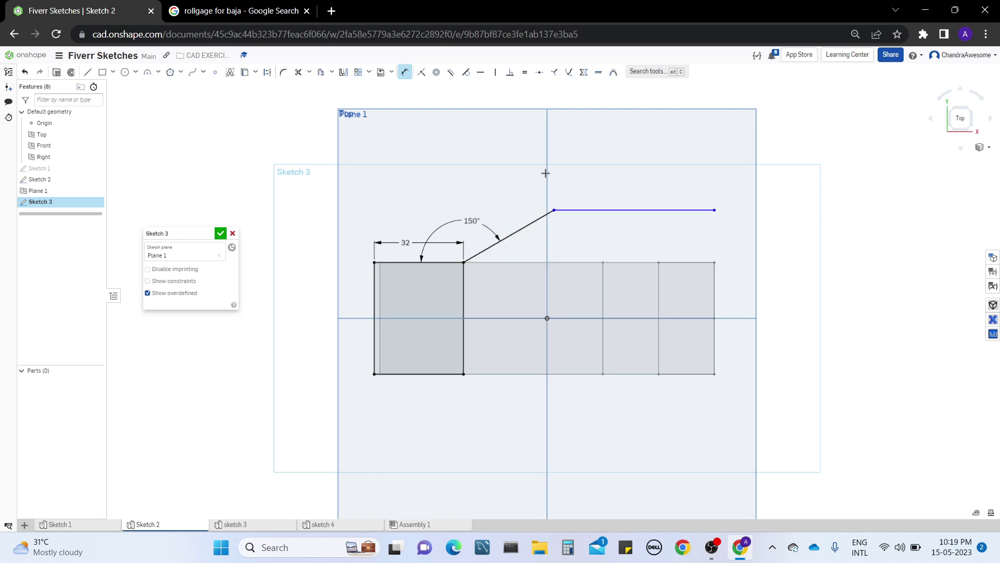
- Mirror the slanted and horizontal lines across the centerline to the lower side
{"action": "left_click", "coordinate": [343, 72]}
{"action": "left_click", "coordinate": [516, 318]}
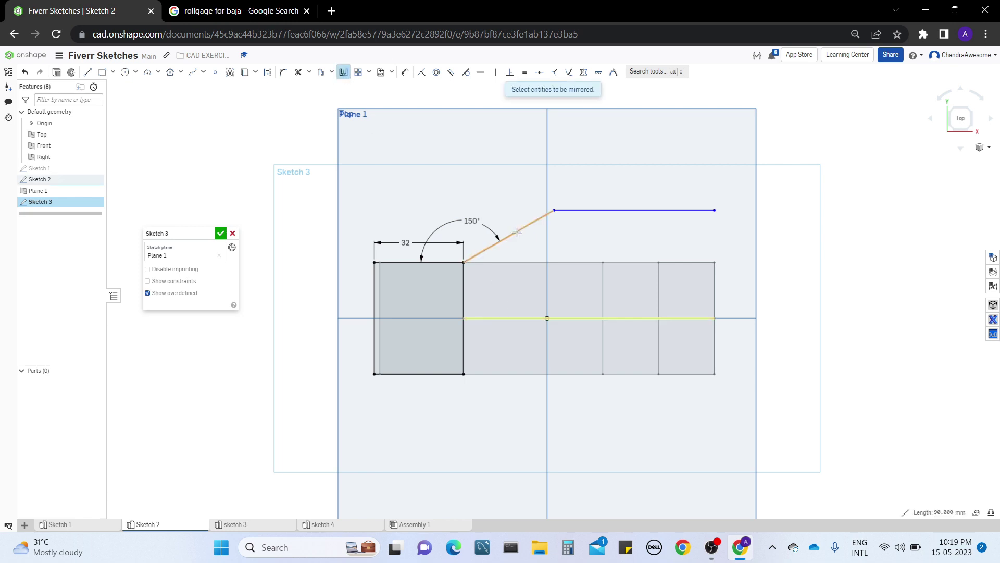
{"action": "left_click", "coordinate": [517, 230]}
{"action": "left_click", "coordinate": [578, 210]}
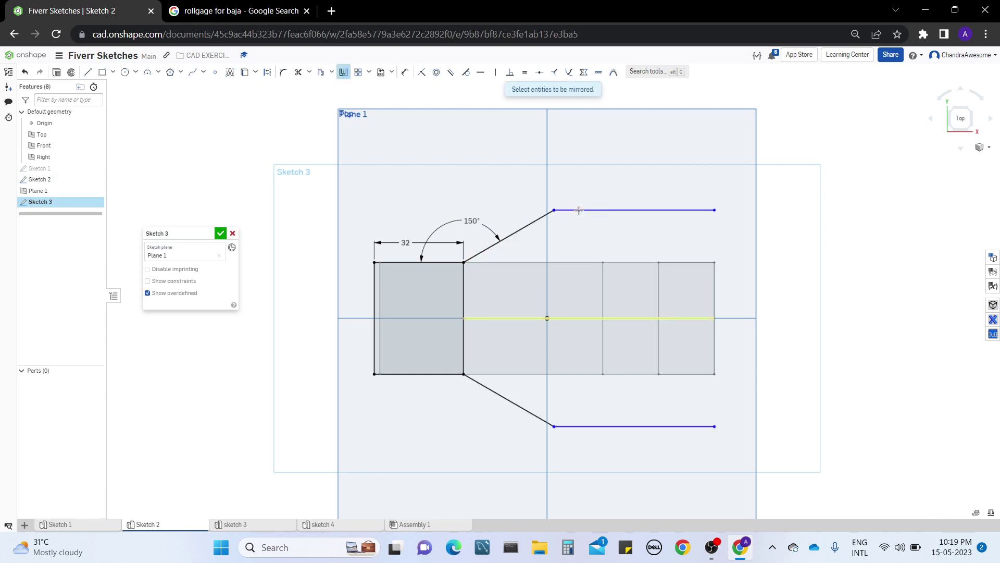
{"action": "left_click", "coordinate": [343, 72]}
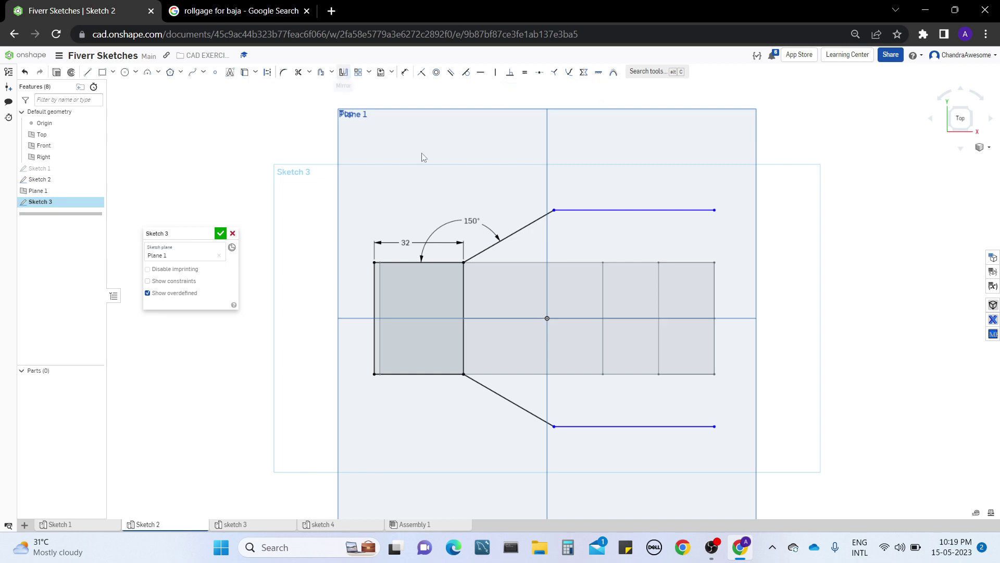
- Change the side member's angle dimension from 150° to 160°
{"action": "double_click", "coordinate": [471, 220]}
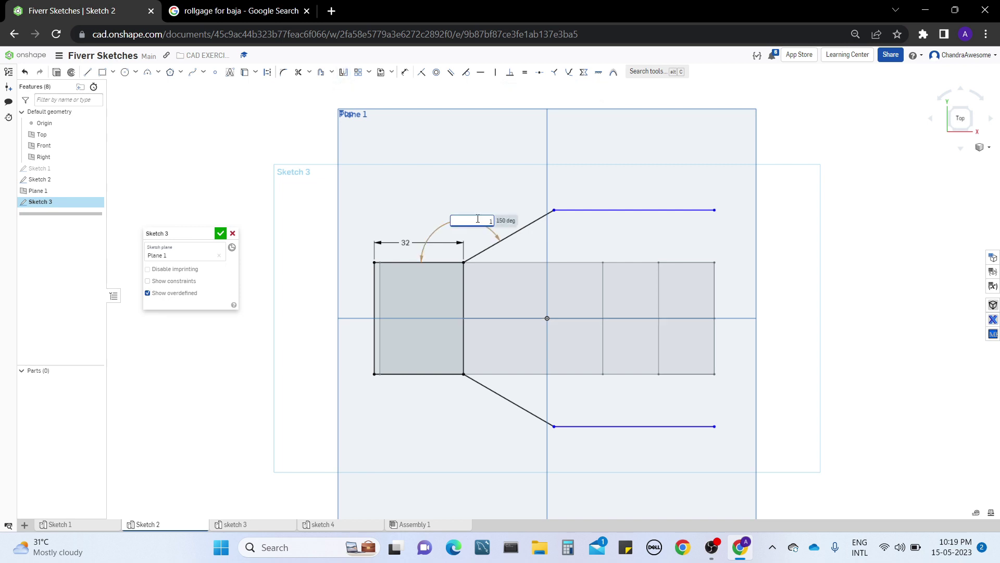
{"action": "type", "text": "160"}
{"action": "key", "text": "Return"}
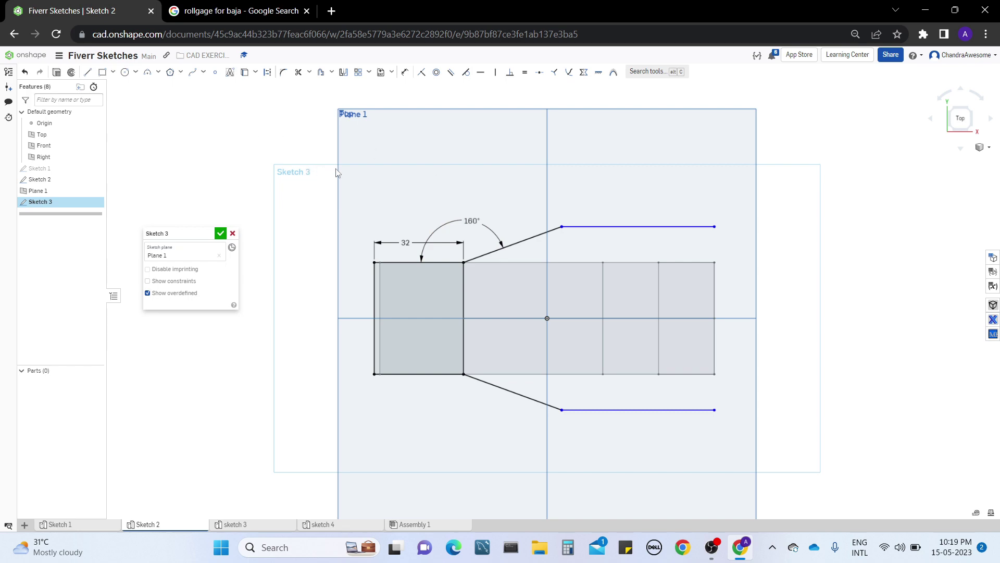
- Accept Sketch 3 and orbit to see it sitting on Plane 1 above Sketch 2
{"action": "left_click", "coordinate": [221, 234]}
{"action": "left_click", "coordinate": [237, 10]}
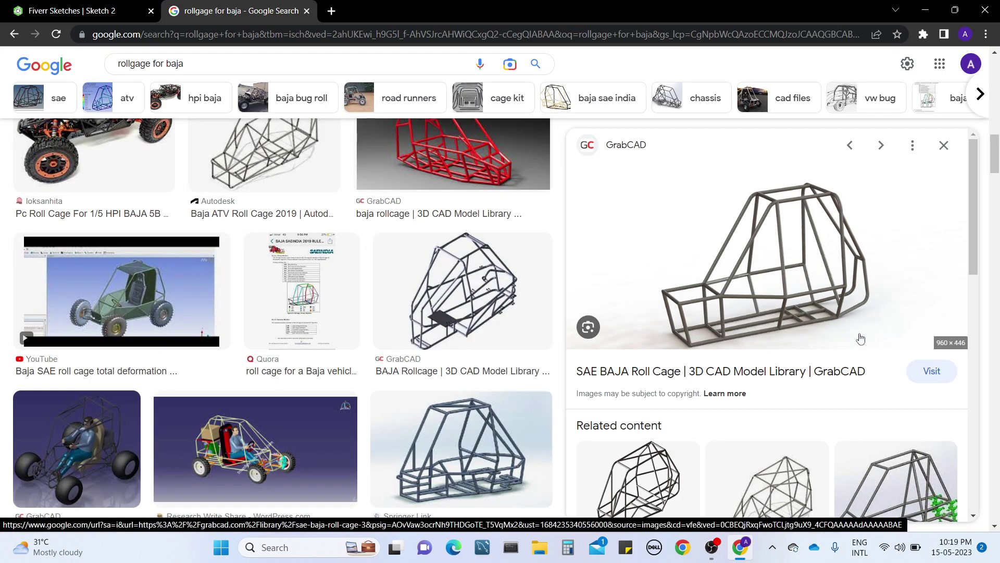
{"action": "left_click", "coordinate": [37, 5]}
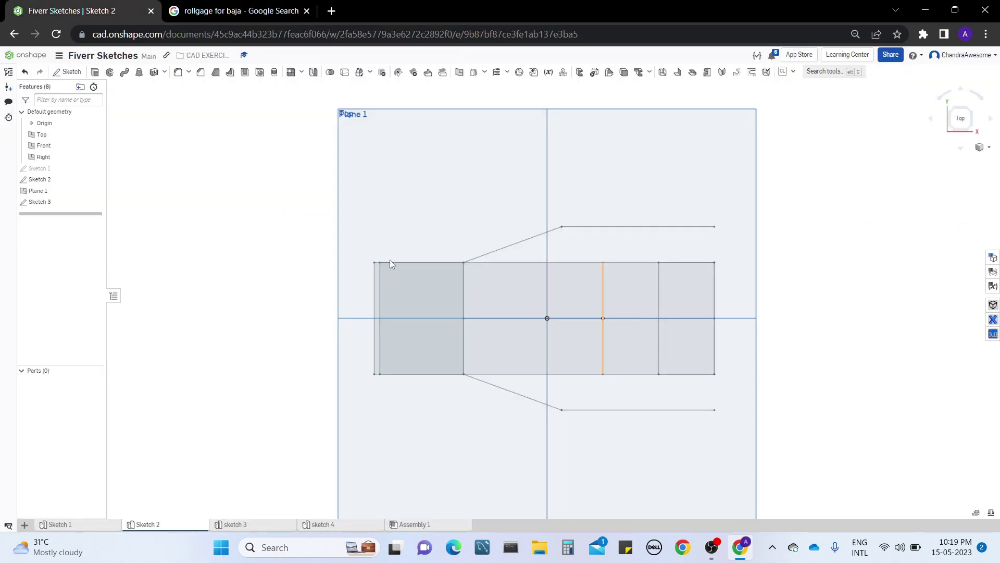
{"action": "mouse_move", "coordinate": [290, 333]}
{"action": "right_mouse_down"}
{"action": "mouse_move", "coordinate": [286, 281]}
{"action": "mouse_move", "coordinate": [304, 282]}
{"action": "mouse_move", "coordinate": [222, 255]}
{"action": "mouse_move", "coordinate": [285, 236]}
{"action": "right_mouse_up"}
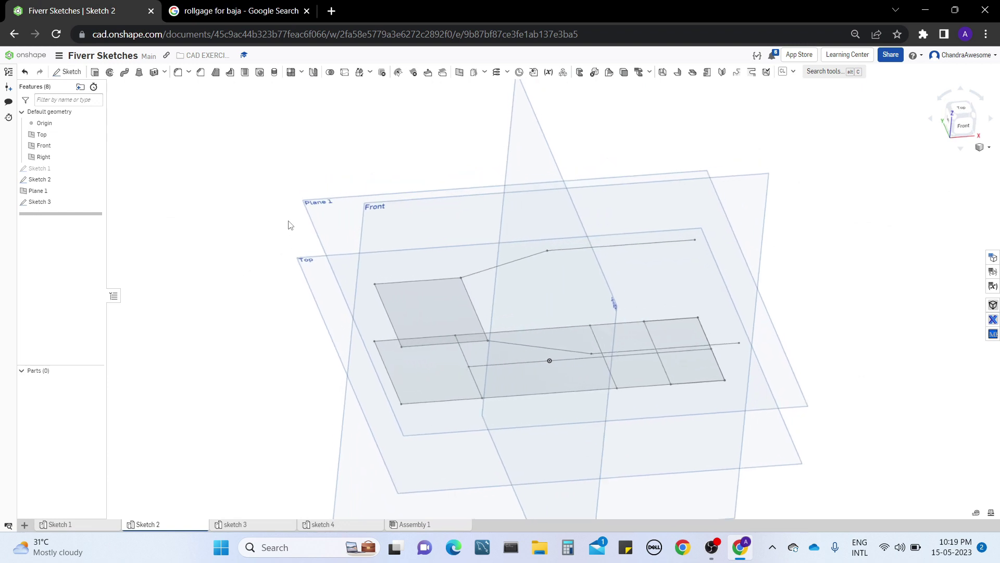
{"action": "key", "text": "ctrl+a"}
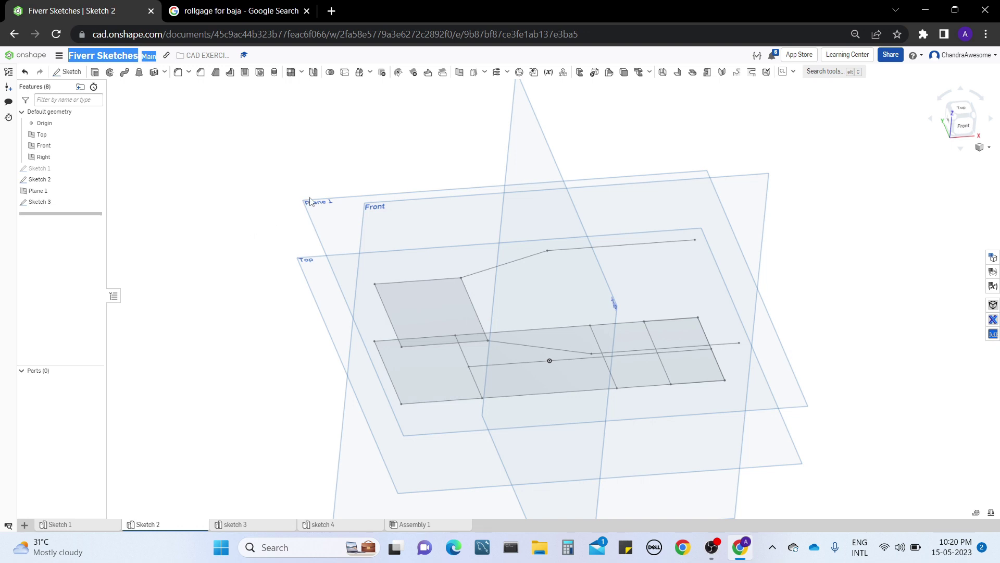
- Create a new offset plane from Plane 1 and accept it as Plane 2
{"action": "right_click", "coordinate": [320, 215]}
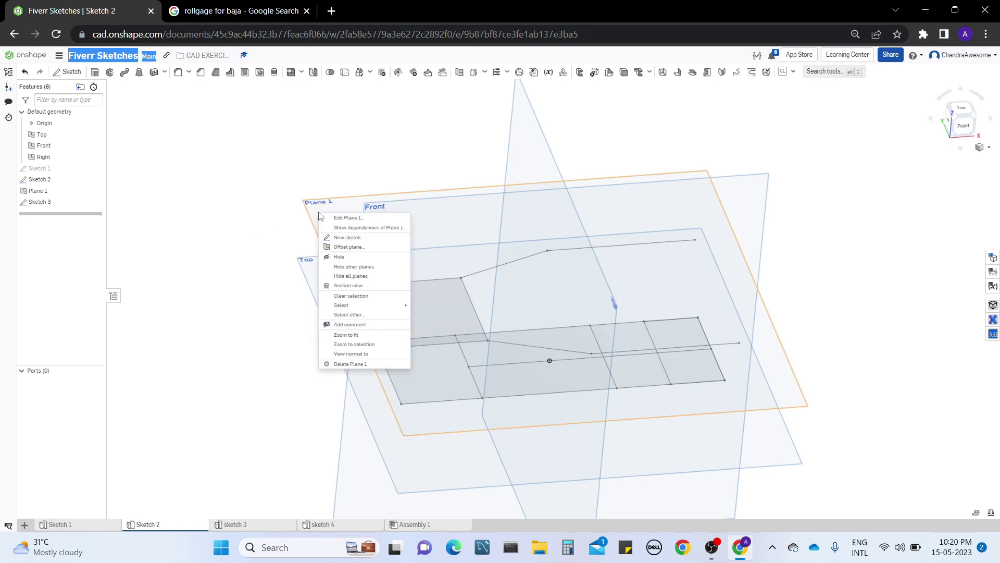
{"action": "left_click", "coordinate": [357, 254]}
{"action": "key", "text": "p"}
{"action": "right_click_drag", "start_coordinate": [437, 252], "coordinate": [446, 226]}
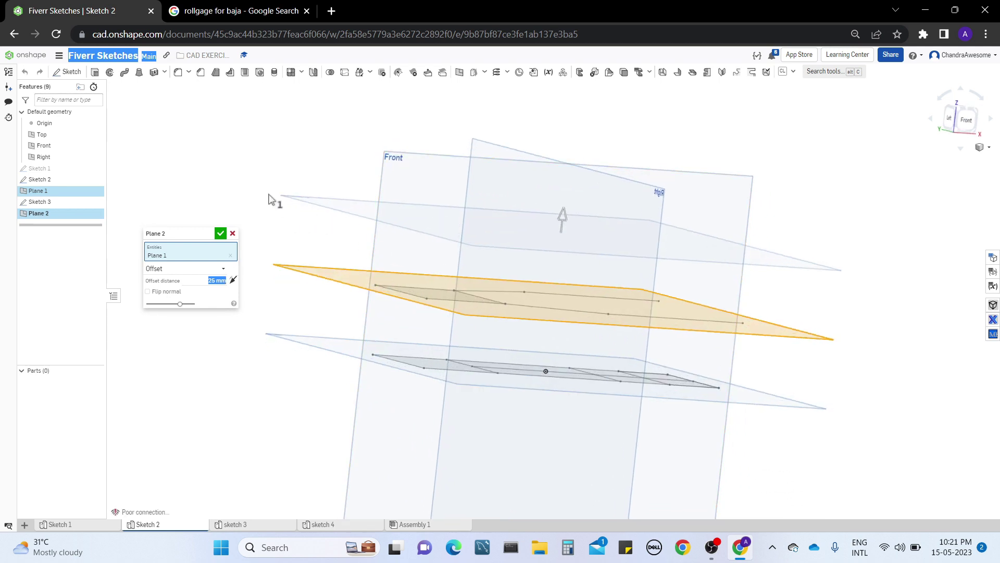
{"action": "key", "text": "Return"}
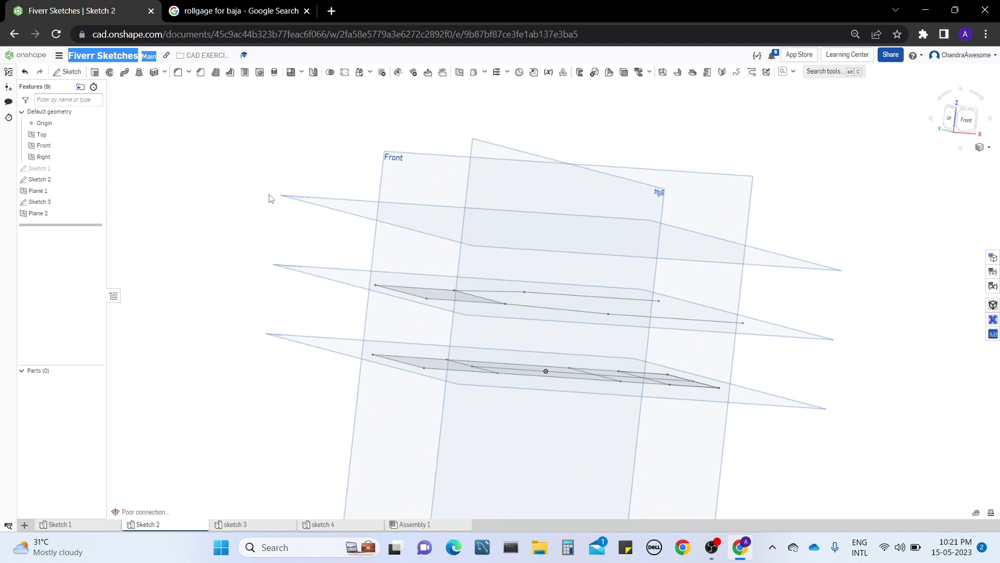
- Edit Plane 2's offset, trying 35 mm before settling on 45 mm, and confirm
{"action": "right_click", "coordinate": [63, 214]}
{"action": "left_click", "coordinate": [103, 247]}
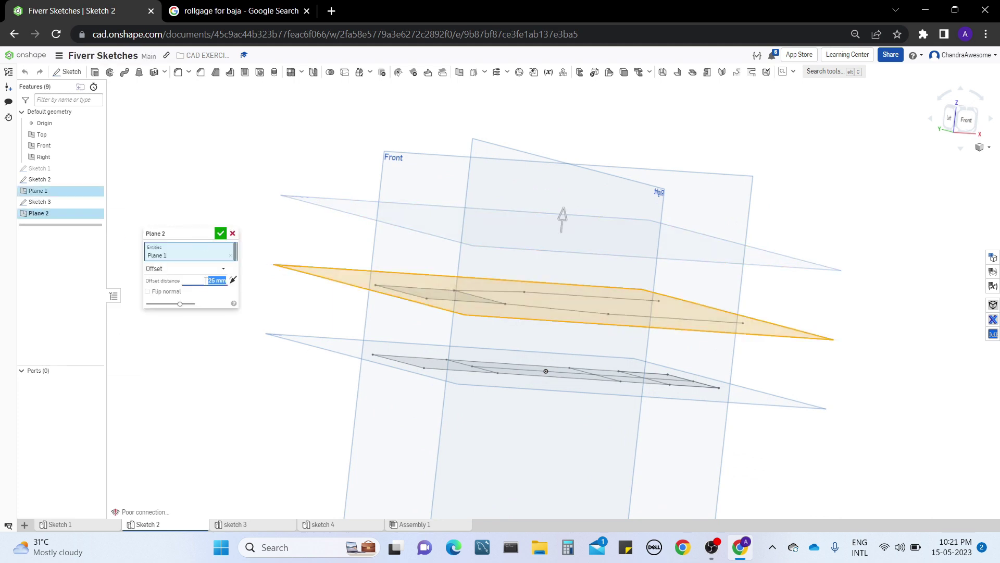
{"action": "type", "text": "35"}
{"action": "key", "text": "Return"}
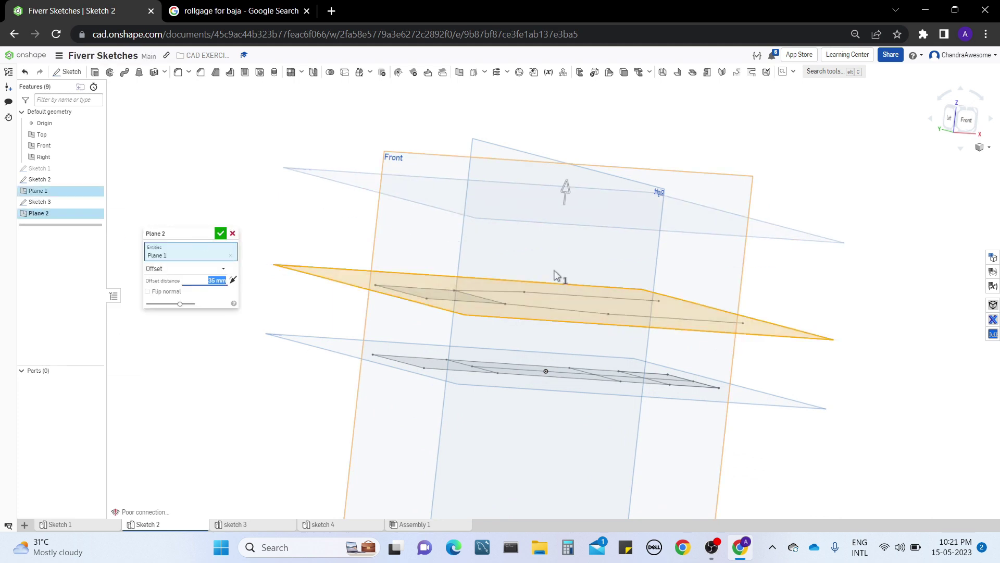
{"action": "left_click", "coordinate": [263, 10]}
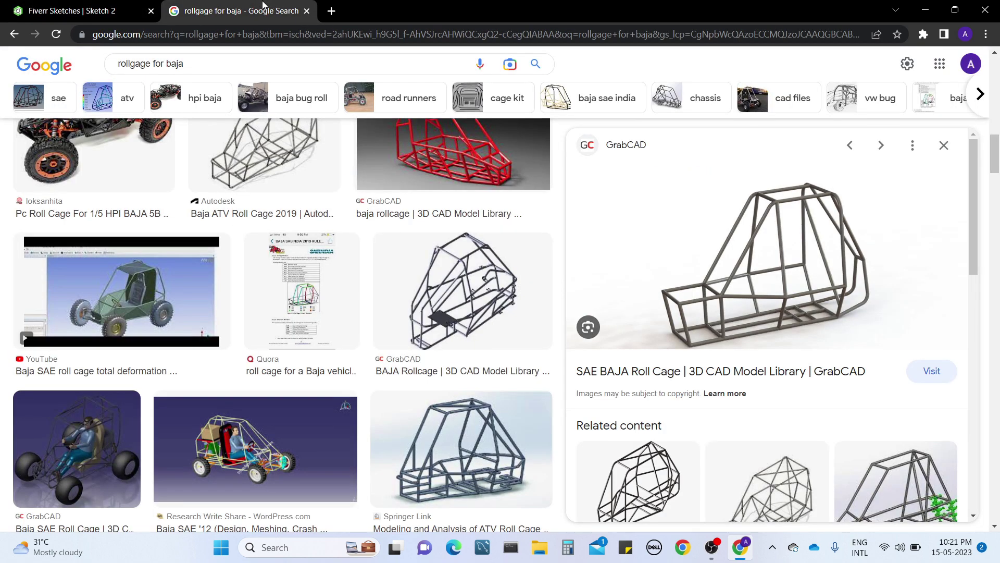
{"action": "left_click", "coordinate": [99, 5]}
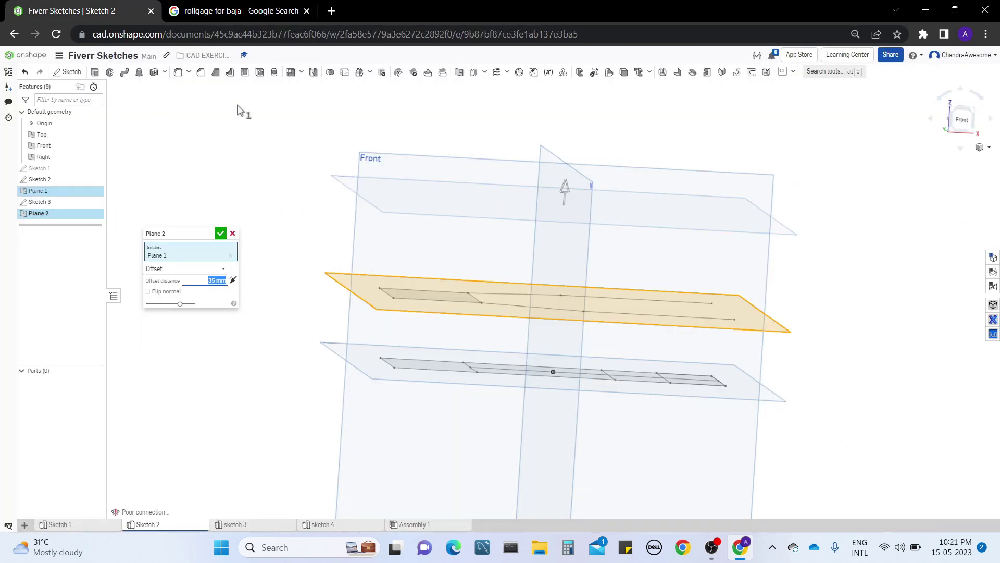
{"action": "type", "text": "45"}
{"action": "key", "text": "Return"}
{"action": "right_click_drag", "start_coordinate": [237, 109], "coordinate": [291, 167]}
{"action": "left_click", "coordinate": [221, 233]}
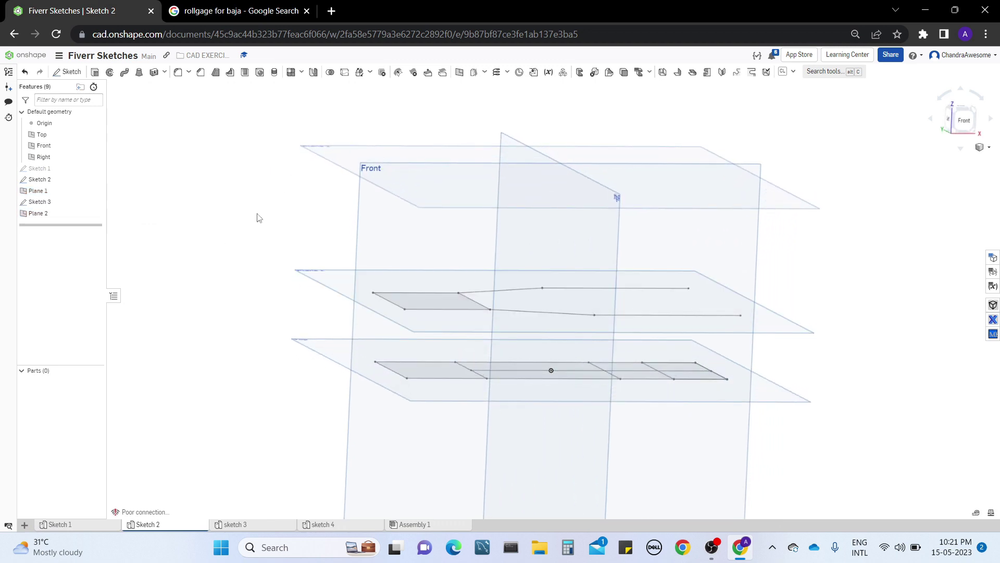
- Start a new sketch on Plane 2, viewed straight down from the top
{"action": "left_click", "coordinate": [396, 121]}
{"action": "left_click", "coordinate": [961, 108]}
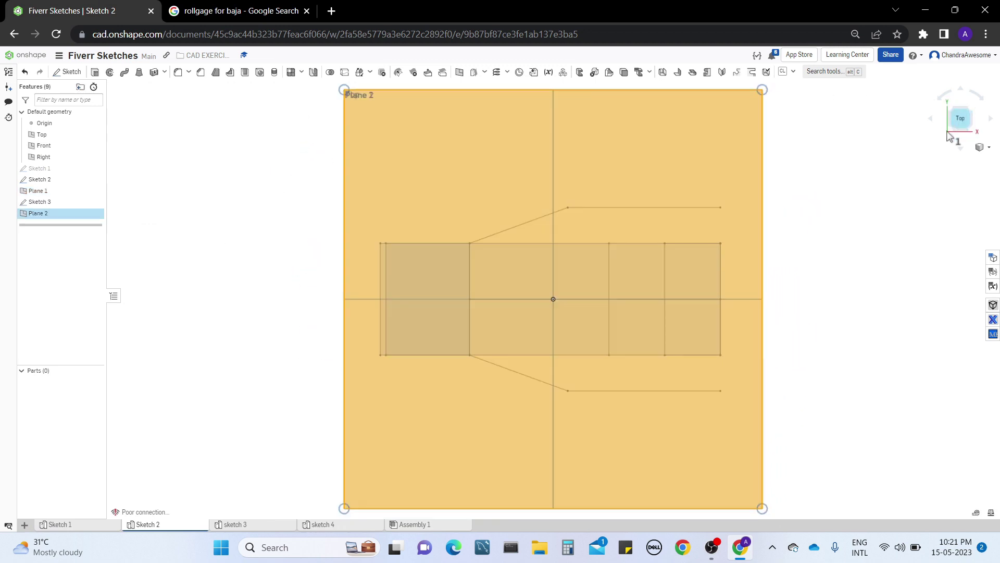
{"action": "left_click", "coordinate": [69, 71]}
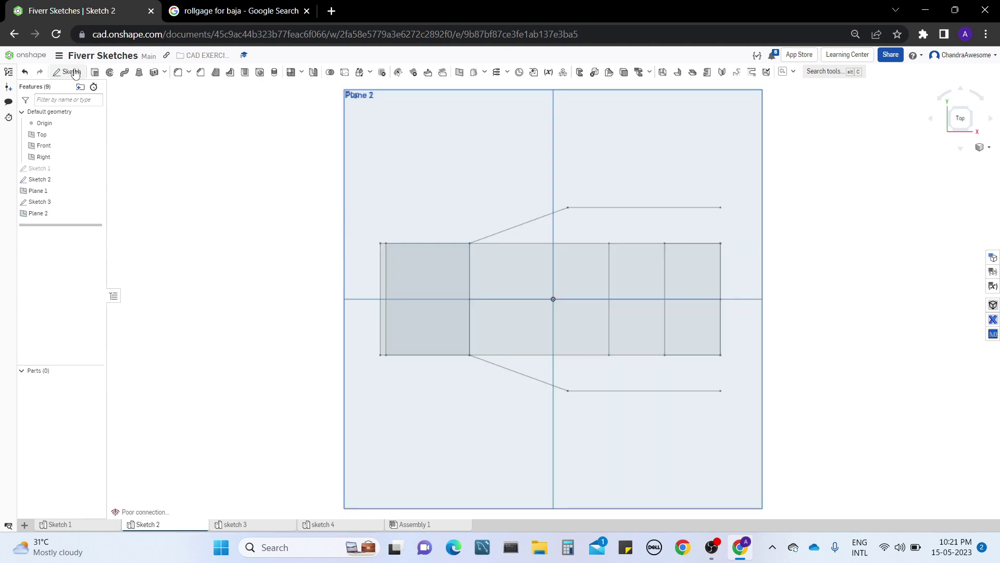
{"action": "left_click", "coordinate": [240, 10]}
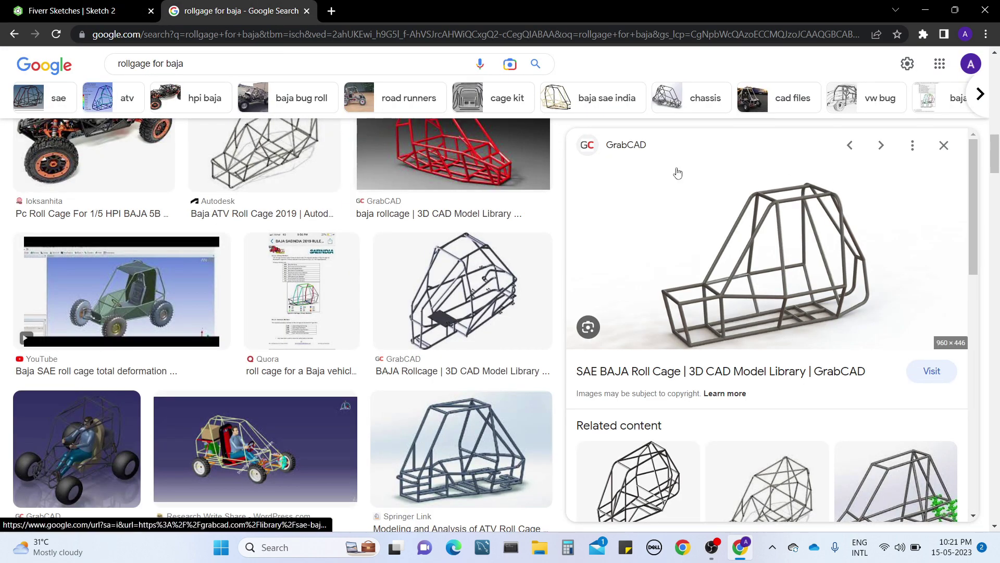
{"action": "left_click", "coordinate": [3, 6]}
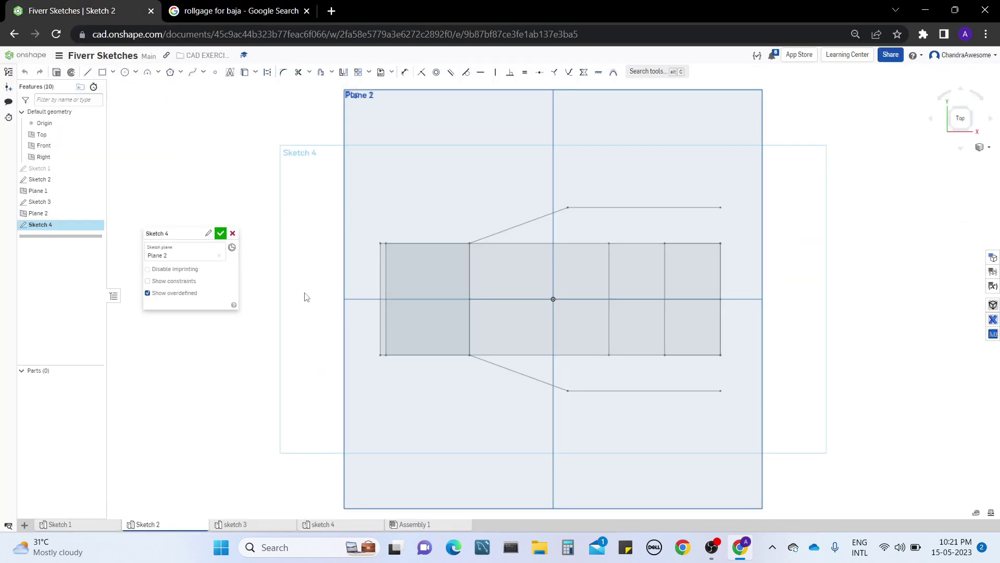
- Draw a centre-point rectangle centred on the horizontal axis
{"action": "left_click", "coordinate": [102, 71]}
{"action": "left_click", "coordinate": [112, 72]}
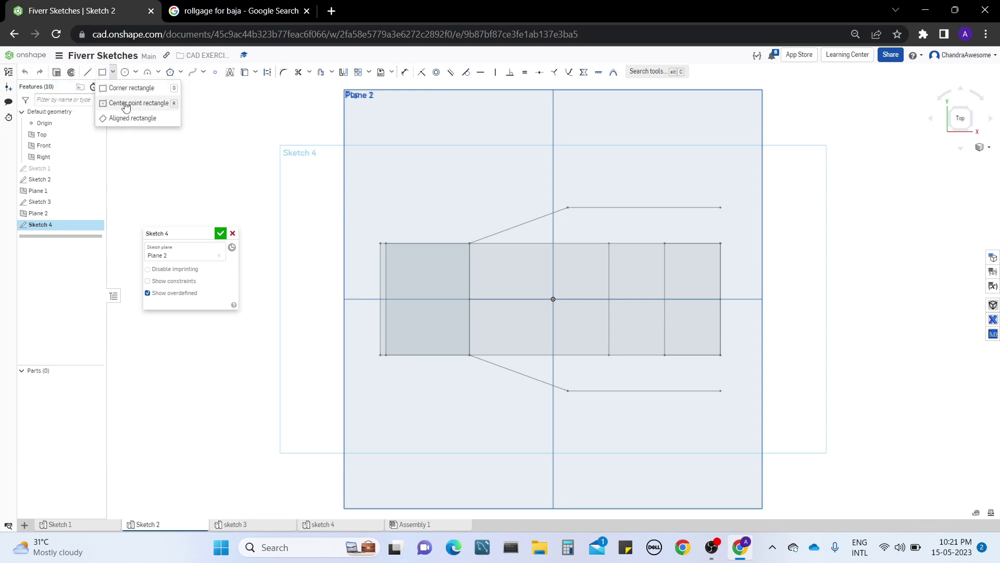
{"action": "left_click", "coordinate": [130, 84]}
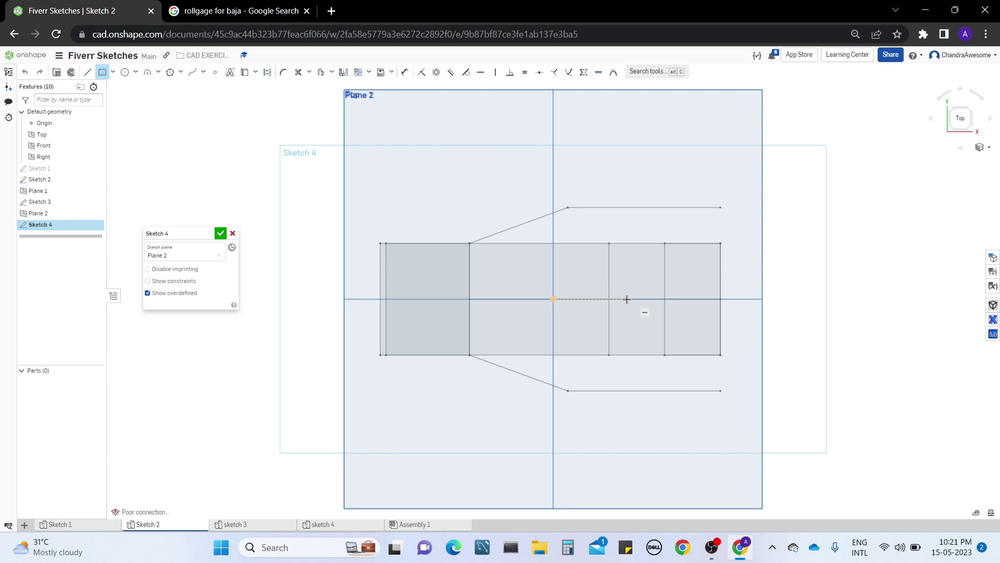
{"action": "left_click", "coordinate": [627, 299]}
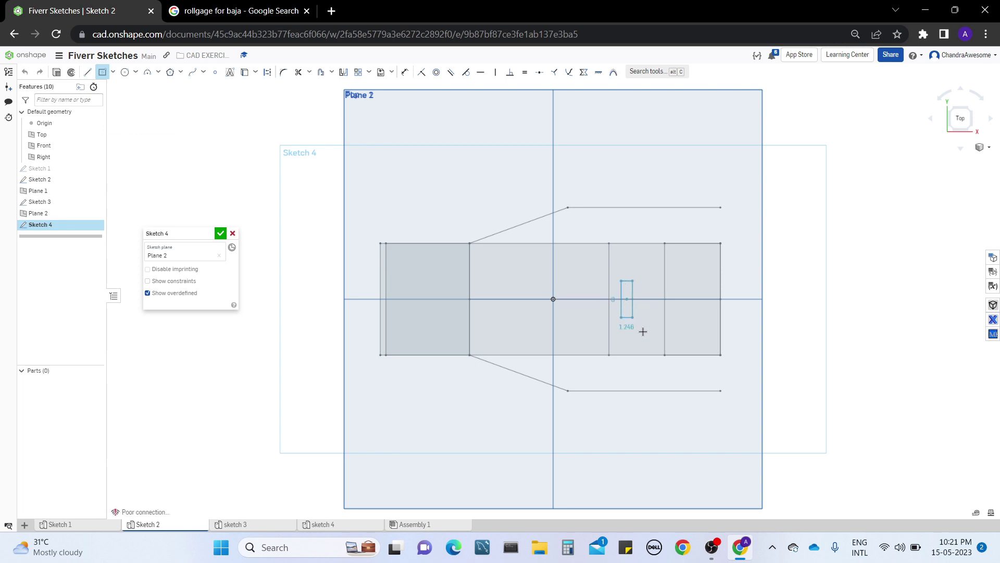
{"action": "left_click", "coordinate": [682, 352]}
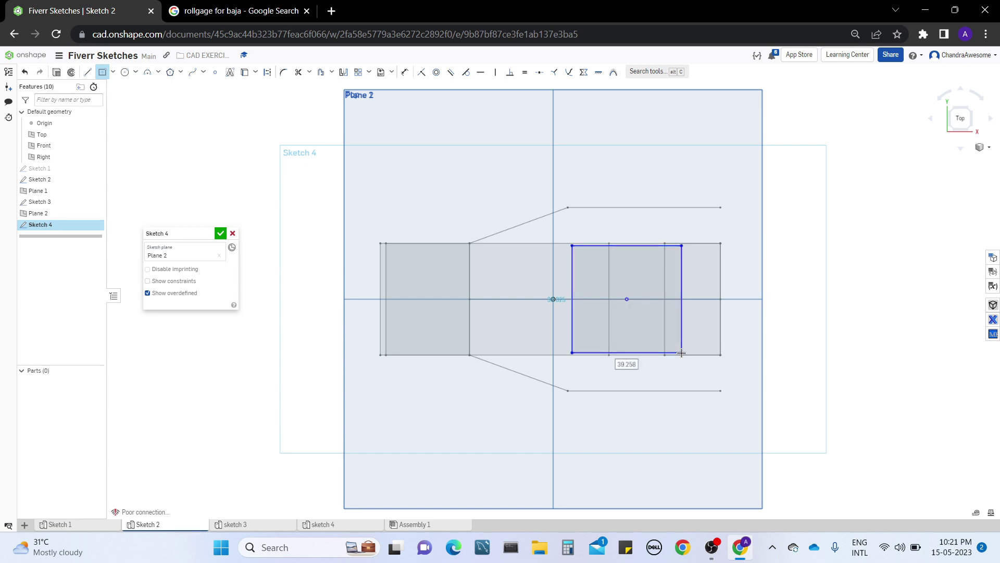
{"action": "left_click", "coordinate": [219, 7]}
{"action": "left_click", "coordinate": [78, 11]}
- Align the rectangle's top edge with the long top line and dimension its width 40
{"action": "left_click", "coordinate": [624, 245]}
{"action": "left_click", "coordinate": [636, 242]}
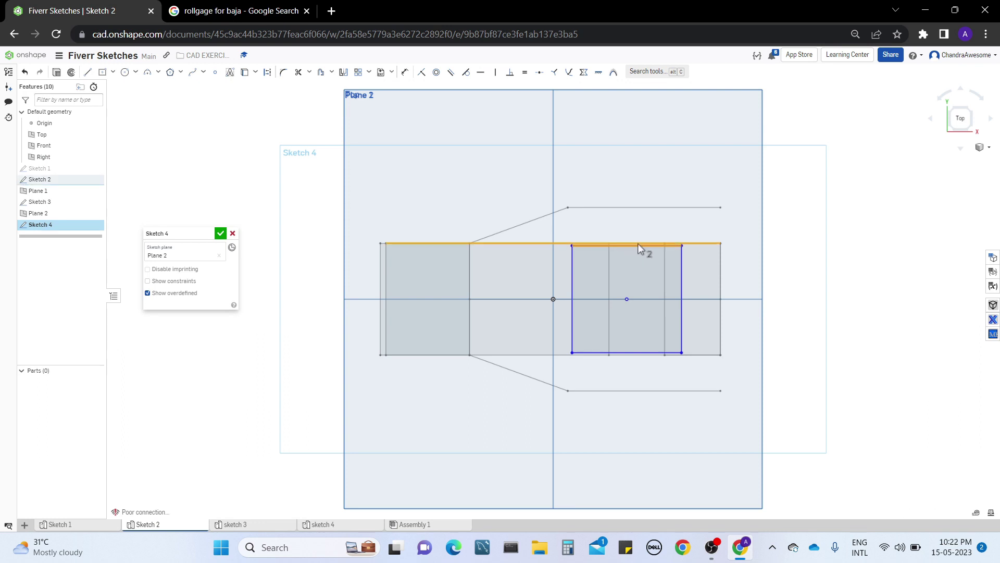
{"action": "left_click", "coordinate": [423, 73]}
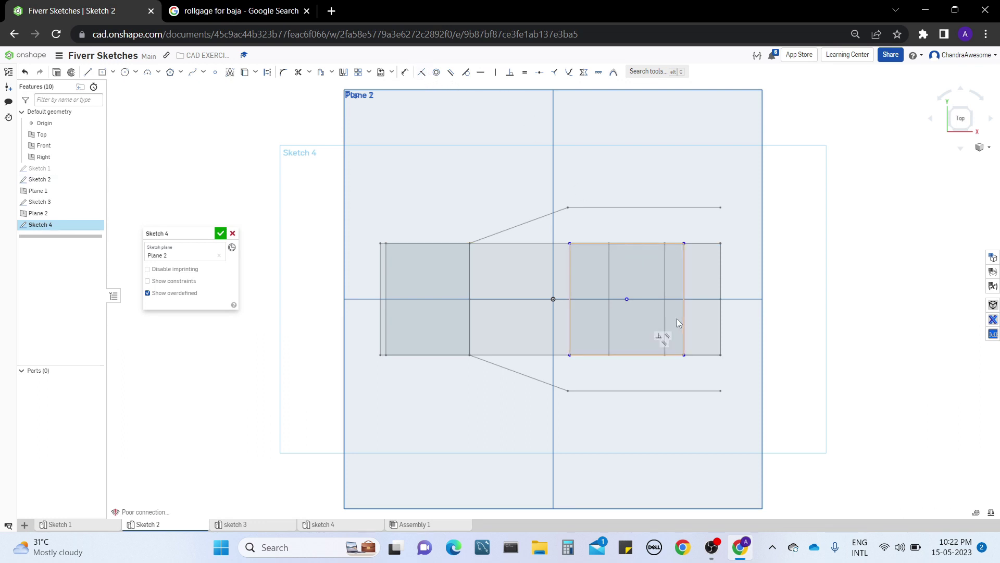
{"action": "key", "text": "d"}
{"action": "left_click", "coordinate": [656, 243]}
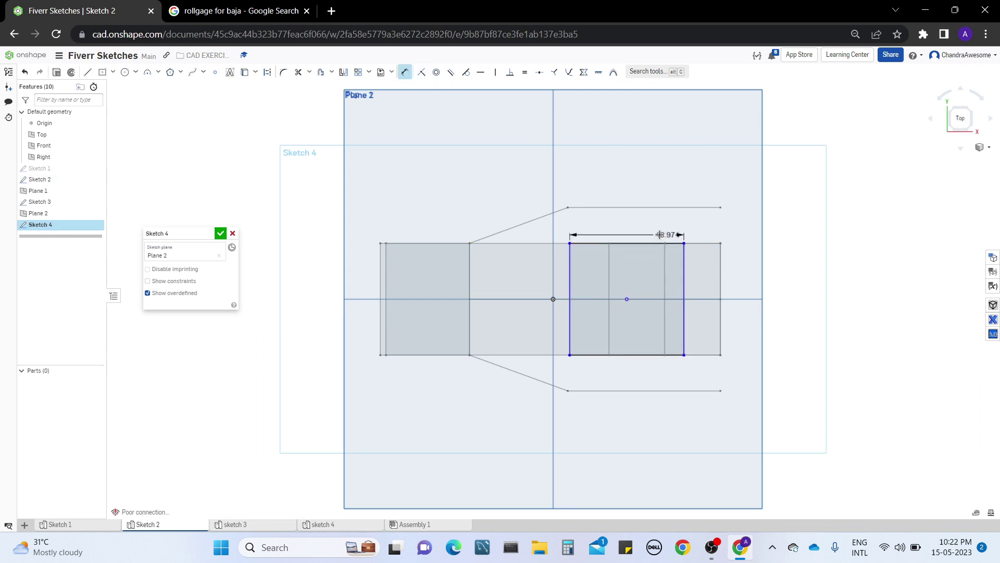
{"action": "left_click", "coordinate": [662, 234]}
{"action": "type", "text": "40"}
{"action": "key", "text": "Return"}
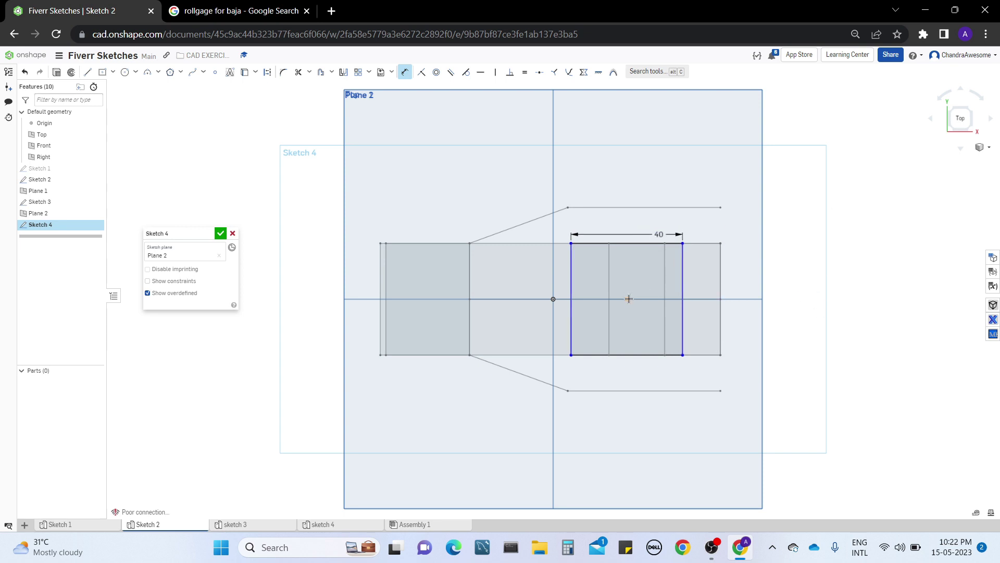
- Make the rectangle's right edge coincide with the outline's right end, then close Sketch 4
{"action": "key", "text": "ctrl+Tab"}
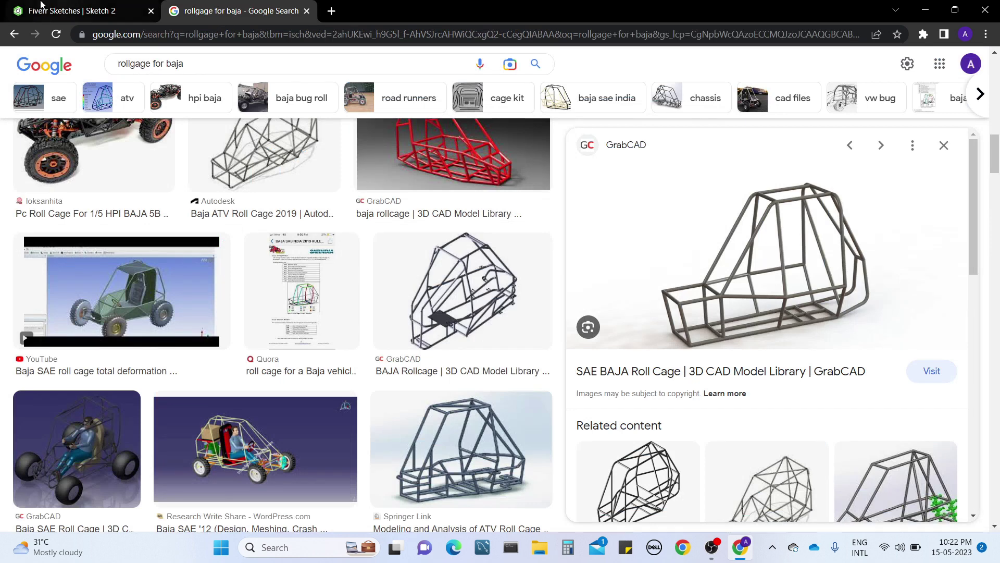
{"action": "left_click", "coordinate": [6, 4]}
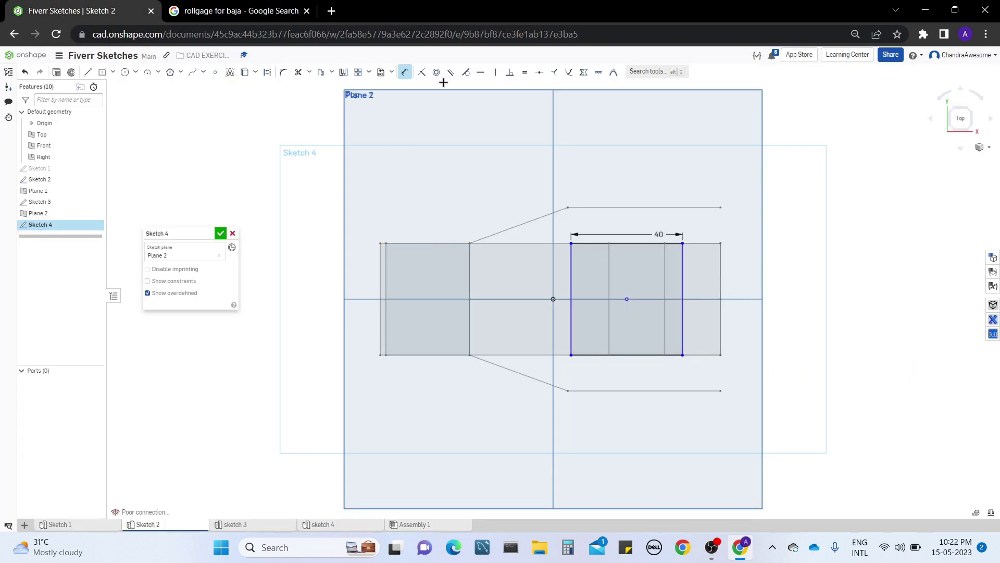
{"action": "left_click", "coordinate": [683, 307]}
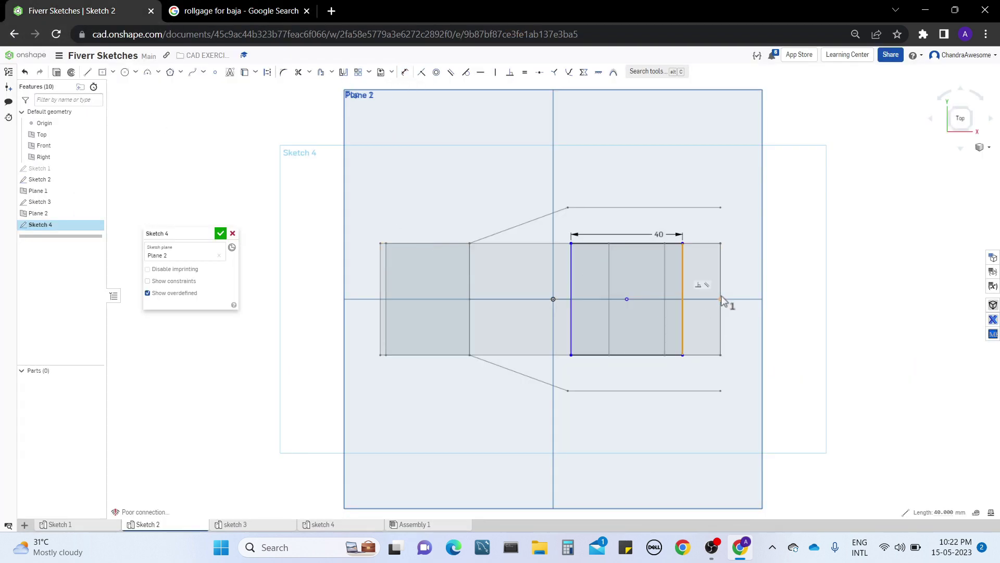
{"action": "left_click", "coordinate": [721, 290]}
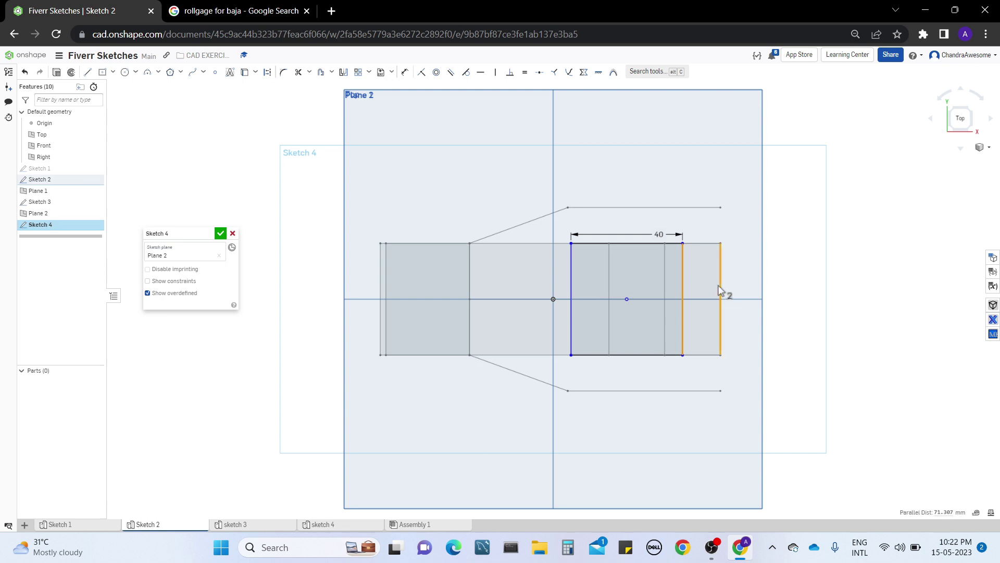
{"action": "left_click", "coordinate": [422, 72]}
{"action": "left_click", "coordinate": [220, 233]}
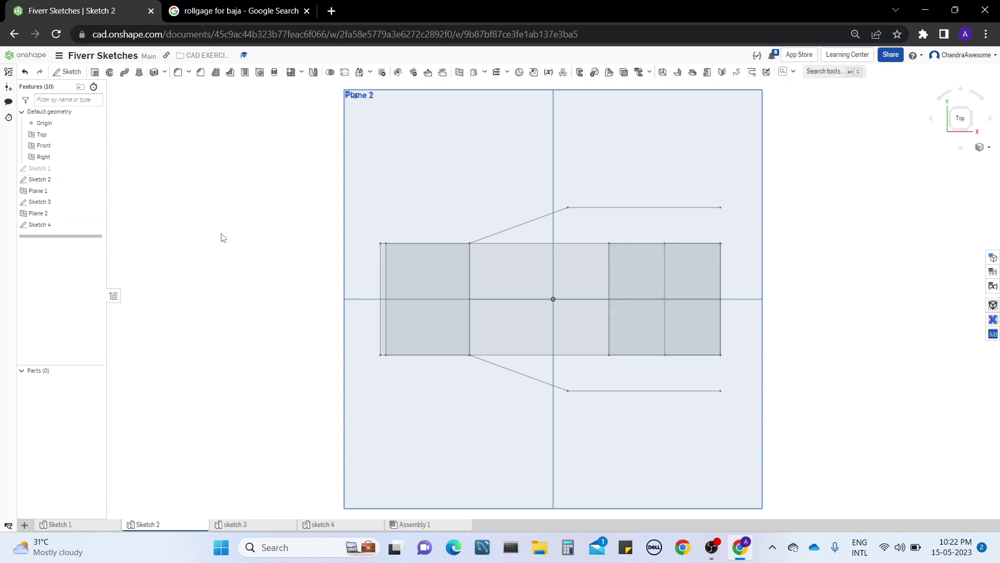
{"action": "mouse_move", "coordinate": [615, 315]}
{"action": "right_mouse_down"}
{"action": "mouse_move", "coordinate": [623, 277]}
{"action": "mouse_move", "coordinate": [632, 357]}
{"action": "mouse_move", "coordinate": [621, 223]}
{"action": "mouse_move", "coordinate": [770, 312]}
{"action": "mouse_move", "coordinate": [766, 335]}
{"action": "mouse_move", "coordinate": [768, 286]}
{"action": "mouse_move", "coordinate": [770, 311]}
{"action": "mouse_move", "coordinate": [782, 315]}
{"action": "right_mouse_up"}
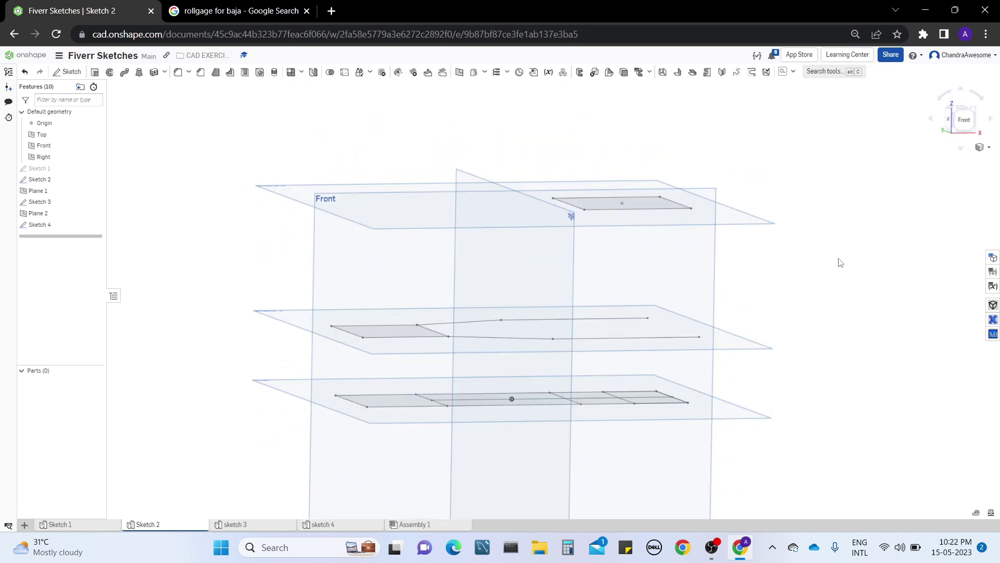
{"action": "mouse_move", "coordinate": [840, 265]}
{"action": "right_mouse_down"}
{"action": "mouse_move", "coordinate": [836, 281]}
{"action": "mouse_move", "coordinate": [835, 236]}
{"action": "right_mouse_up"}
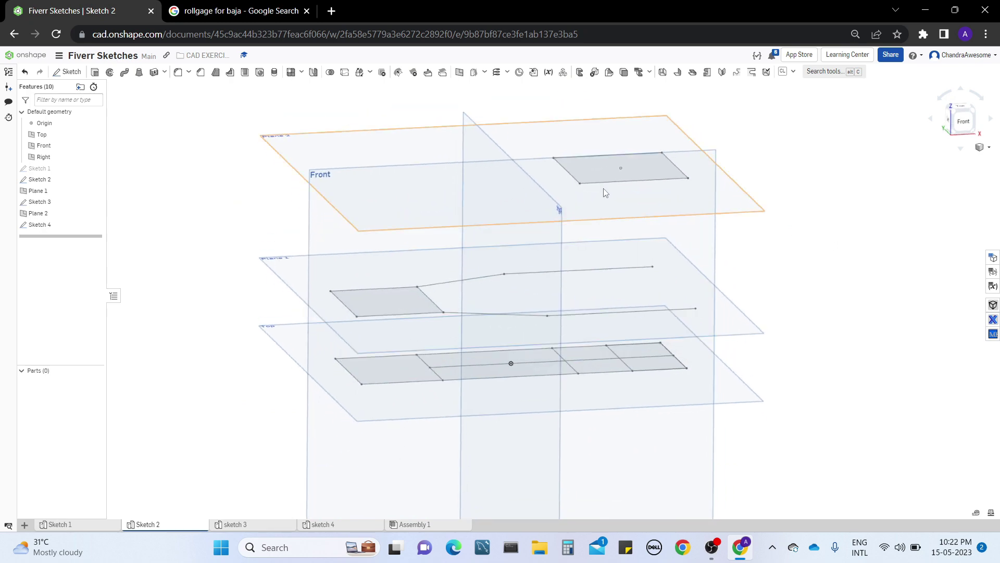
{"action": "mouse_move", "coordinate": [484, 292]}
{"action": "right_mouse_down"}
{"action": "mouse_move", "coordinate": [525, 314]}
{"action": "mouse_move", "coordinate": [531, 349]}
{"action": "mouse_move", "coordinate": [513, 393]}
{"action": "mouse_move", "coordinate": [520, 305]}
{"action": "mouse_move", "coordinate": [507, 311]}
{"action": "mouse_move", "coordinate": [416, 277]}
{"action": "right_mouse_up"}
{"action": "right_click_drag", "start_coordinate": [216, 225], "coordinate": [217, 228]}
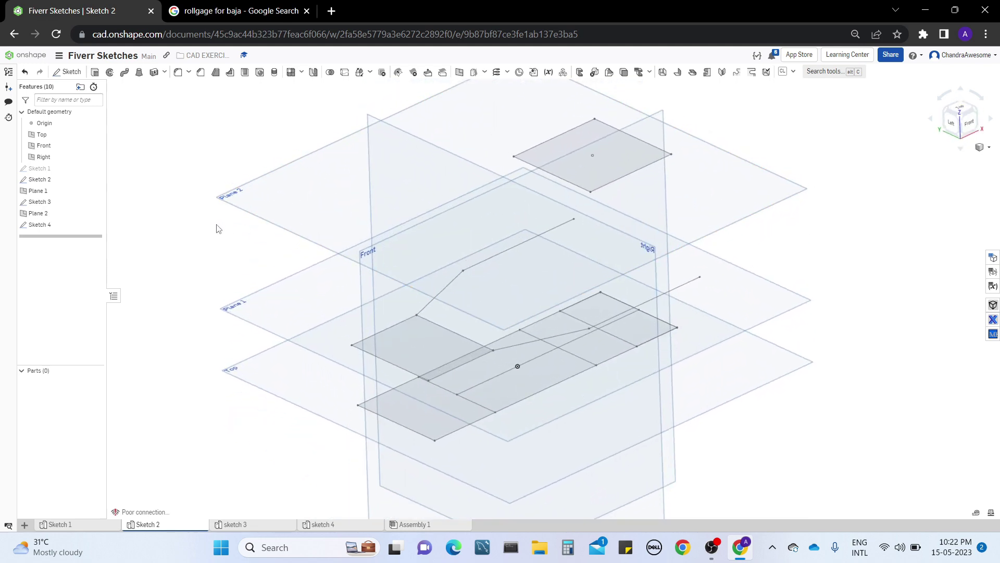
{"action": "middle_click_drag", "start_coordinate": [218, 229], "coordinate": [220, 232]}
{"action": "right_click_drag", "start_coordinate": [219, 232], "coordinate": [829, 192]}
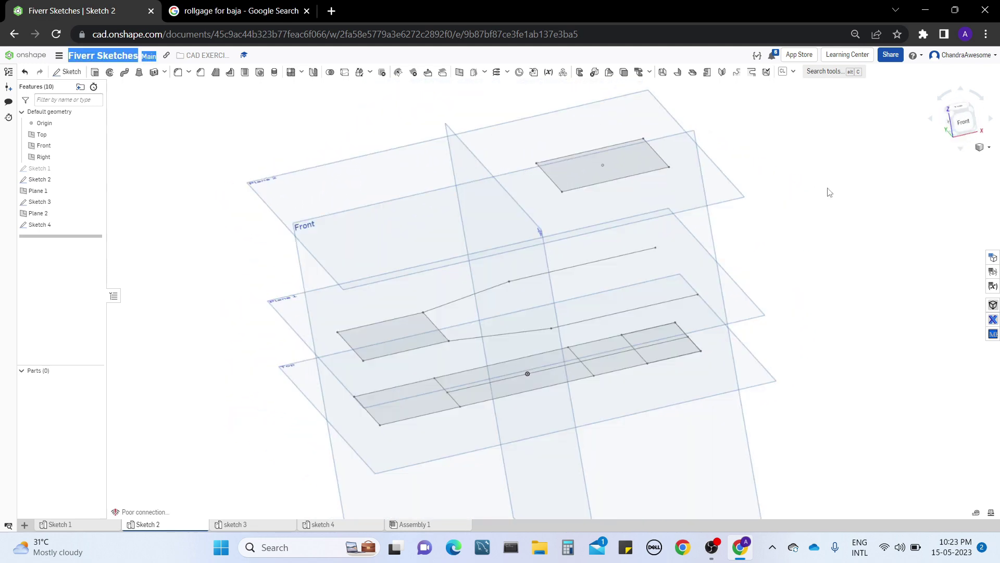
{"action": "key", "text": "ctrl+Tab"}
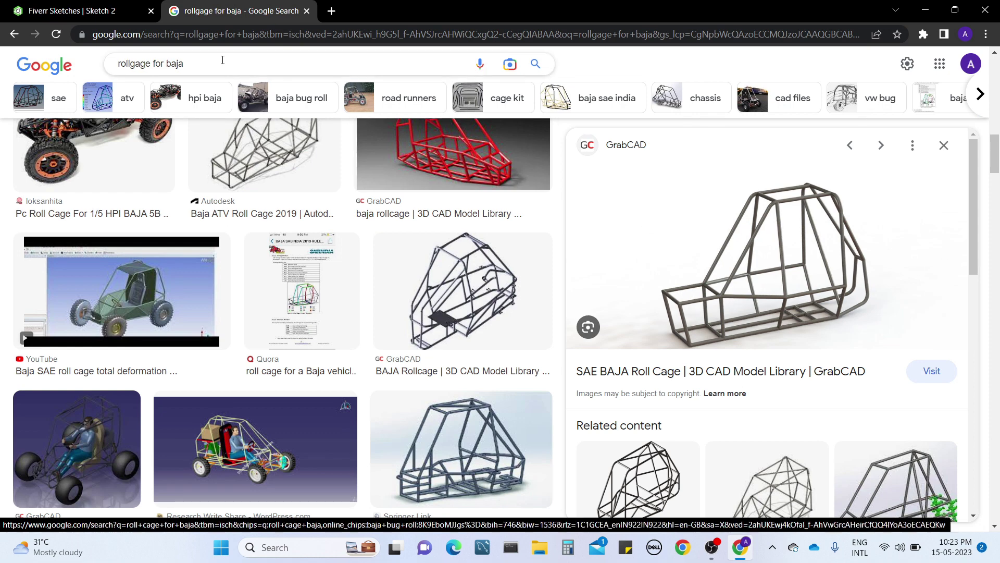
{"action": "left_click", "coordinate": [107, 6]}
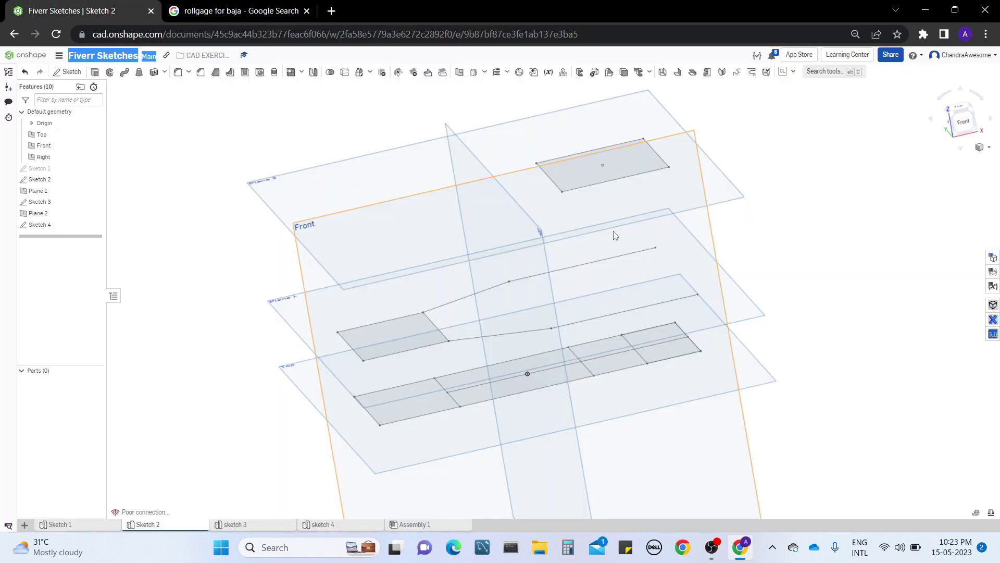
{"action": "mouse_move", "coordinate": [614, 232]}
{"action": "right_mouse_down"}
{"action": "mouse_move", "coordinate": [654, 233]}
{"action": "mouse_move", "coordinate": [701, 198]}
{"action": "mouse_move", "coordinate": [493, 444]}
{"action": "right_mouse_up"}
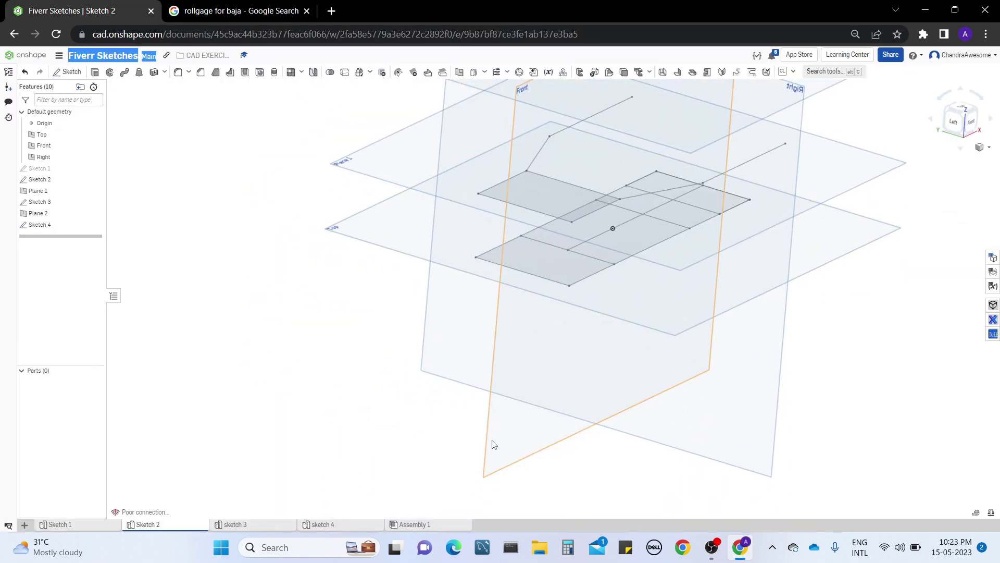
- Create Plane 3 parallel to Front through a Sketch 4 corner, then view it from the front
{"action": "right_click", "coordinate": [493, 444]}
{"action": "left_click", "coordinate": [523, 329]}
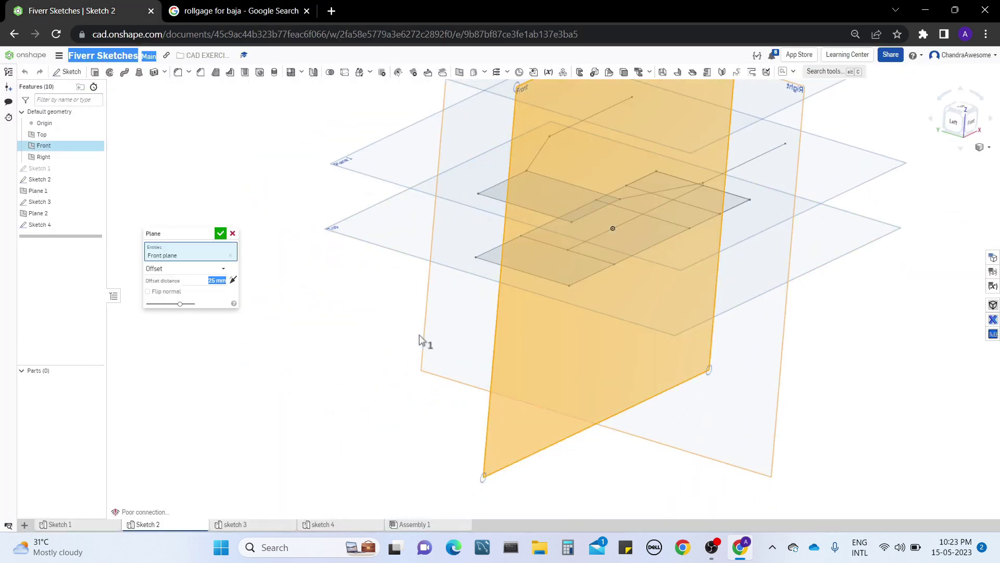
{"action": "mouse_move", "coordinate": [422, 342]}
{"action": "right_mouse_down"}
{"action": "mouse_move", "coordinate": [393, 433]}
{"action": "mouse_move", "coordinate": [334, 410]}
{"action": "mouse_move", "coordinate": [290, 364]}
{"action": "mouse_move", "coordinate": [293, 374]}
{"action": "right_mouse_up"}
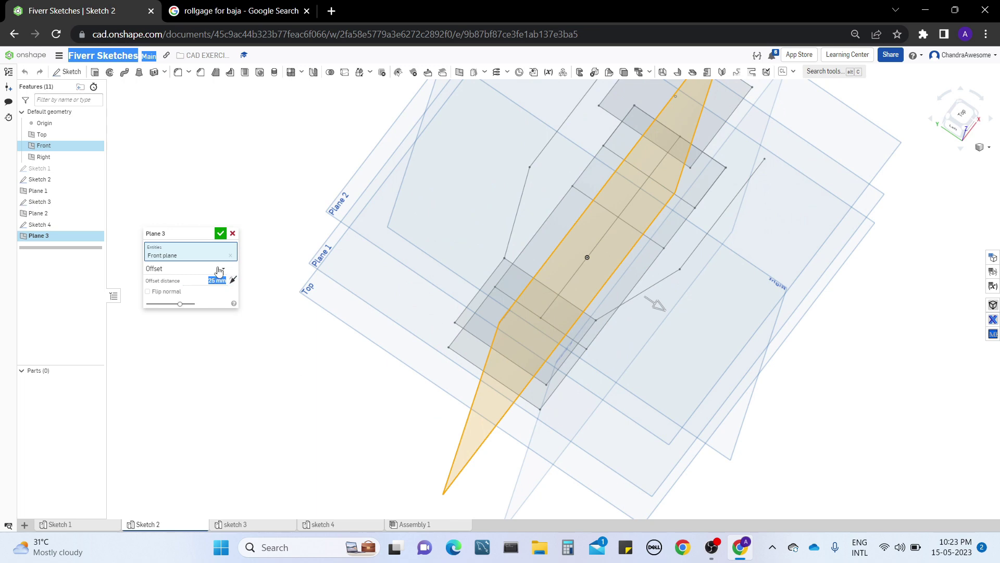
{"action": "left_click", "coordinate": [219, 268]}
{"action": "left_click", "coordinate": [190, 293]}
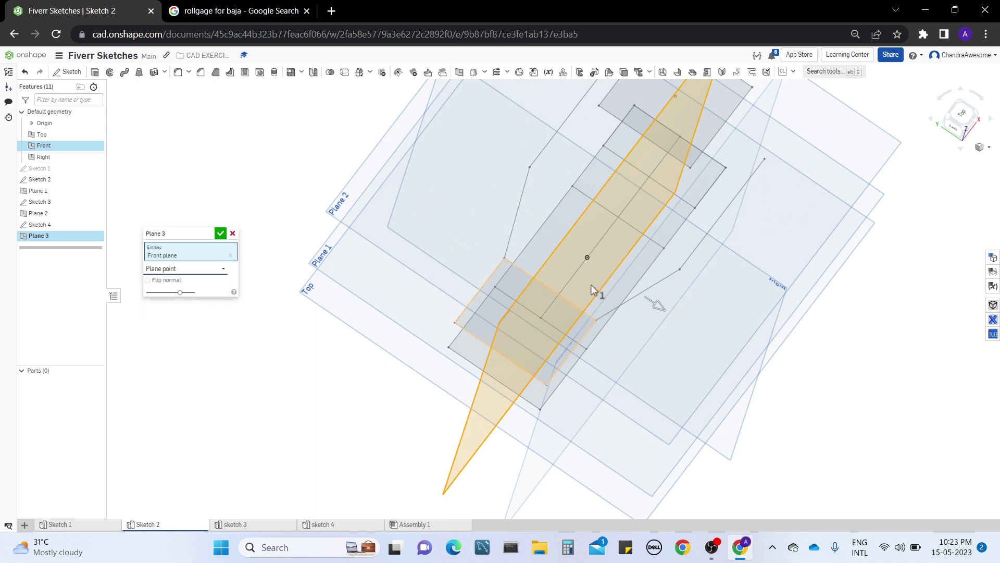
{"action": "mouse_move", "coordinate": [677, 252]}
{"action": "right_mouse_down"}
{"action": "mouse_move", "coordinate": [667, 219]}
{"action": "mouse_move", "coordinate": [697, 197]}
{"action": "mouse_move", "coordinate": [689, 217]}
{"action": "right_mouse_up"}
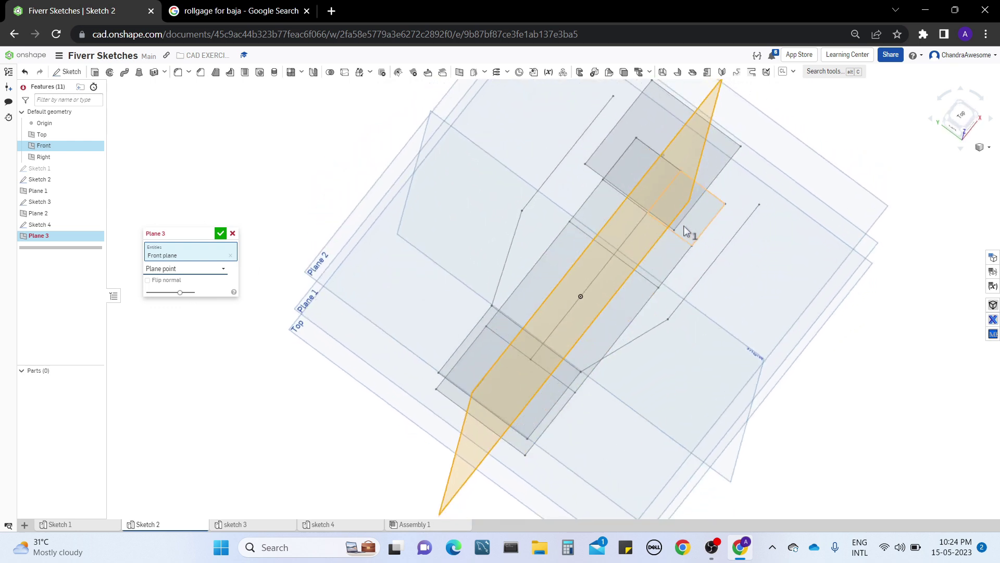
{"action": "left_click", "coordinate": [677, 231]}
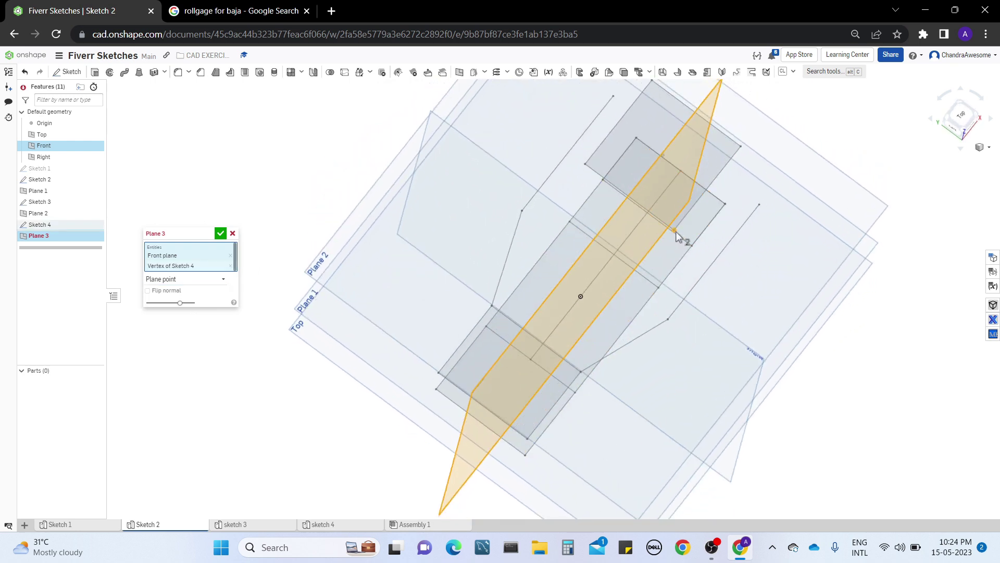
{"action": "left_click", "coordinate": [221, 234]}
{"action": "key", "text": "shift+7"}
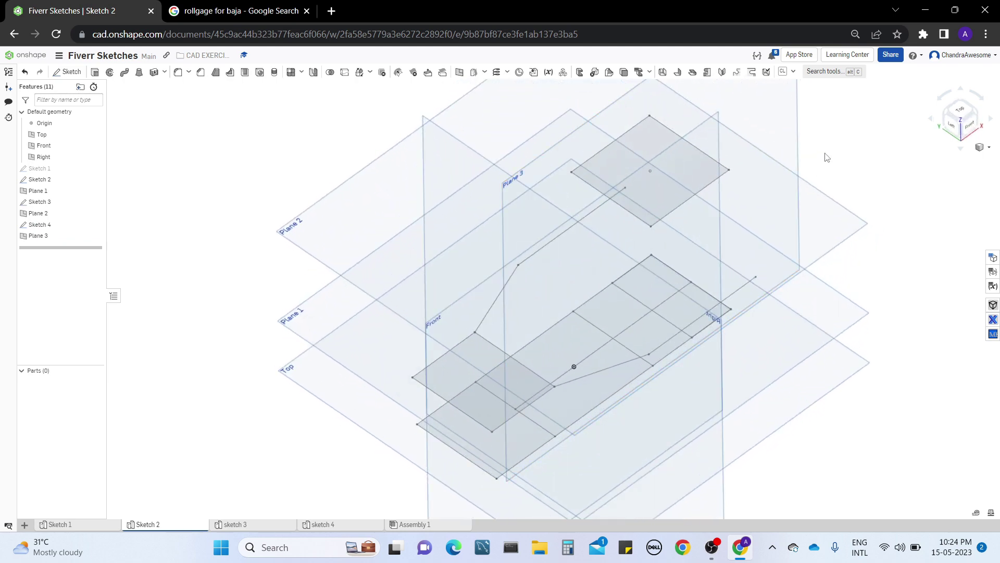
{"action": "left_click", "coordinate": [790, 129]}
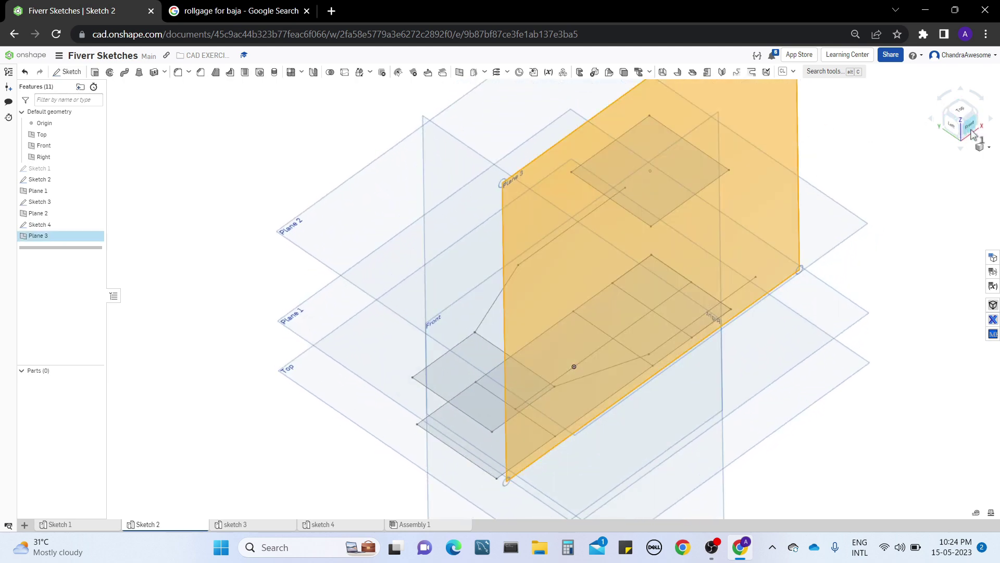
{"action": "left_click", "coordinate": [972, 130]}
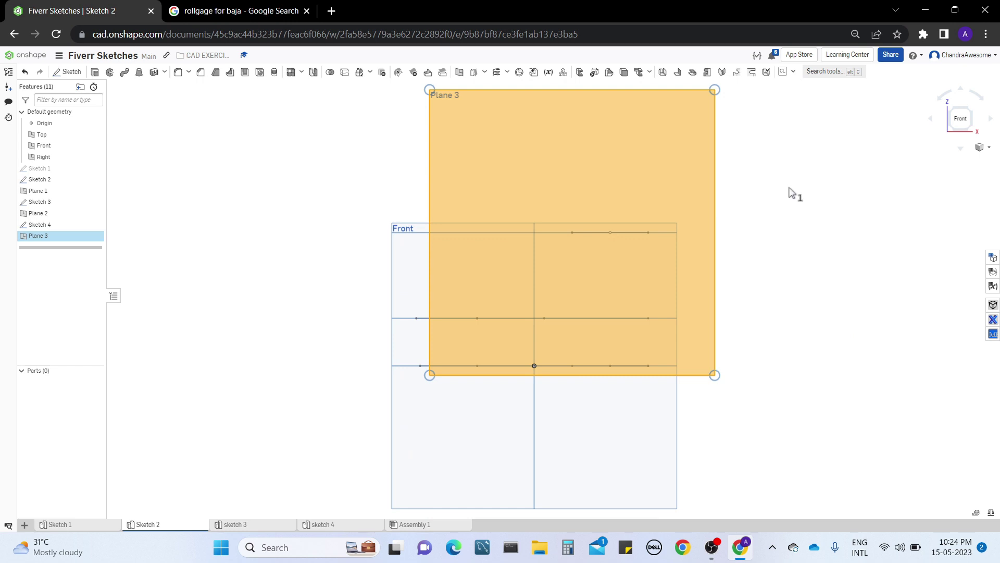
- Start Sketch 5 on Plane 3 with a line rising from the middle member to the top member
{"action": "scroll", "coordinate": [542, 302], "scroll_direction": "up", "scroll_amount": 3}
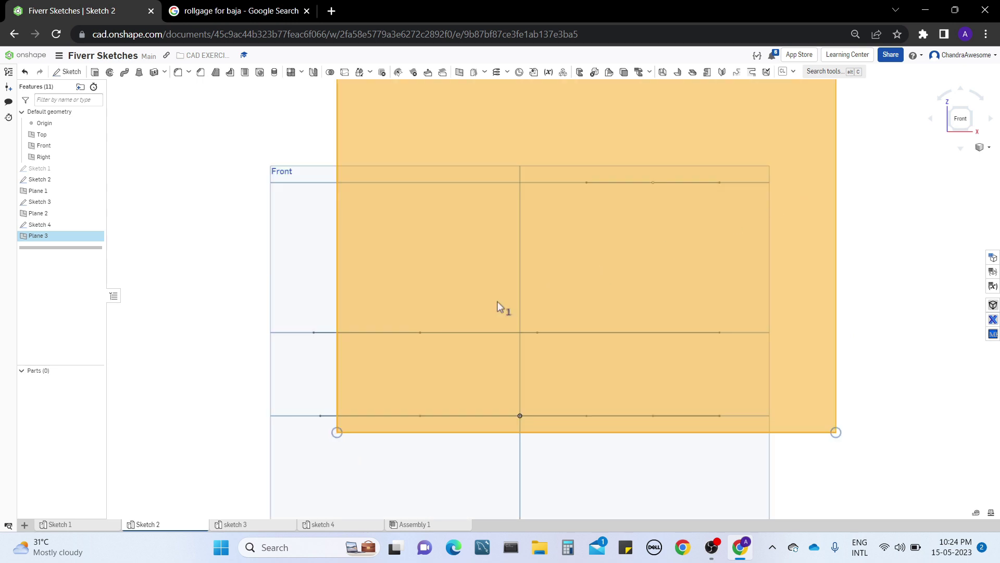
{"action": "left_click", "coordinate": [71, 72]}
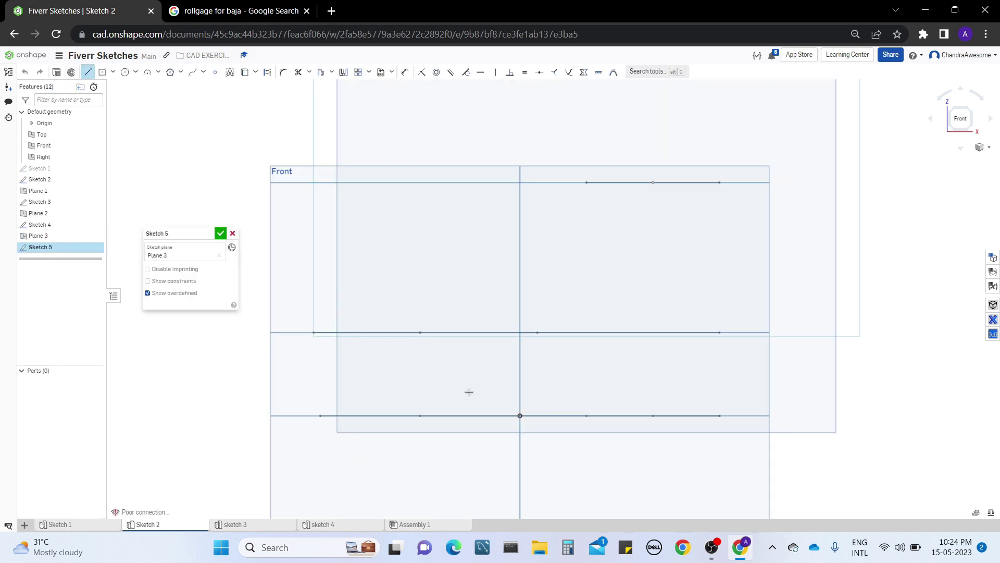
{"action": "left_click", "coordinate": [422, 332]}
{"action": "left_click", "coordinate": [565, 183]}
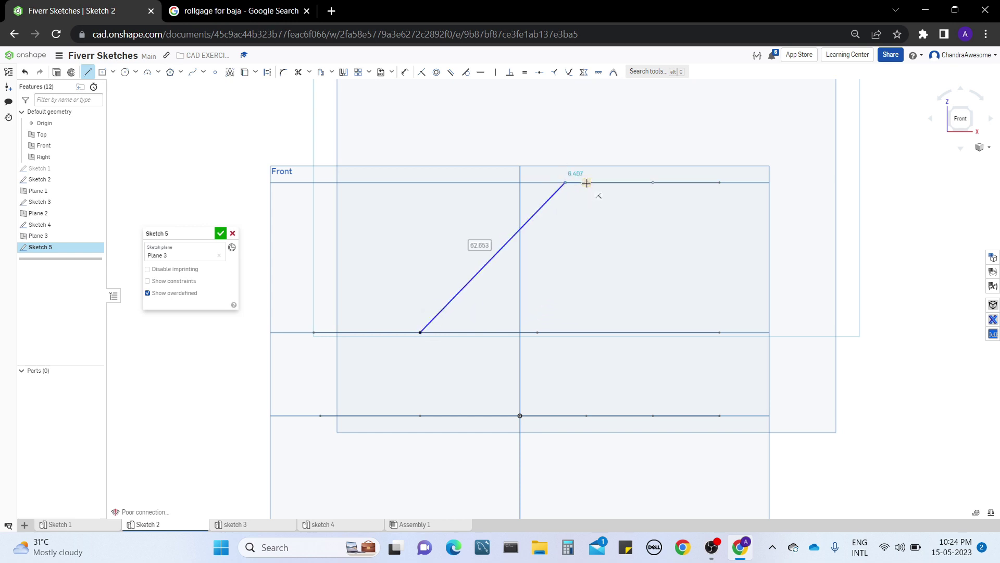
{"action": "key", "text": "ctrl+Tab"}
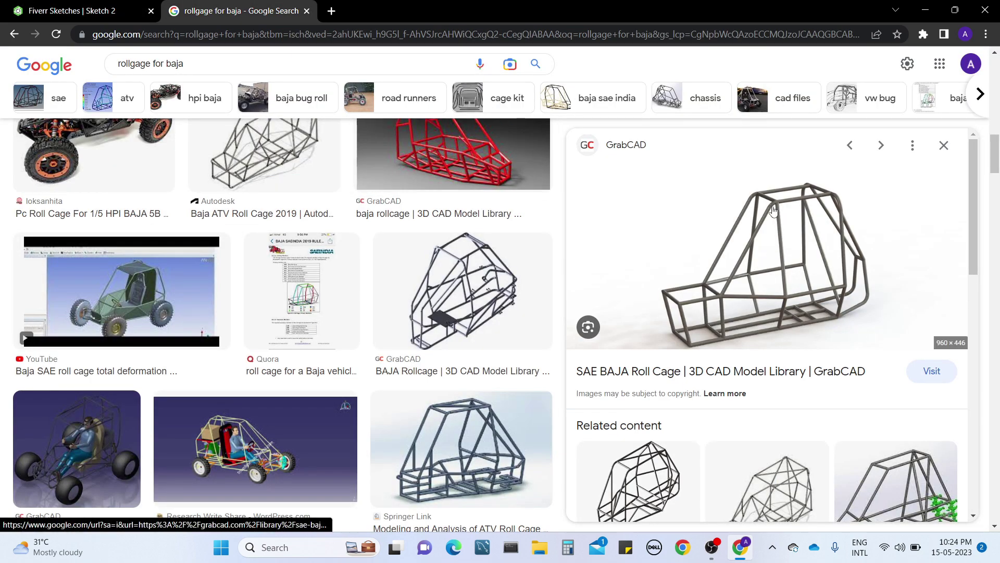
{"action": "left_click", "coordinate": [91, 8]}
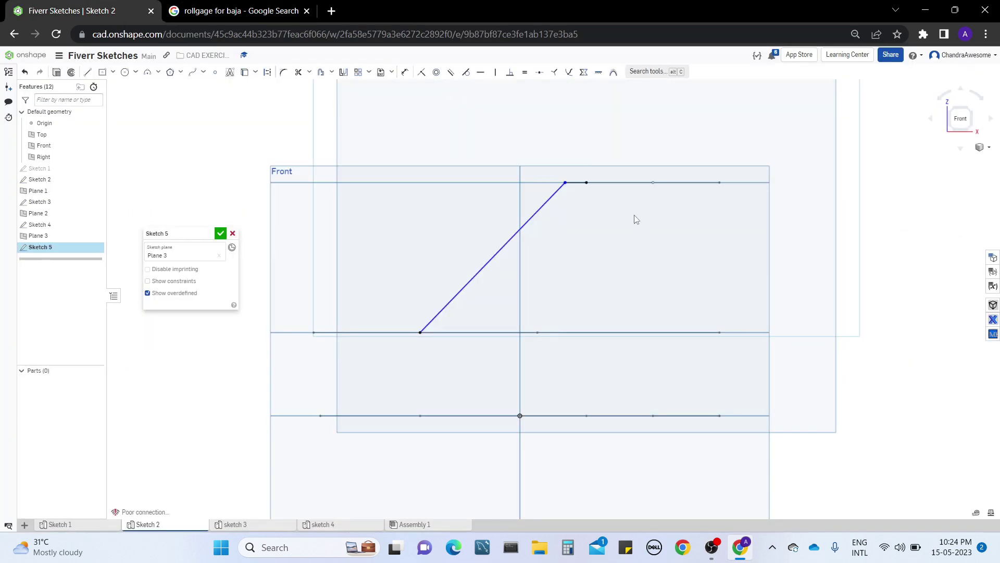
{"action": "middle_click_drag", "start_coordinate": [615, 210], "coordinate": [622, 217]}
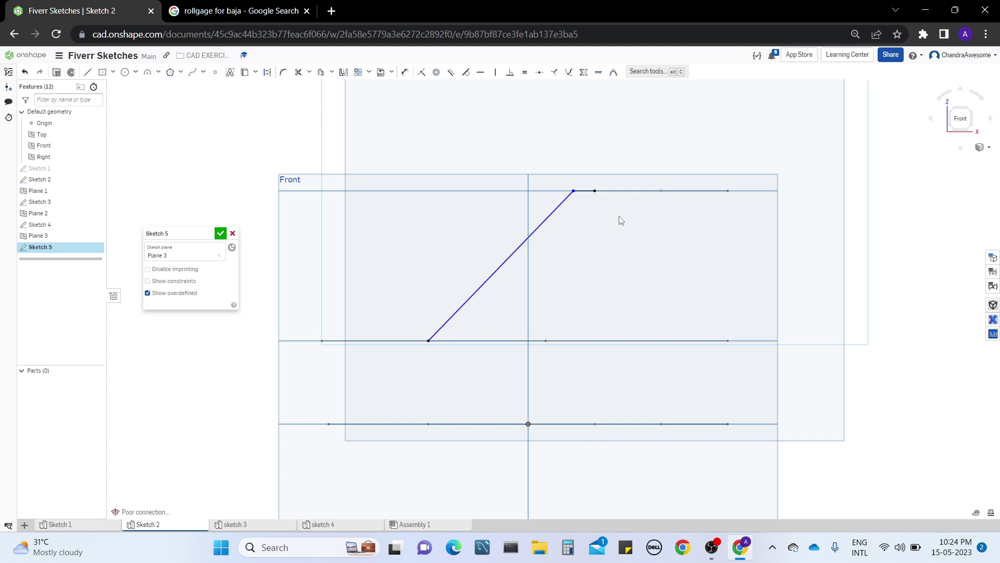
- Dimension the short top segment, changing its length from 8 to 5 mm
{"action": "key", "text": "d"}
{"action": "left_click", "coordinate": [586, 191]}
{"action": "left_click", "coordinate": [592, 161]}
{"action": "type", "text": "8"}
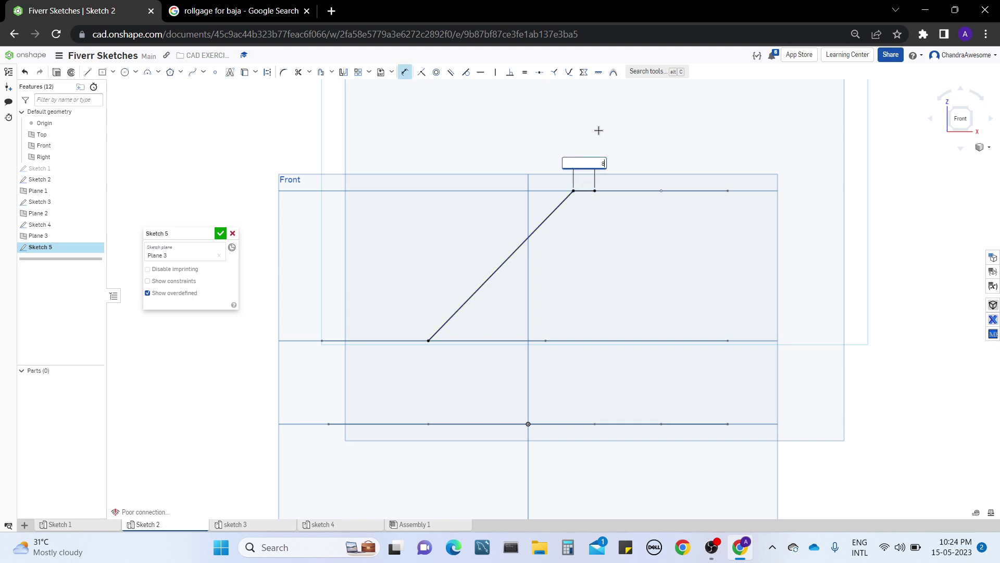
{"action": "key", "text": "Return"}
{"action": "type", "text": "5"}
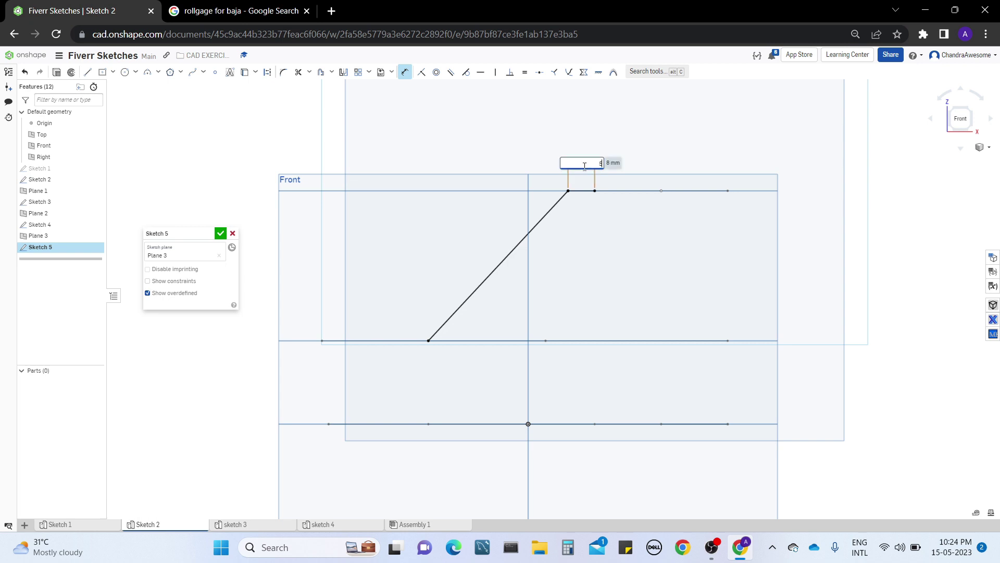
{"action": "key", "text": "Return"}
{"action": "middle_click_drag", "start_coordinate": [573, 165], "coordinate": [569, 195]}
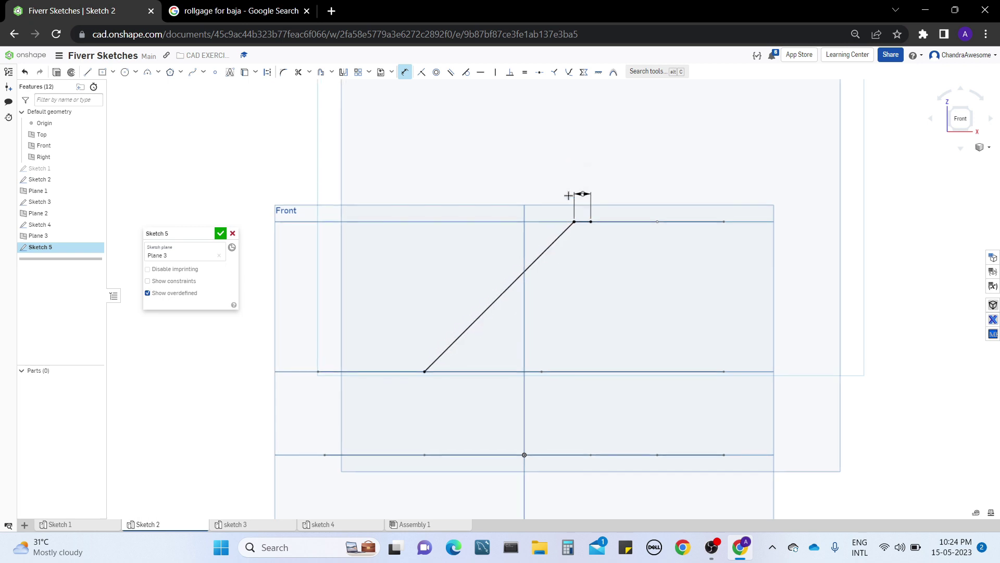
- Fillet the diagonal line's top corner with a 5 mm radius and close Sketch 5
{"action": "left_click", "coordinate": [283, 72]}
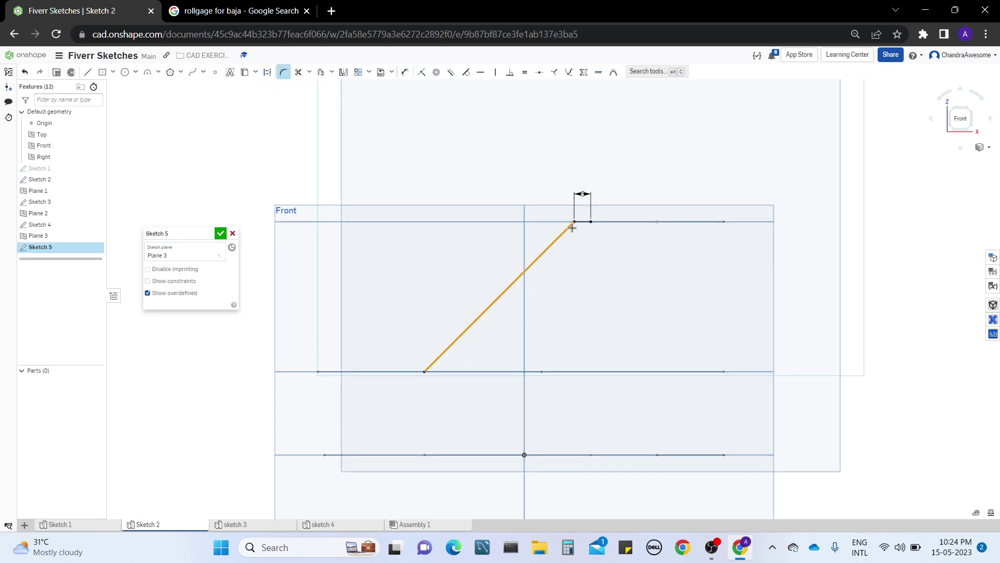
{"action": "left_click", "coordinate": [583, 222]}
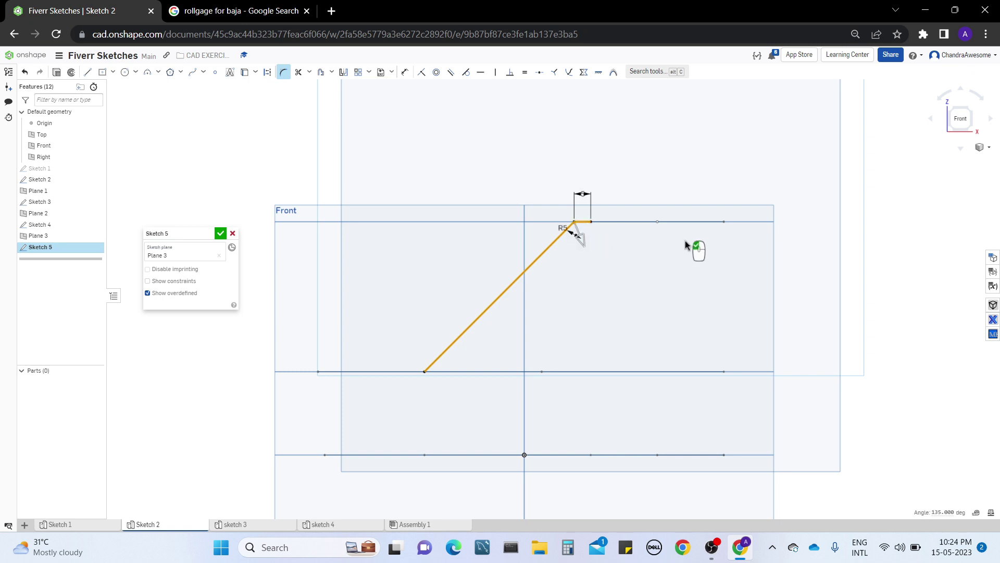
{"action": "left_click", "coordinate": [890, 222]}
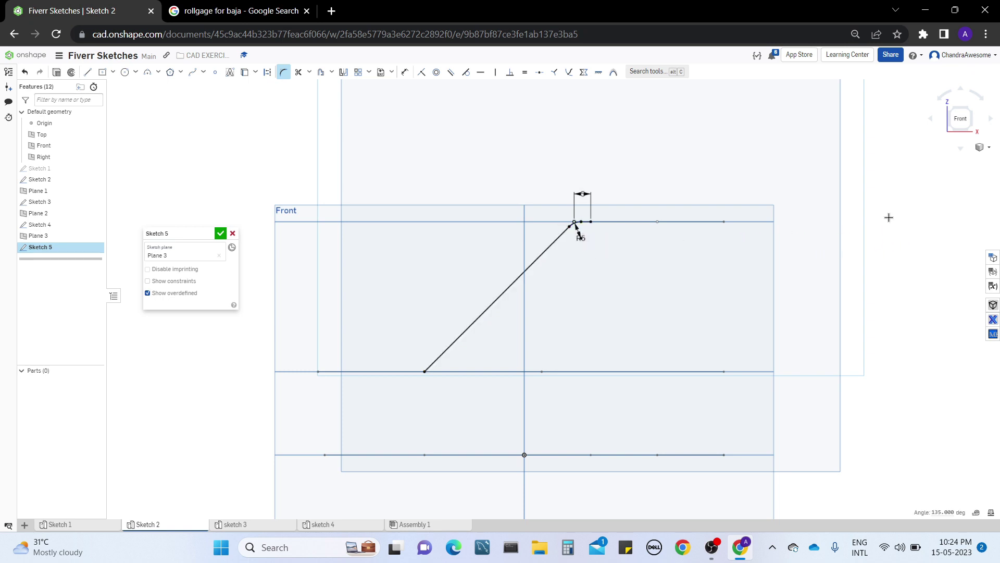
{"action": "key", "text": "Return"}
{"action": "double_click", "coordinate": [580, 238]}
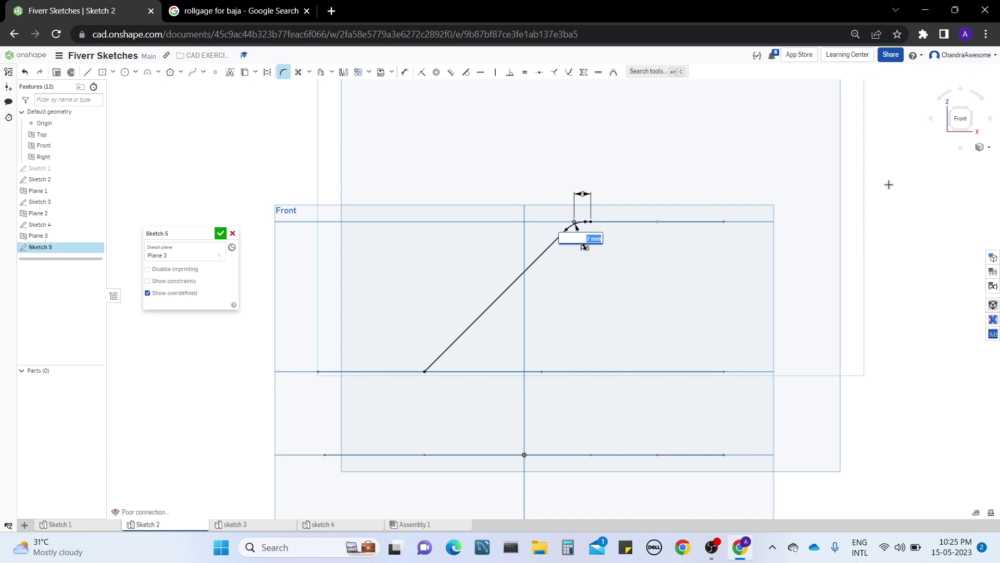
{"action": "key", "text": "Up"}
{"action": "key", "text": "Return"}
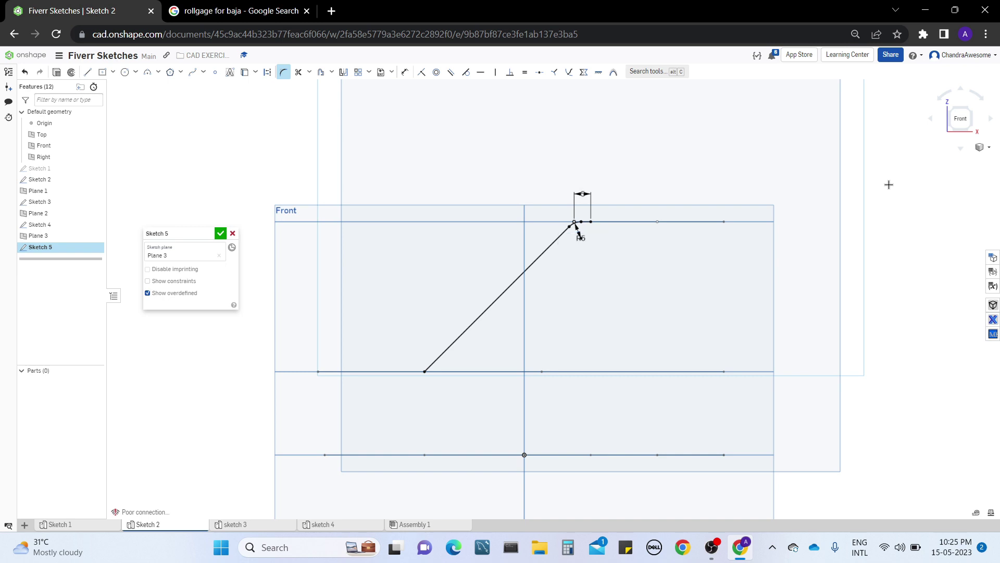
{"action": "left_click", "coordinate": [232, 235]}
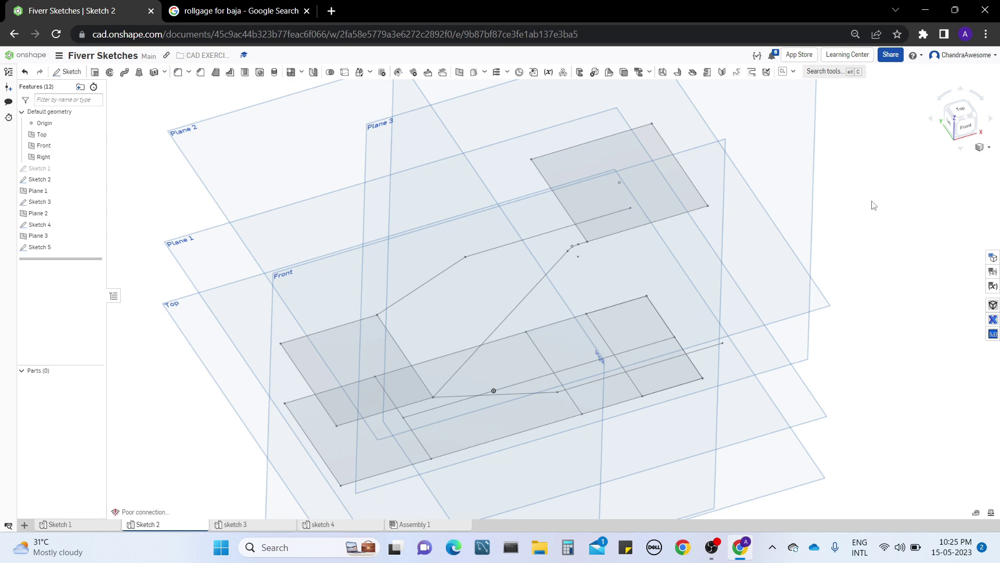
{"action": "middle_click_drag", "start_coordinate": [874, 205], "coordinate": [922, 237]}
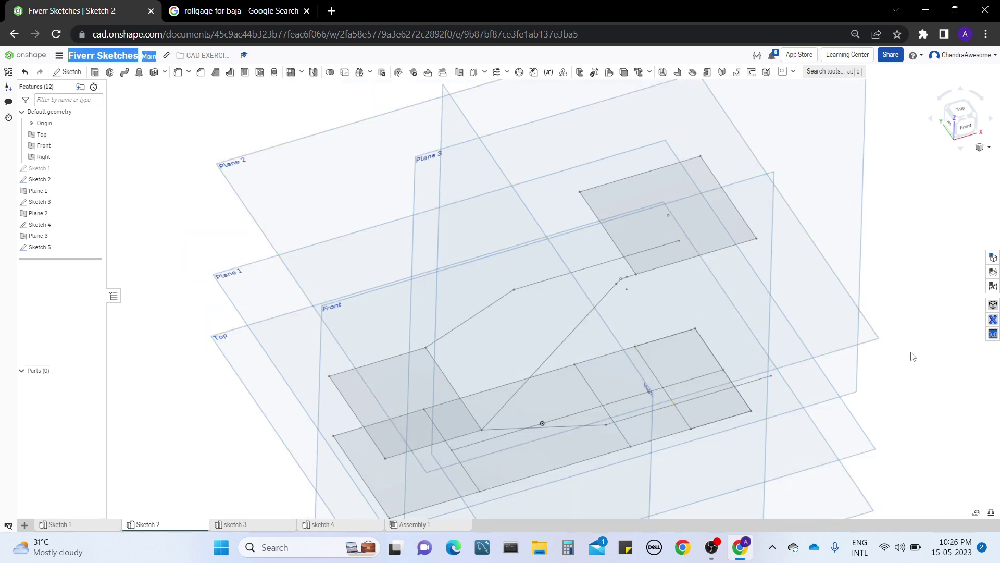
{"action": "mouse_move", "coordinate": [821, 346]}
{"action": "right_mouse_down"}
{"action": "mouse_move", "coordinate": [785, 302]}
{"action": "mouse_move", "coordinate": [795, 321]}
{"action": "right_mouse_up"}
{"action": "middle_click_drag", "start_coordinate": [297, 348], "coordinate": [367, 309]}
{"action": "right_click_drag", "start_coordinate": [366, 310], "coordinate": [539, 205]}
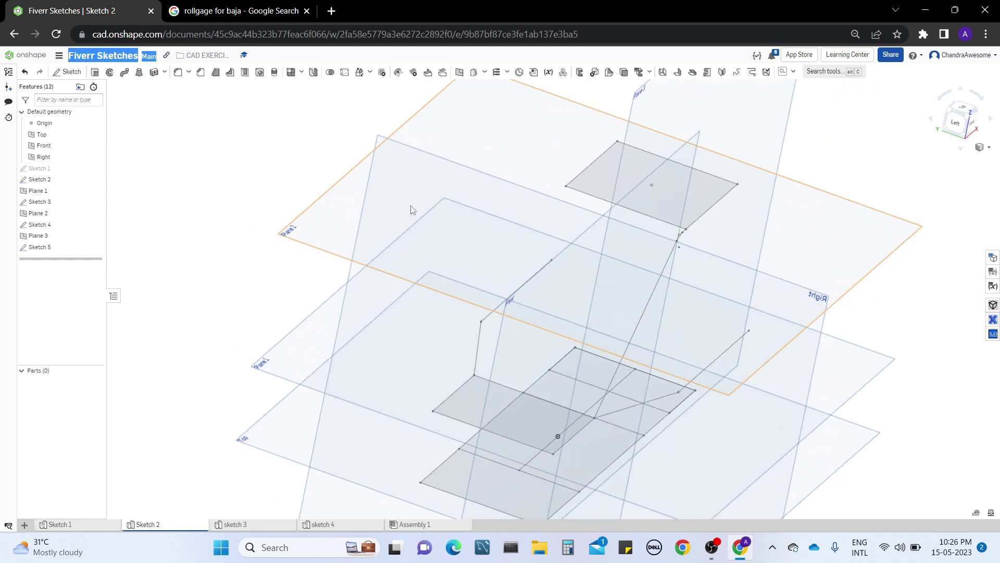
{"action": "right_click_drag", "start_coordinate": [411, 209], "coordinate": [525, 239]}
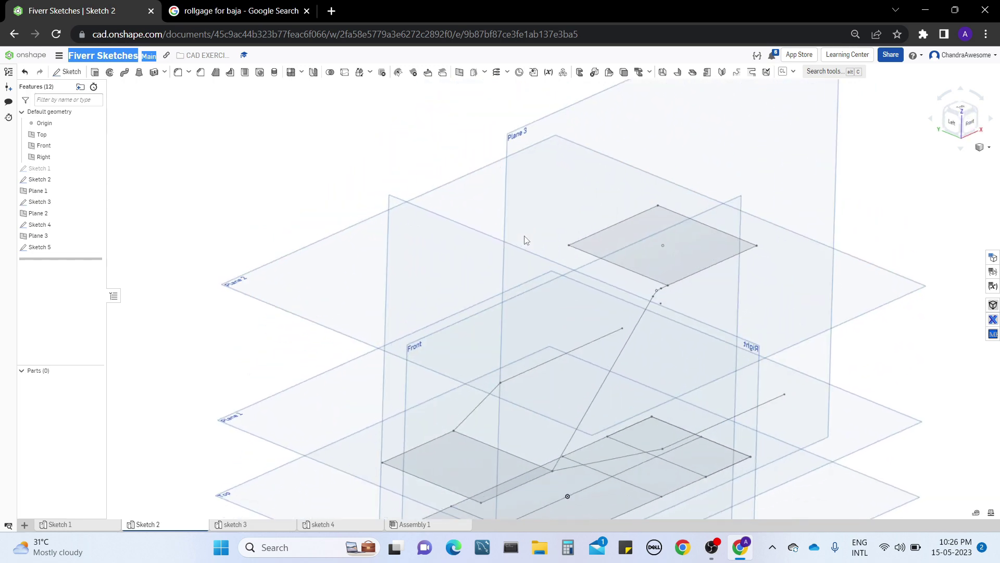
{"action": "middle_click_drag", "start_coordinate": [526, 240], "coordinate": [556, 474]}
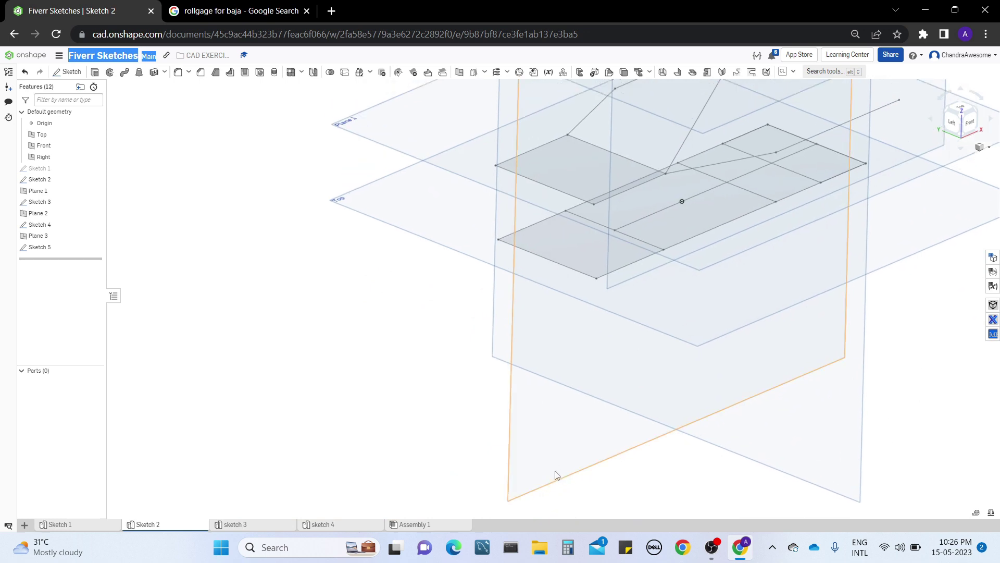
{"action": "left_click", "coordinate": [548, 464]}
- Create Plane 4 from the Front plane using Plane point through a Sketch 4 vertex
{"action": "right_click", "coordinate": [548, 465]}
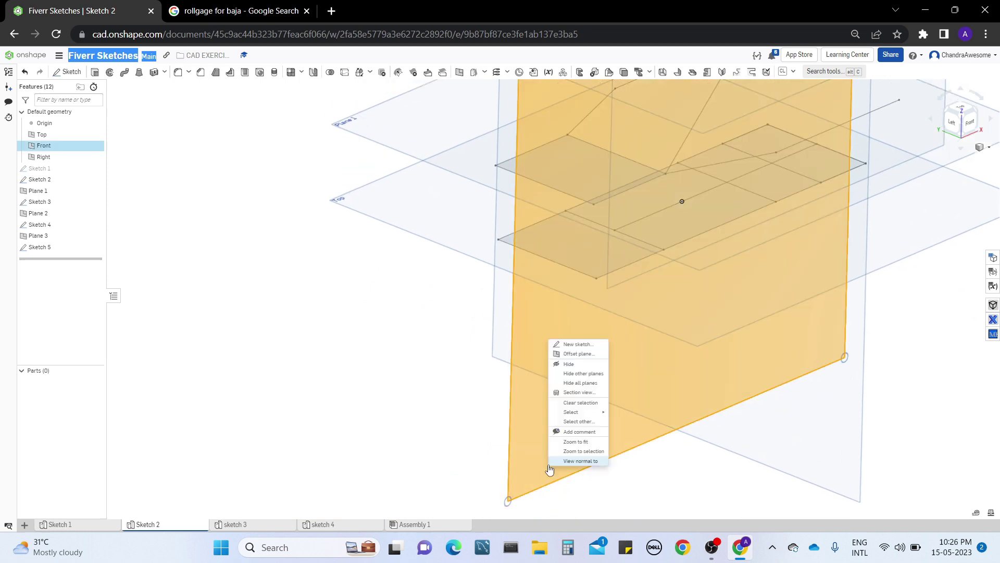
{"action": "left_click", "coordinate": [582, 355]}
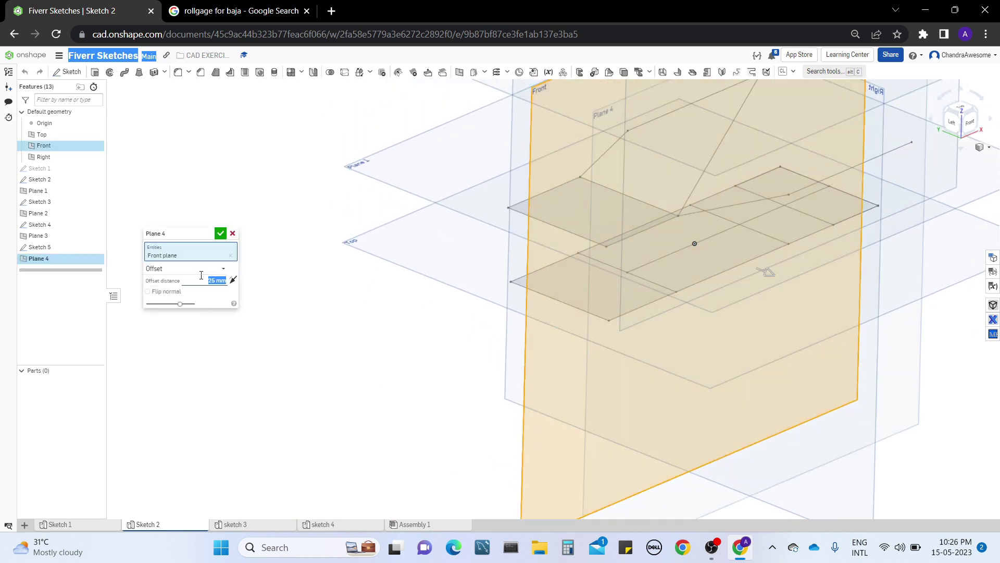
{"action": "left_click", "coordinate": [201, 276]}
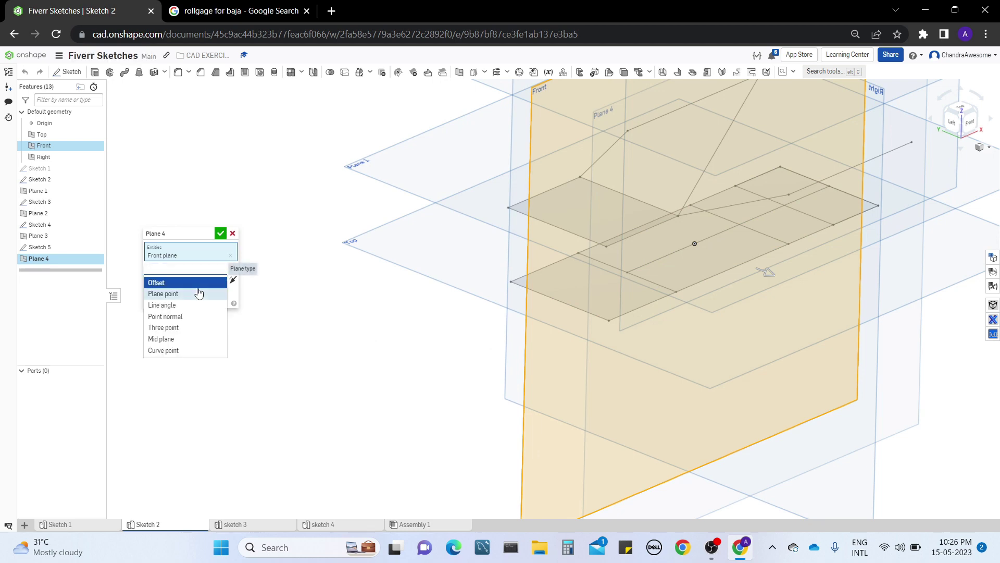
{"action": "left_click", "coordinate": [201, 290]}
{"action": "right_click_drag", "start_coordinate": [324, 363], "coordinate": [520, 317]}
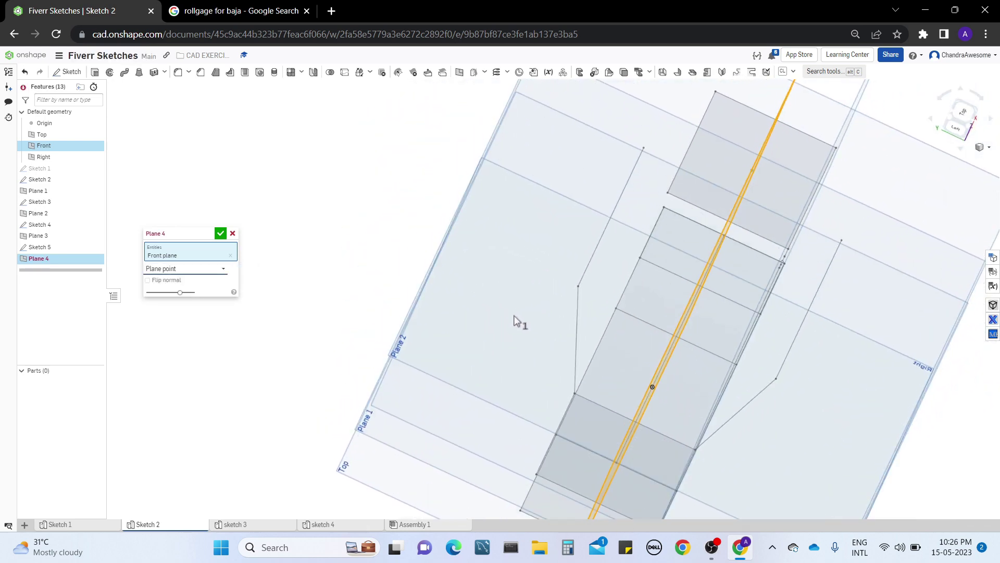
{"action": "left_click", "coordinate": [665, 193]}
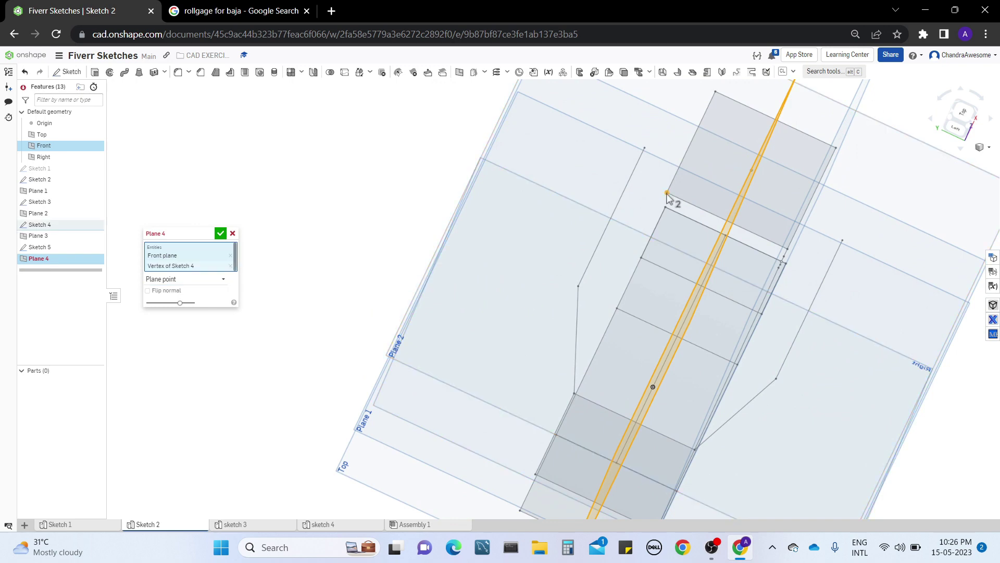
{"action": "left_click", "coordinate": [221, 233]}
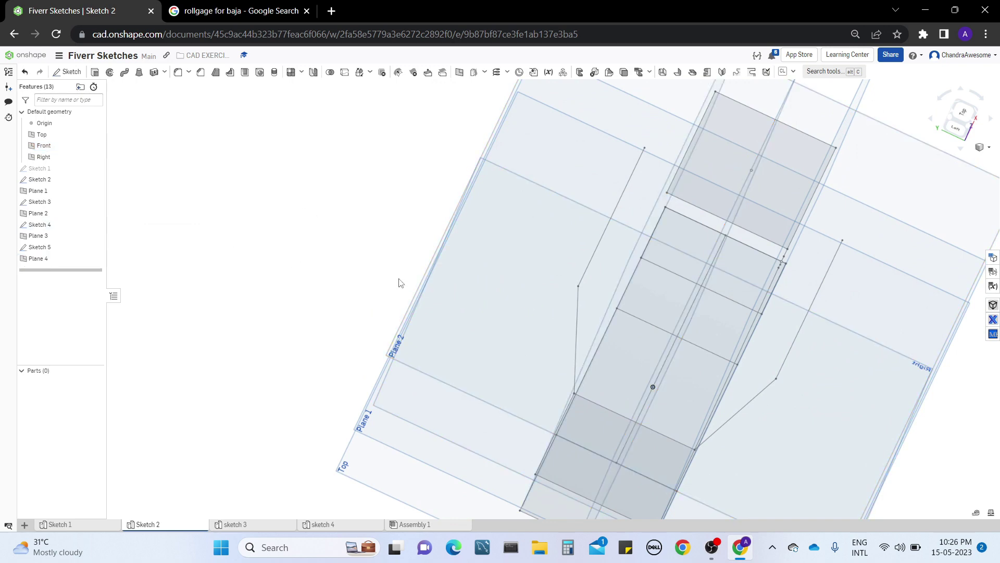
- Select Plane 4 and start a new sketch on it
{"action": "right_click_drag", "start_coordinate": [399, 281], "coordinate": [286, 204]}
{"action": "left_click", "coordinate": [383, 145]}
{"action": "left_click", "coordinate": [68, 71]}
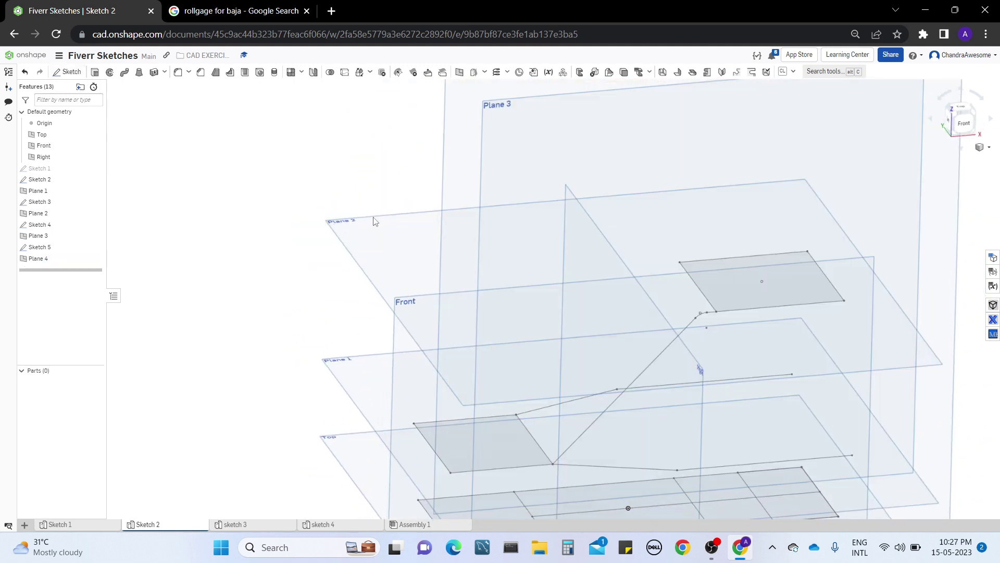
- Project the filleted diagonal edge into Sketch 6 with Use and compare both side members
{"action": "mouse_move", "coordinate": [373, 221]}
{"action": "right_mouse_down"}
{"action": "mouse_move", "coordinate": [335, 264]}
{"action": "mouse_move", "coordinate": [354, 240]}
{"action": "mouse_move", "coordinate": [393, 305]}
{"action": "mouse_move", "coordinate": [439, 317]}
{"action": "mouse_move", "coordinate": [390, 254]}
{"action": "right_mouse_up"}
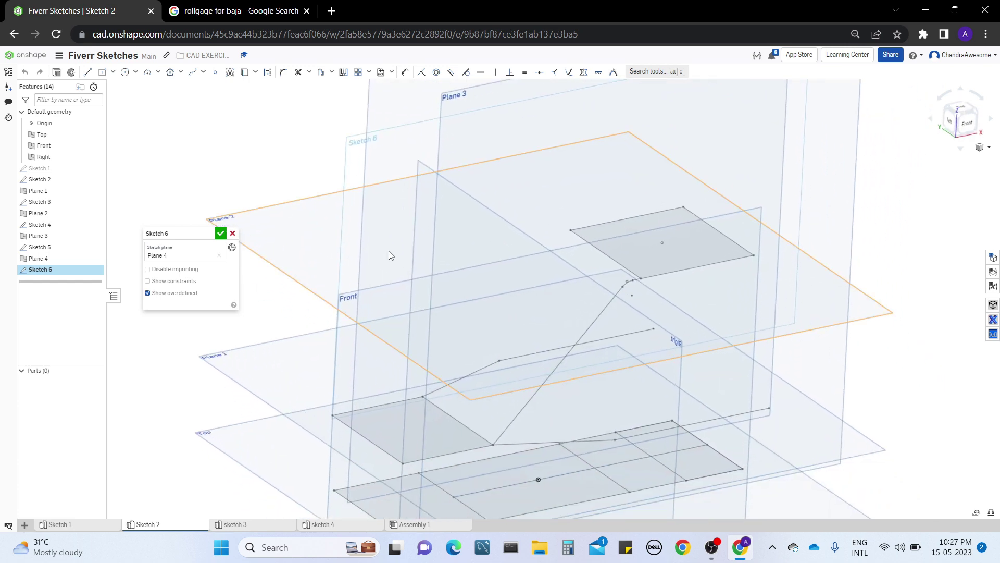
{"action": "left_click", "coordinate": [244, 72]}
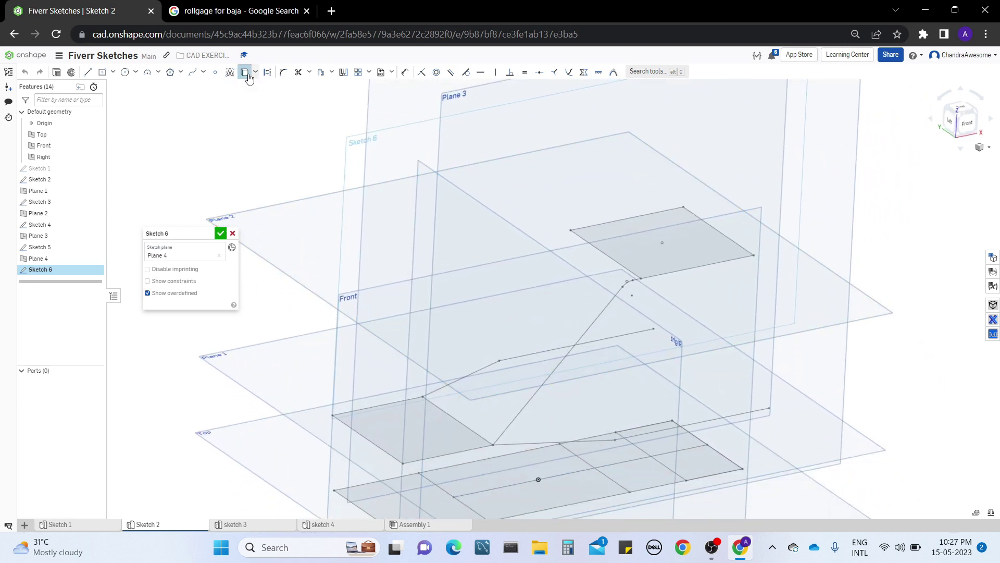
{"action": "left_click", "coordinate": [534, 393]}
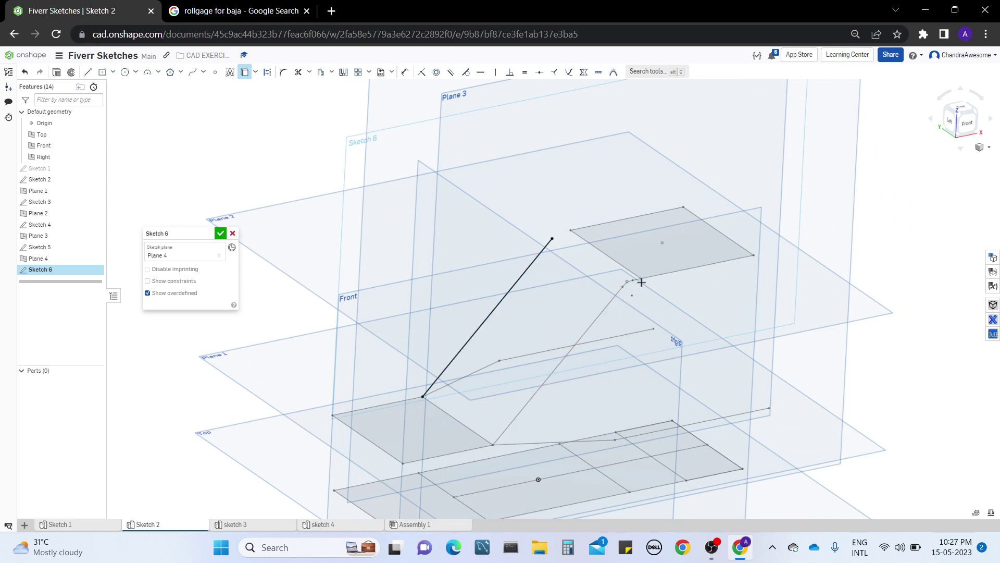
{"action": "scroll", "coordinate": [641, 282], "scroll_direction": "up", "scroll_amount": 3}
{"action": "scroll", "coordinate": [688, 274], "scroll_direction": "up", "scroll_amount": 3}
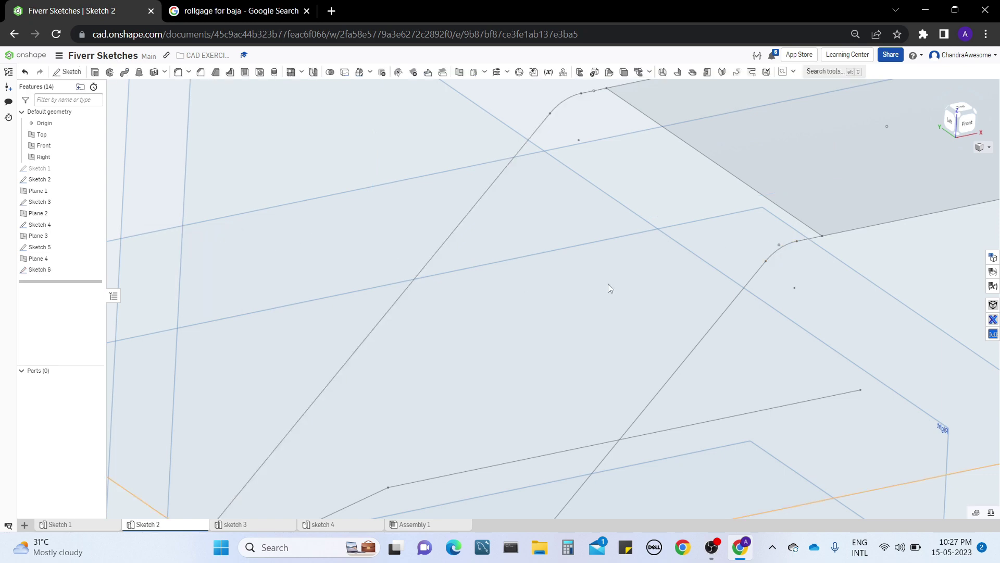
{"action": "scroll", "coordinate": [608, 284], "scroll_direction": "down", "scroll_amount": 6}
{"action": "mouse_move", "coordinate": [613, 270]}
{"action": "right_mouse_down"}
{"action": "mouse_move", "coordinate": [576, 286]}
{"action": "mouse_move", "coordinate": [635, 270]}
{"action": "mouse_move", "coordinate": [634, 303]}
{"action": "mouse_move", "coordinate": [620, 299]}
{"action": "mouse_move", "coordinate": [609, 261]}
{"action": "mouse_move", "coordinate": [609, 215]}
{"action": "mouse_move", "coordinate": [656, 230]}
{"action": "mouse_move", "coordinate": [678, 214]}
{"action": "mouse_move", "coordinate": [640, 213]}
{"action": "mouse_move", "coordinate": [623, 233]}
{"action": "right_mouse_up"}
{"action": "left_click", "coordinate": [233, 7]}
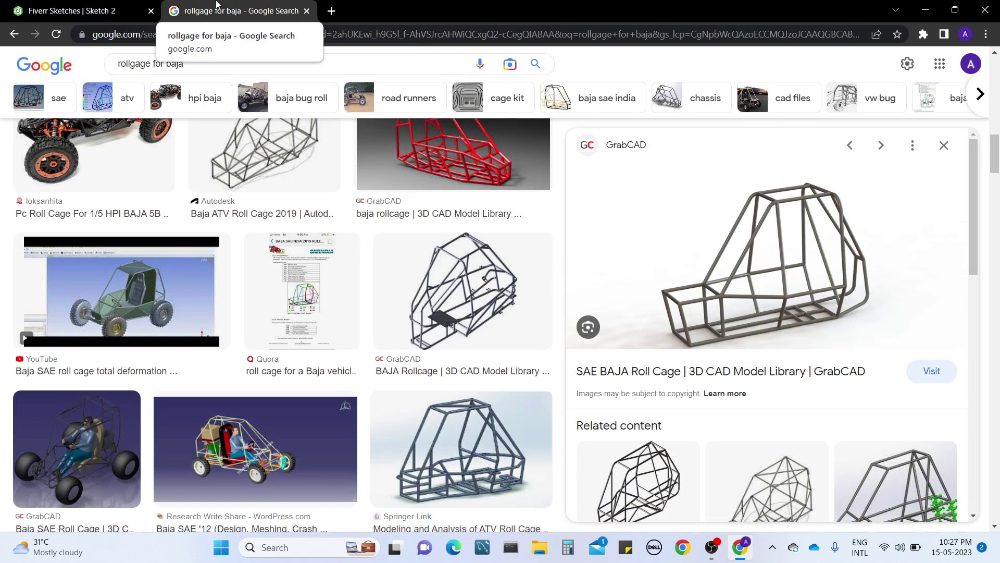
{"action": "middle_click", "coordinate": [910, 250]}
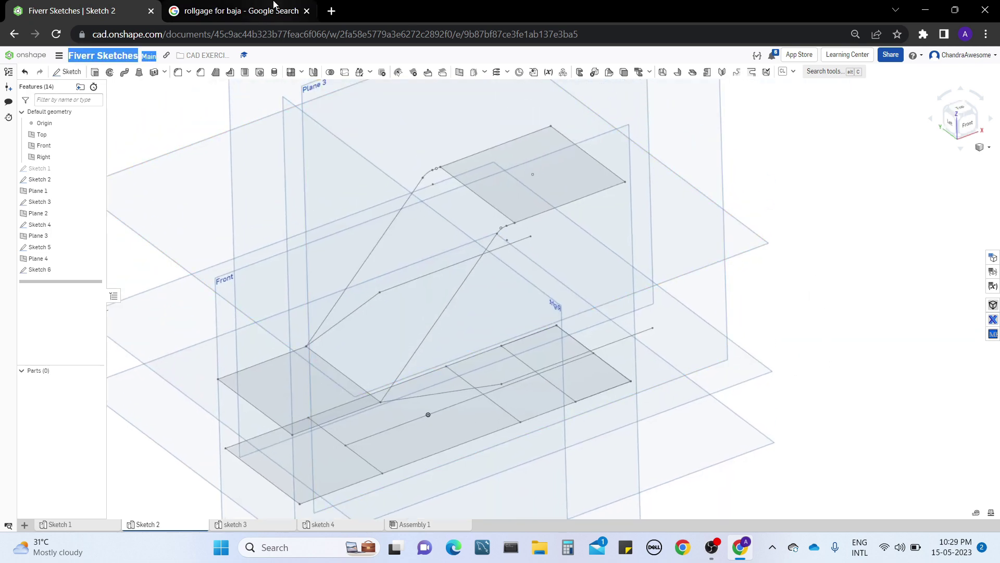
{"action": "key", "text": "ctrl+Tab"}
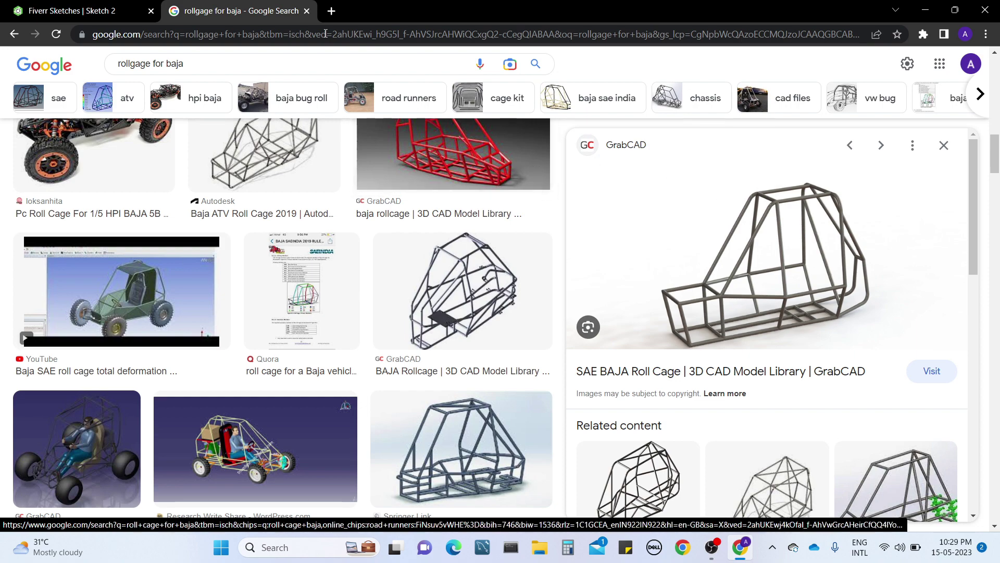
- Create Plane 5 from the Right plane using Plane point through a Sketch 4 corner
{"action": "left_click", "coordinate": [122, 5]}
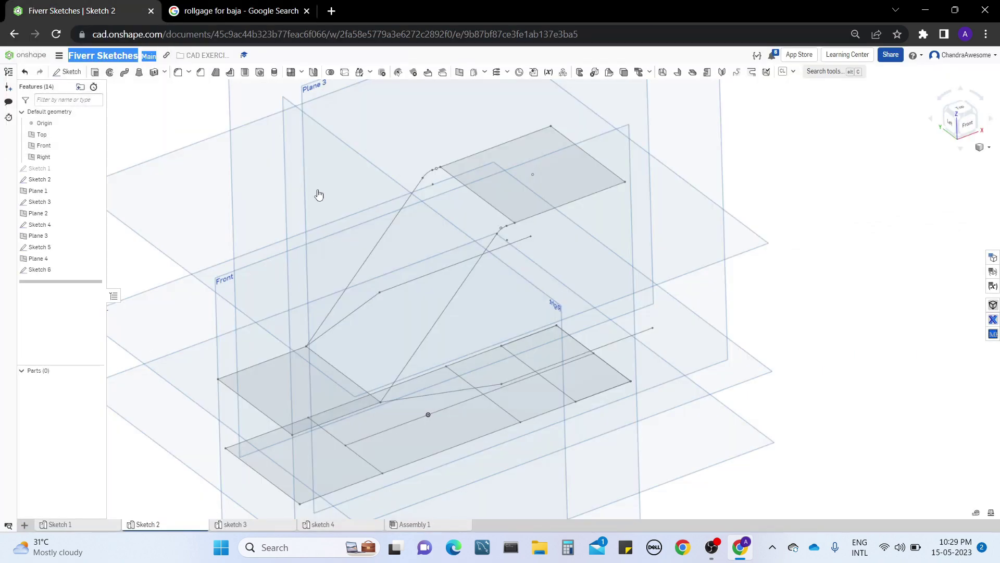
{"action": "mouse_move", "coordinate": [658, 295]}
{"action": "right_mouse_down"}
{"action": "mouse_move", "coordinate": [640, 280]}
{"action": "mouse_move", "coordinate": [654, 311]}
{"action": "mouse_move", "coordinate": [703, 333]}
{"action": "mouse_move", "coordinate": [710, 471]}
{"action": "mouse_move", "coordinate": [698, 438]}
{"action": "right_mouse_up"}
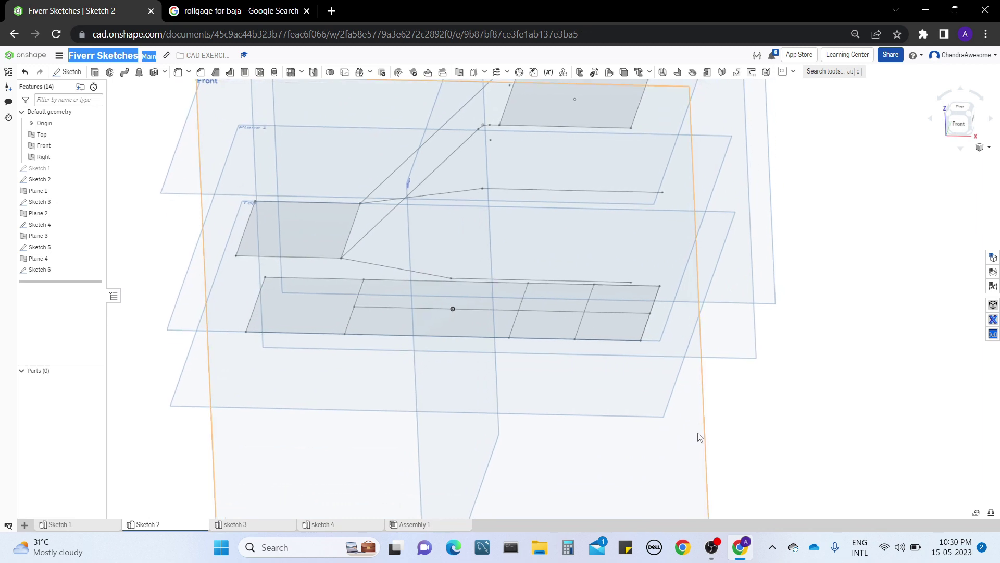
{"action": "scroll", "coordinate": [732, 346], "scroll_direction": "down", "scroll_amount": 3}
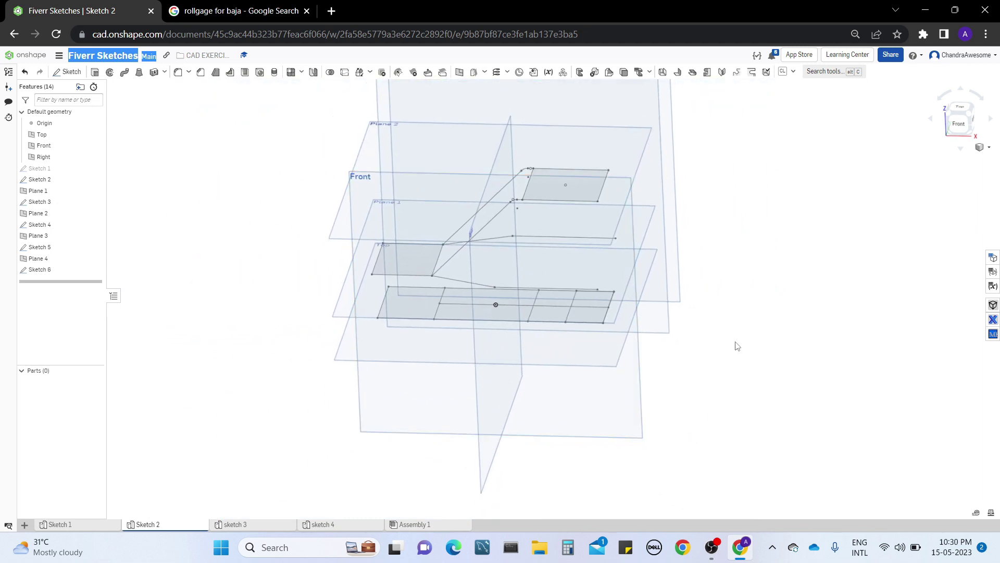
{"action": "right_click", "coordinate": [496, 461]}
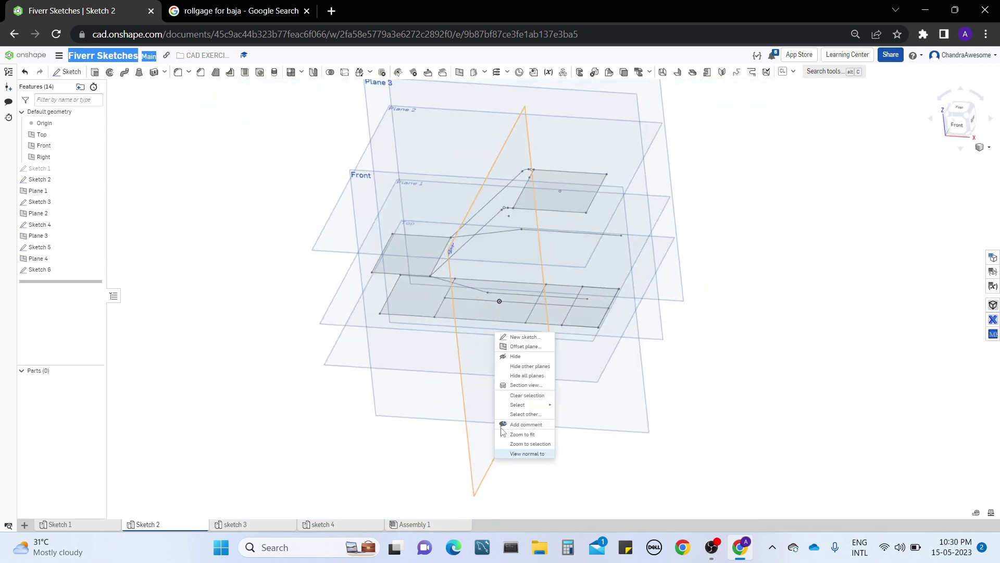
{"action": "left_click", "coordinate": [525, 346]}
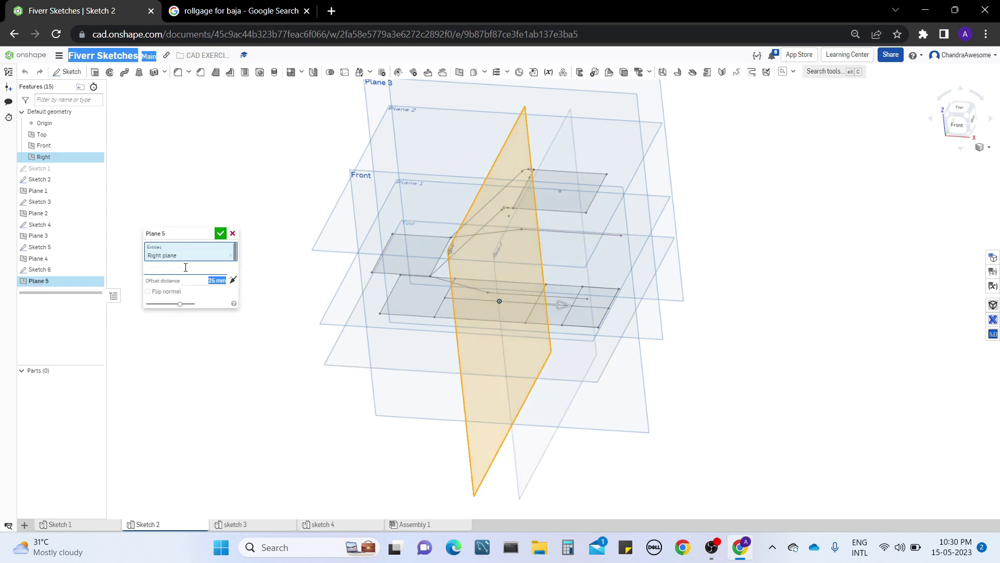
{"action": "left_click", "coordinate": [186, 268]}
{"action": "left_click", "coordinate": [168, 292]}
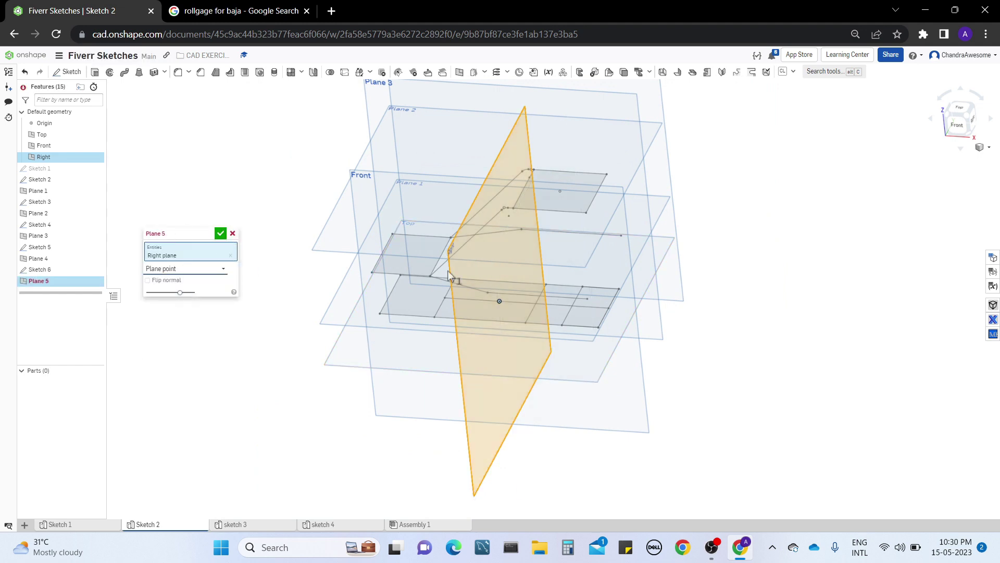
{"action": "left_click", "coordinate": [587, 213]}
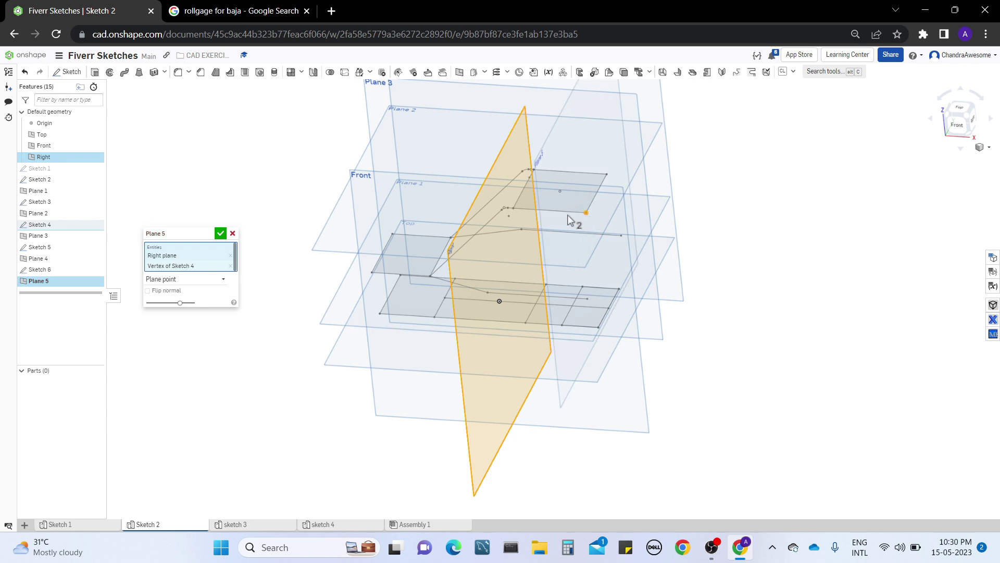
{"action": "left_click", "coordinate": [220, 233]}
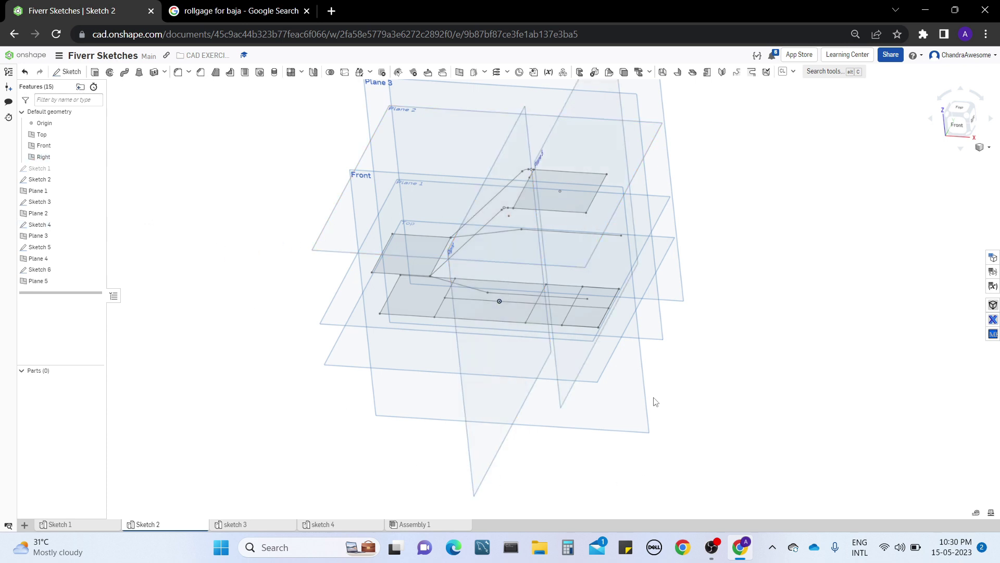
- Select Plane 5 and view it straight from the right, zoomed and centred
{"action": "right_click_drag", "start_coordinate": [693, 330], "coordinate": [551, 424]}
{"action": "left_click", "coordinate": [537, 444]}
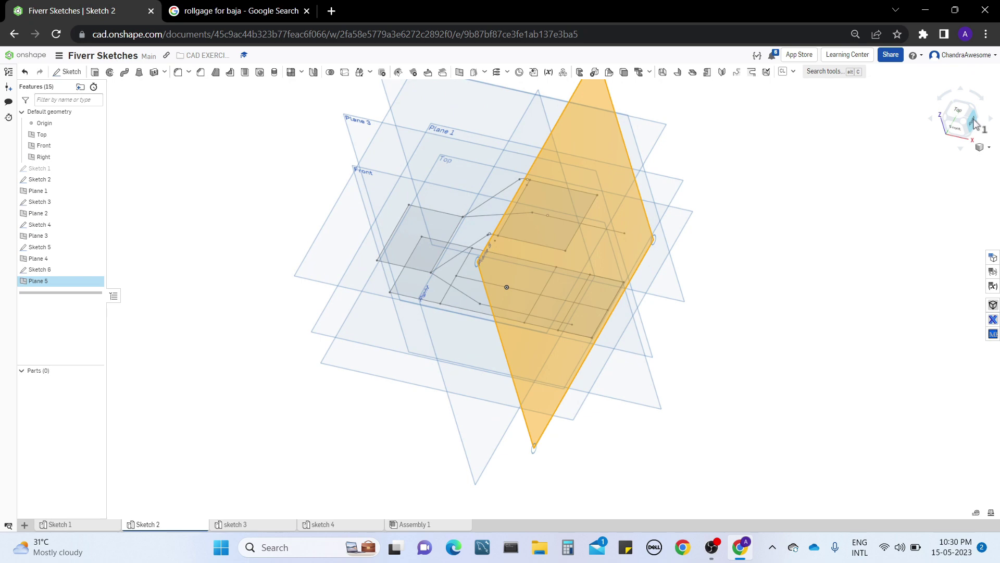
{"action": "left_click", "coordinate": [974, 123]}
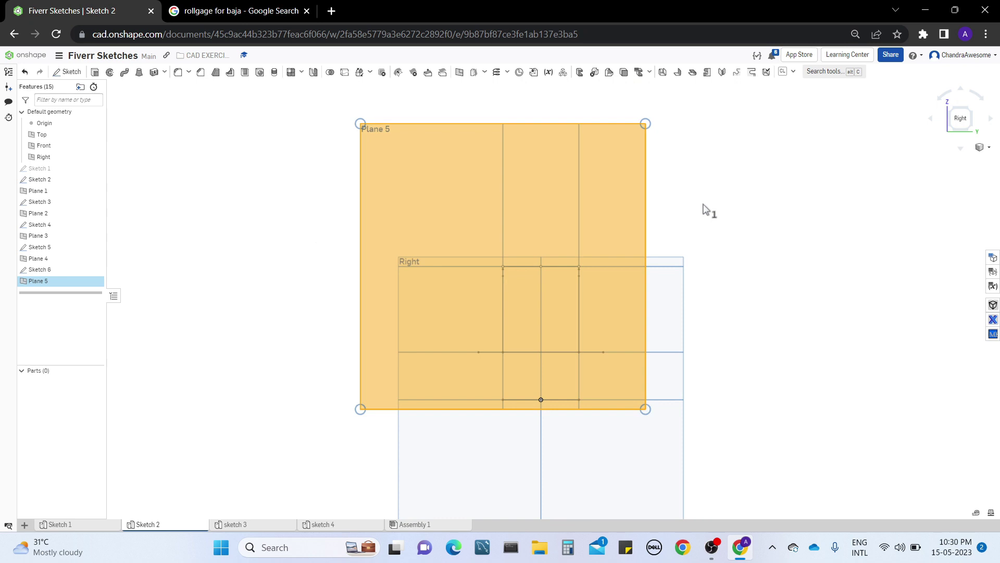
{"action": "scroll", "coordinate": [714, 210], "scroll_direction": "up", "scroll_amount": 4}
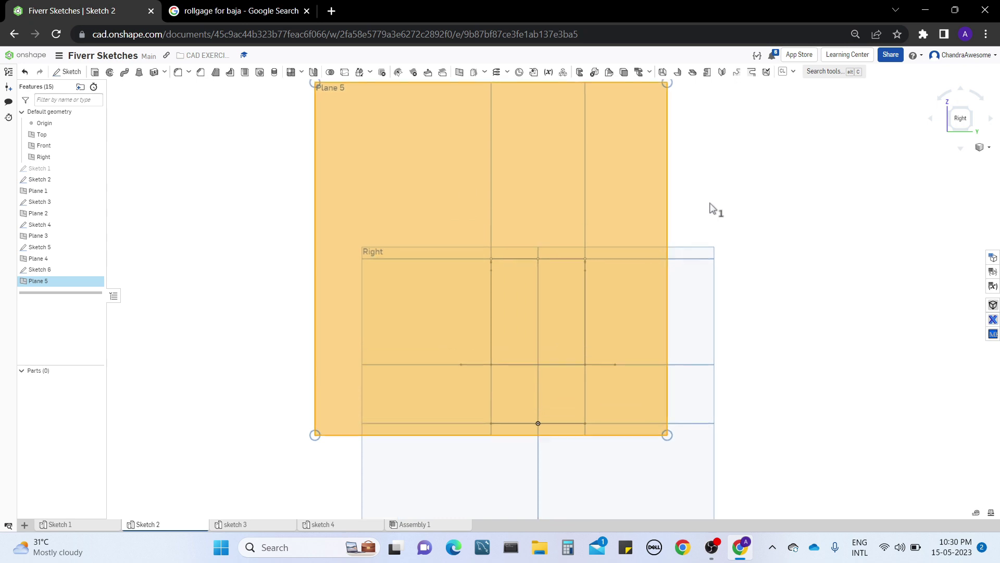
{"action": "middle_click_drag", "start_coordinate": [774, 319], "coordinate": [775, 353]}
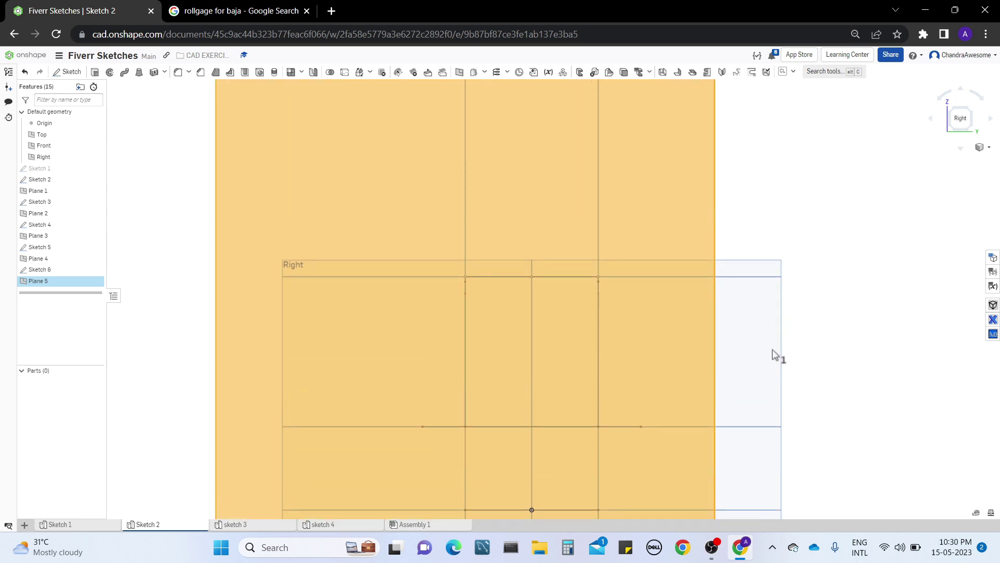
- Start a sketch on Plane 5, compare against the reference images, and view it from the Right
{"action": "left_click", "coordinate": [68, 71]}
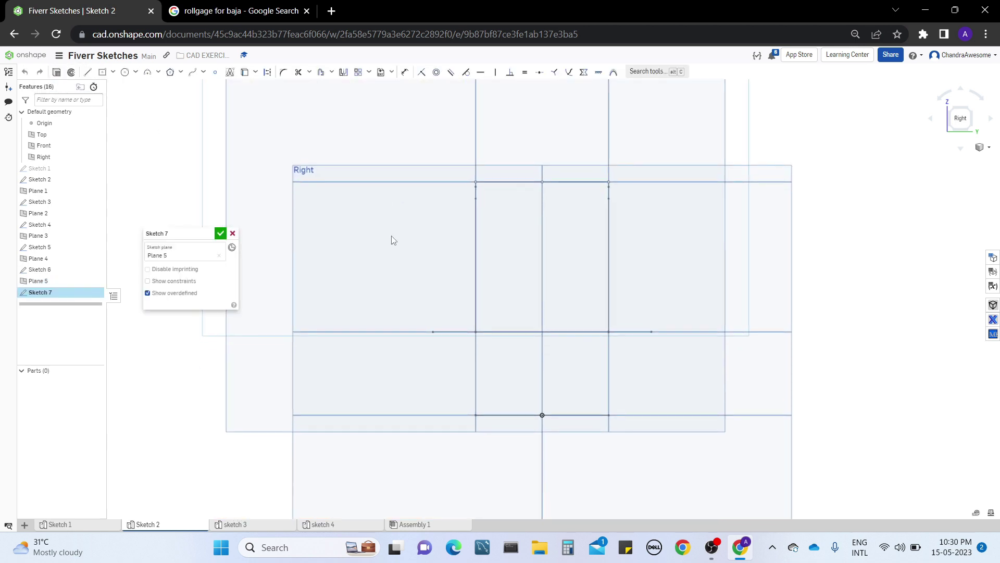
{"action": "key", "text": "shift+7"}
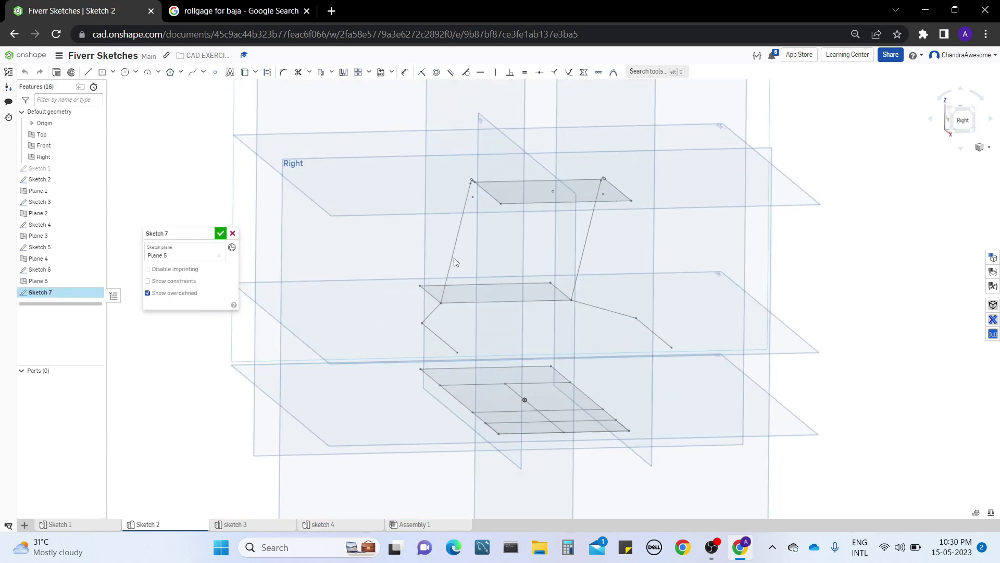
{"action": "left_click", "coordinate": [232, 11]}
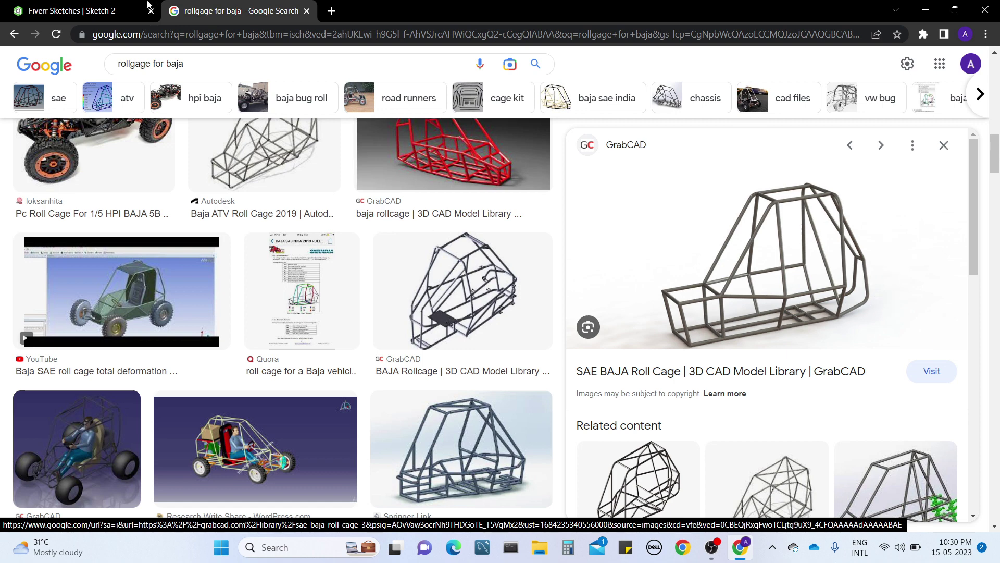
{"action": "left_click", "coordinate": [77, 4]}
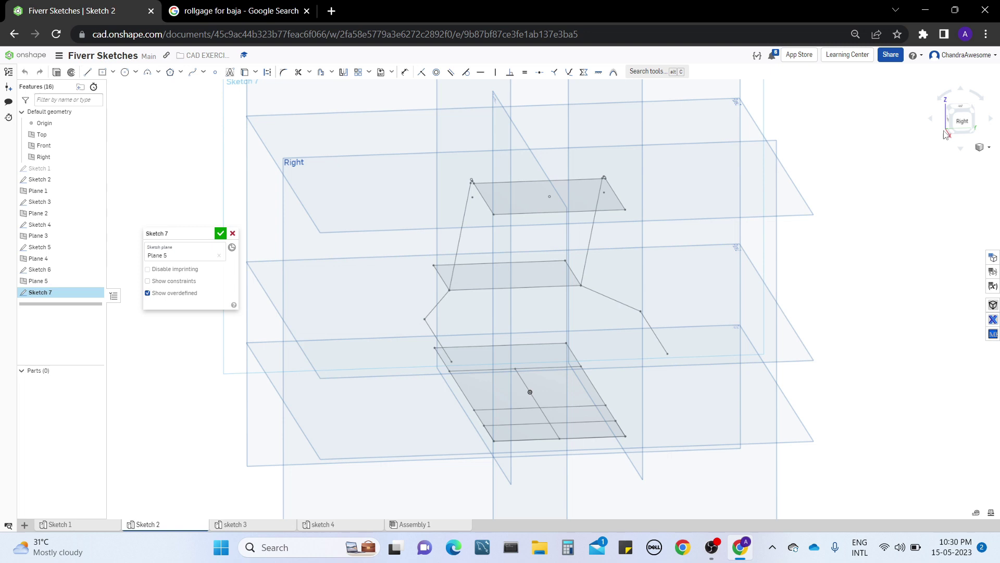
{"action": "left_click", "coordinate": [957, 123]}
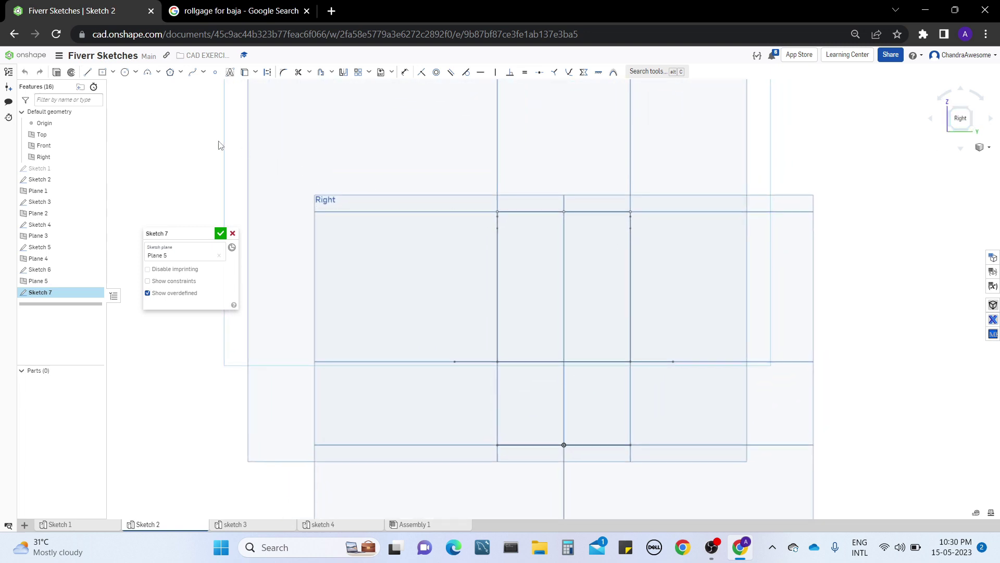
- Draw a corner rectangle in Sketch 7 from the upper sketch line down to the base line
{"action": "left_click", "coordinate": [114, 72]}
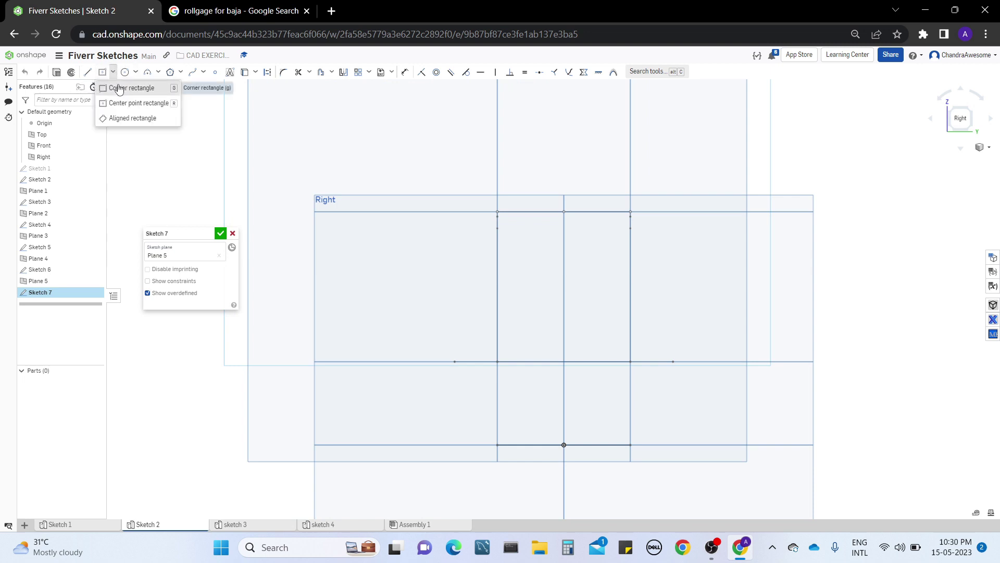
{"action": "left_click", "coordinate": [119, 89]}
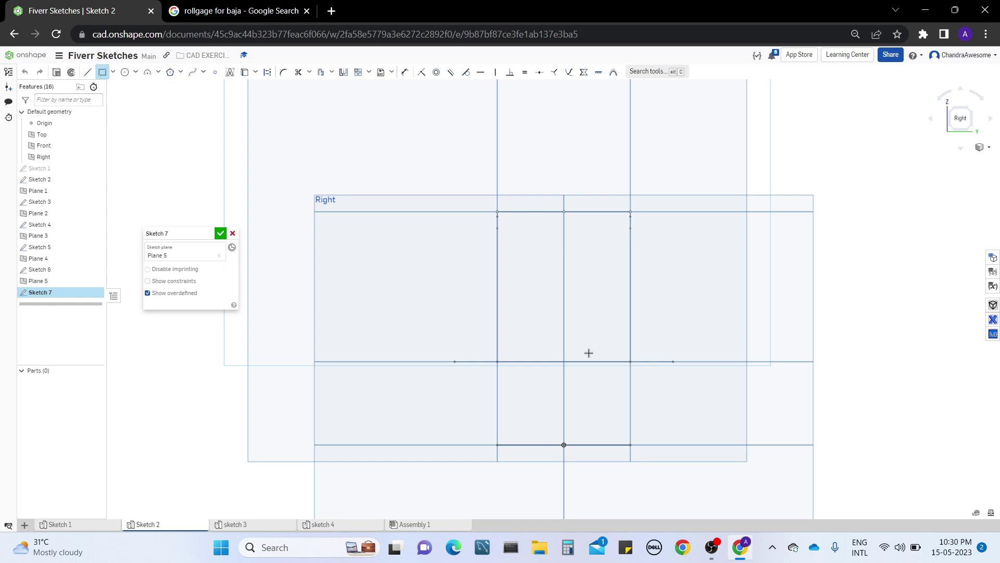
{"action": "left_click", "coordinate": [455, 212]}
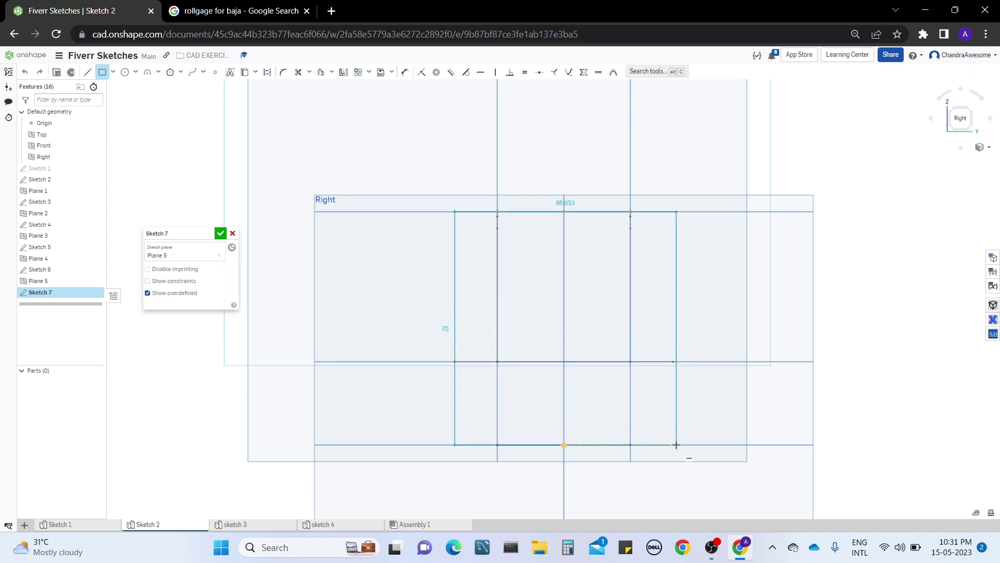
{"action": "left_click", "coordinate": [673, 444]}
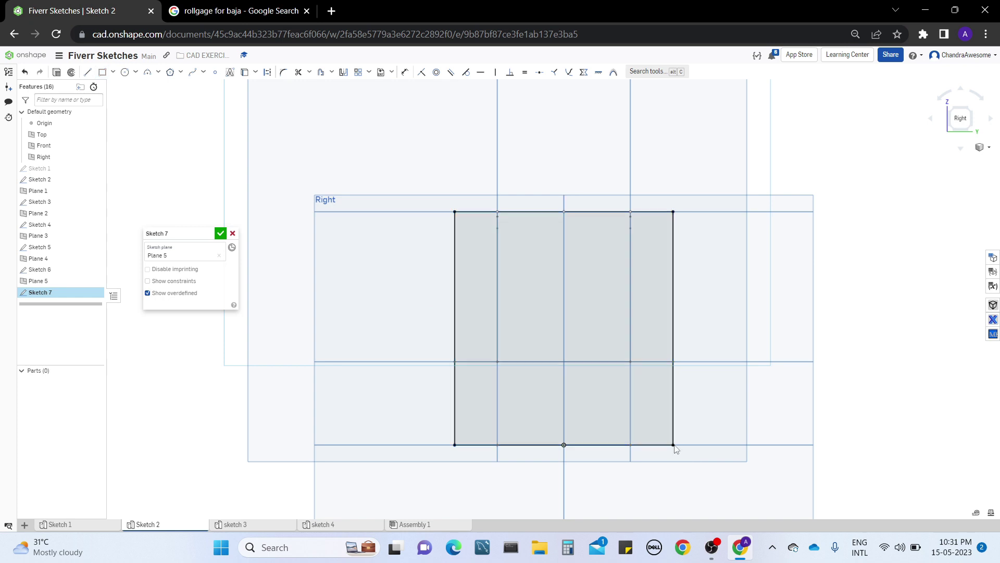
{"action": "mouse_move", "coordinate": [676, 449]}
{"action": "right_mouse_down"}
{"action": "mouse_move", "coordinate": [735, 303]}
{"action": "mouse_move", "coordinate": [781, 438]}
{"action": "right_mouse_up"}
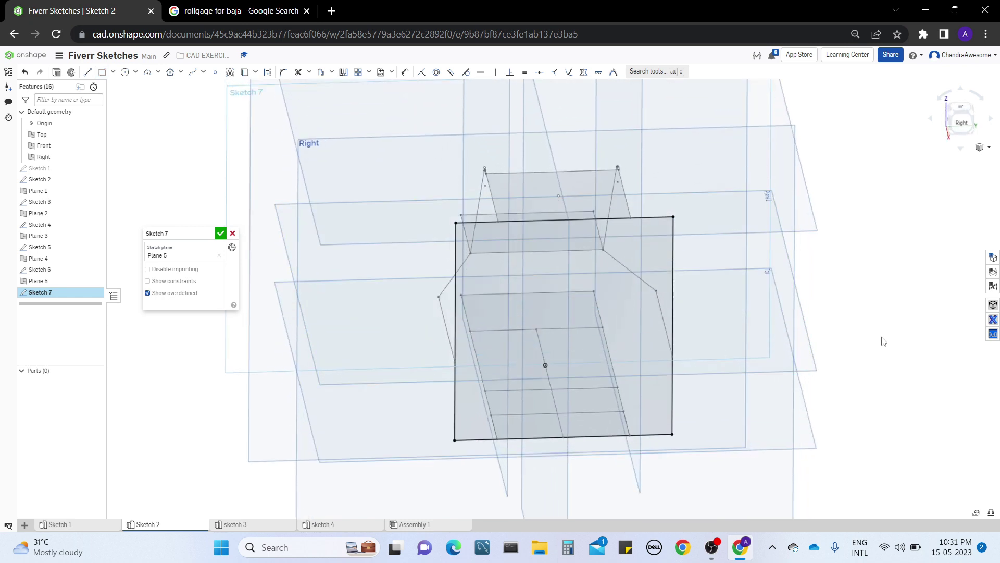
{"action": "mouse_move", "coordinate": [885, 341]}
{"action": "right_mouse_down"}
{"action": "mouse_move", "coordinate": [849, 315]}
{"action": "mouse_move", "coordinate": [838, 328]}
{"action": "right_mouse_up"}
{"action": "mouse_move", "coordinate": [361, 284]}
{"action": "right_mouse_down"}
{"action": "mouse_move", "coordinate": [342, 276]}
{"action": "mouse_move", "coordinate": [340, 246]}
{"action": "right_mouse_up"}
- Fillet the rectangle's top-left corner, ending with a radius of 14
{"action": "left_click", "coordinate": [284, 72]}
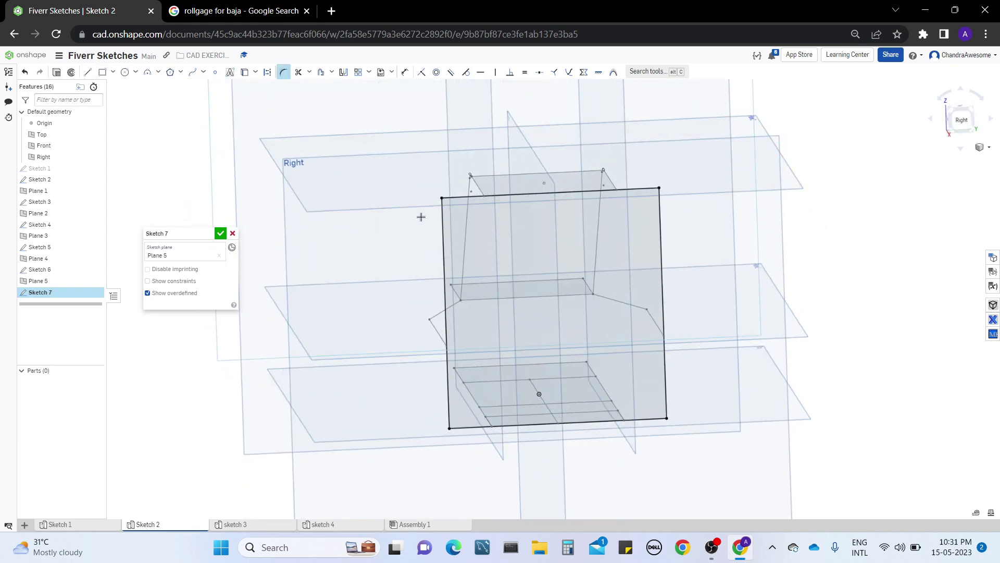
{"action": "left_click", "coordinate": [442, 200]}
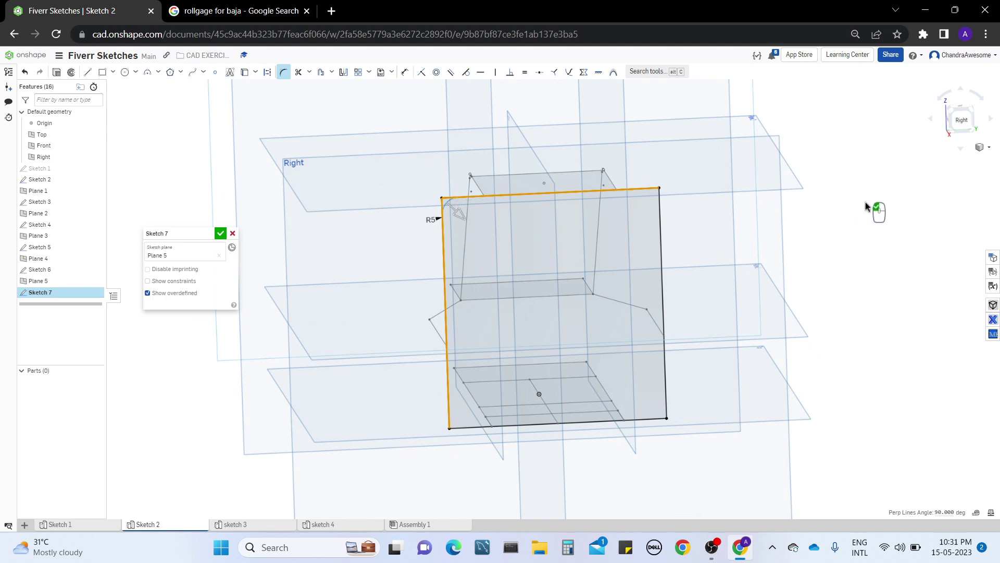
{"action": "left_click", "coordinate": [251, 6]}
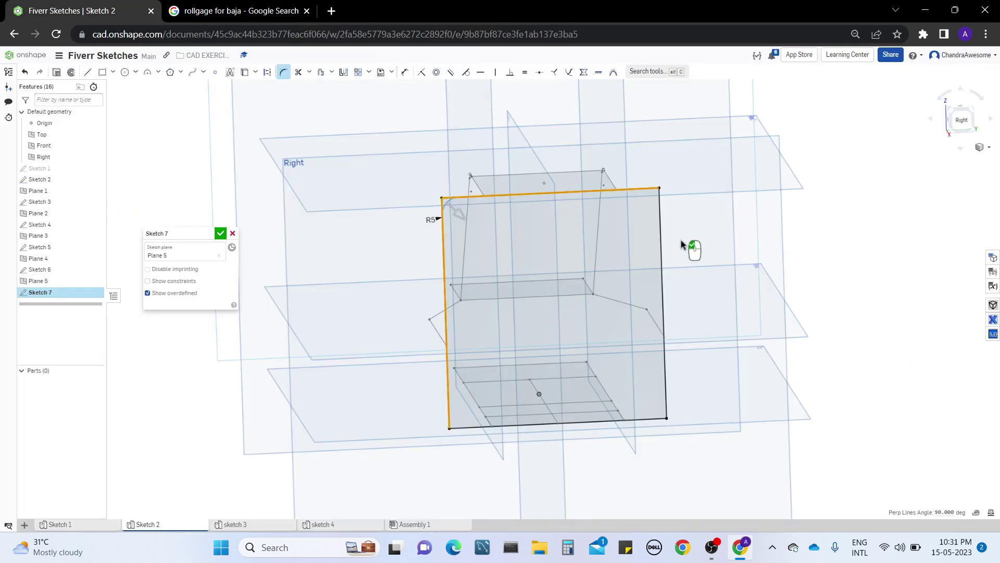
{"action": "left_click", "coordinate": [83, 9]}
{"action": "left_click_drag", "start_coordinate": [469, 229], "coordinate": [469, 229]}
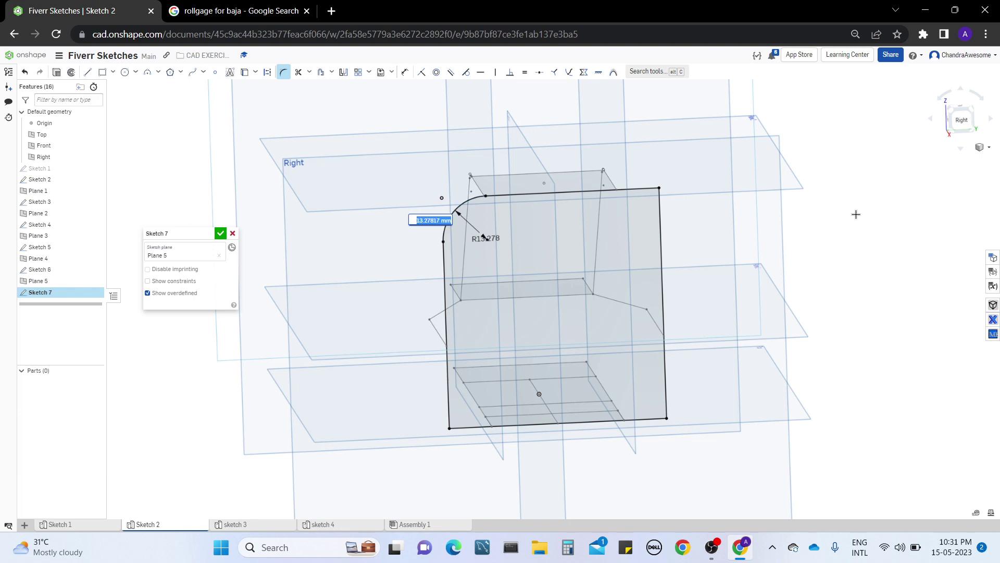
{"action": "type", "text": "5"}
{"action": "key", "text": "Return"}
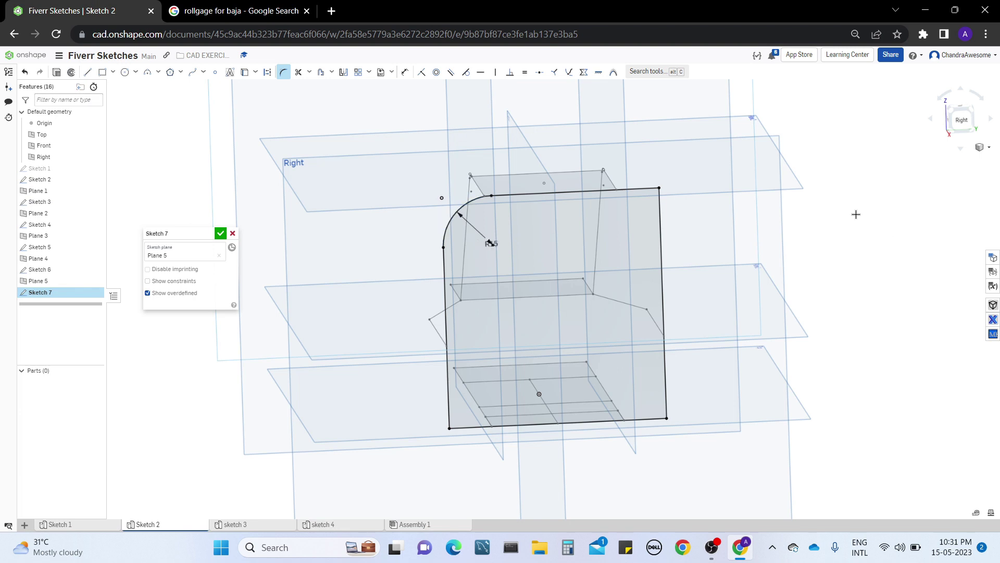
{"action": "right_click_drag", "start_coordinate": [856, 214], "coordinate": [784, 253]}
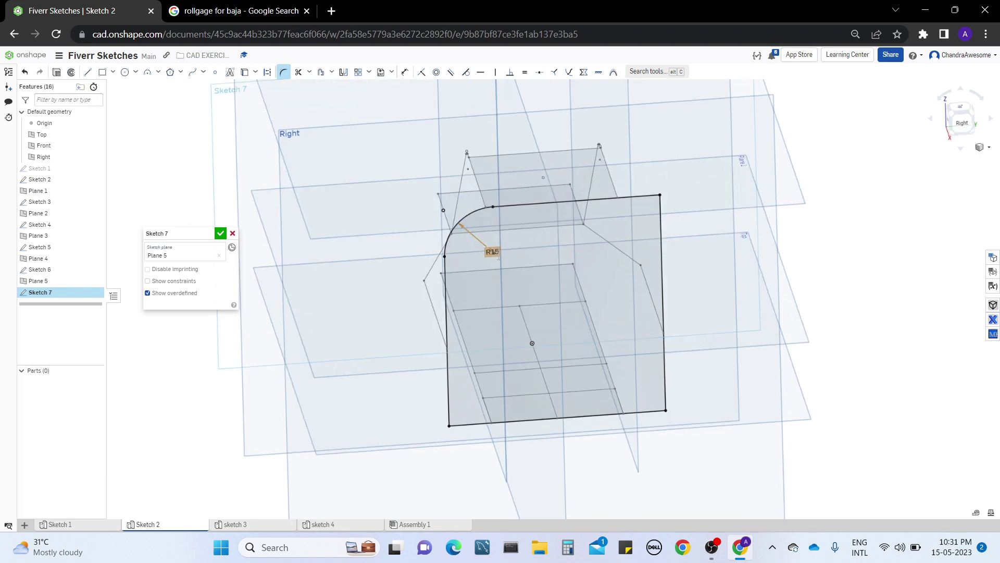
{"action": "double_click", "coordinate": [492, 253]}
{"action": "type", "text": "14"}
{"action": "key", "text": "Return"}
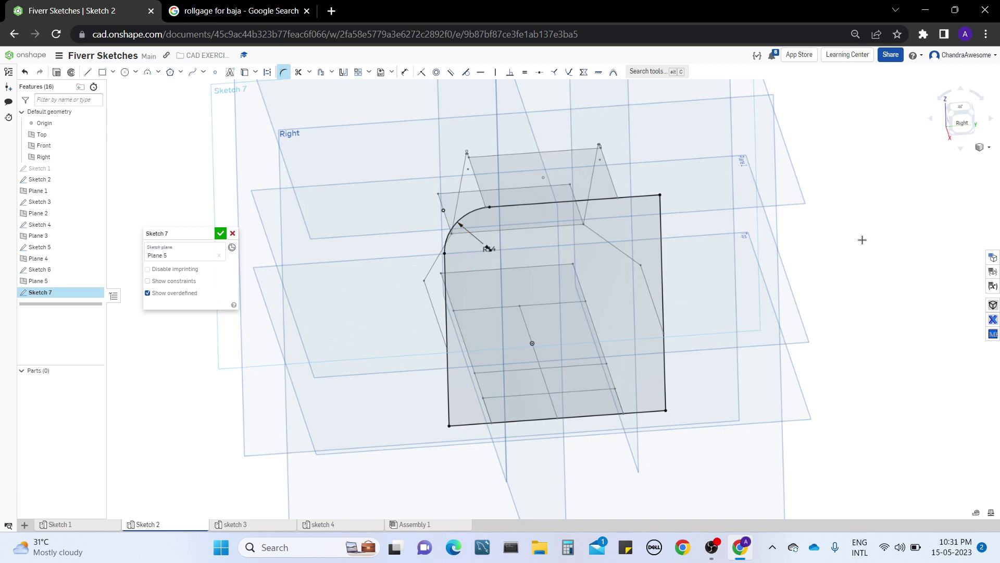
{"action": "double_click", "coordinate": [489, 250]}
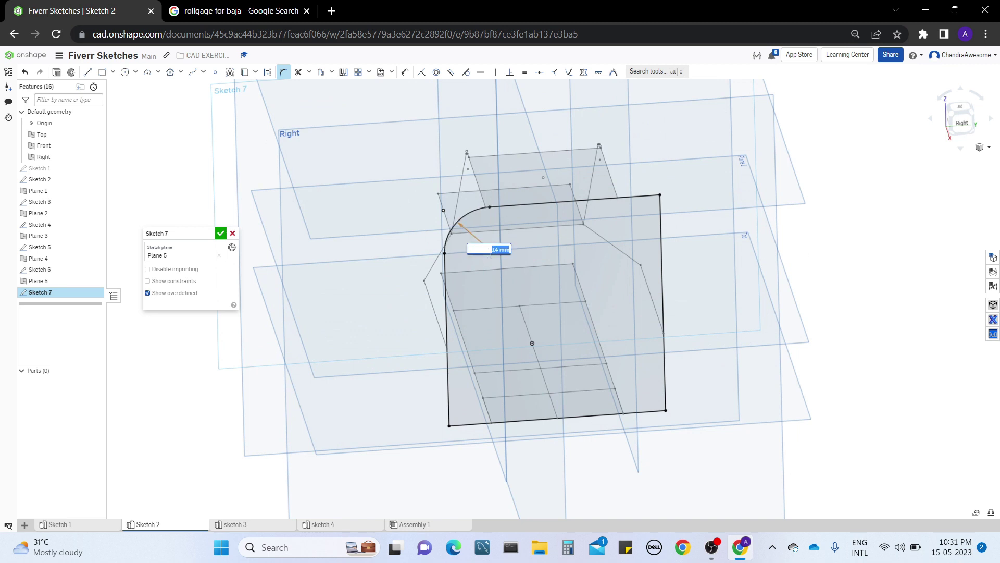
{"action": "key", "text": "Return"}
- Fillet the rectangle's top-right corner as well
{"action": "right_click_drag", "start_coordinate": [521, 260], "coordinate": [636, 213]}
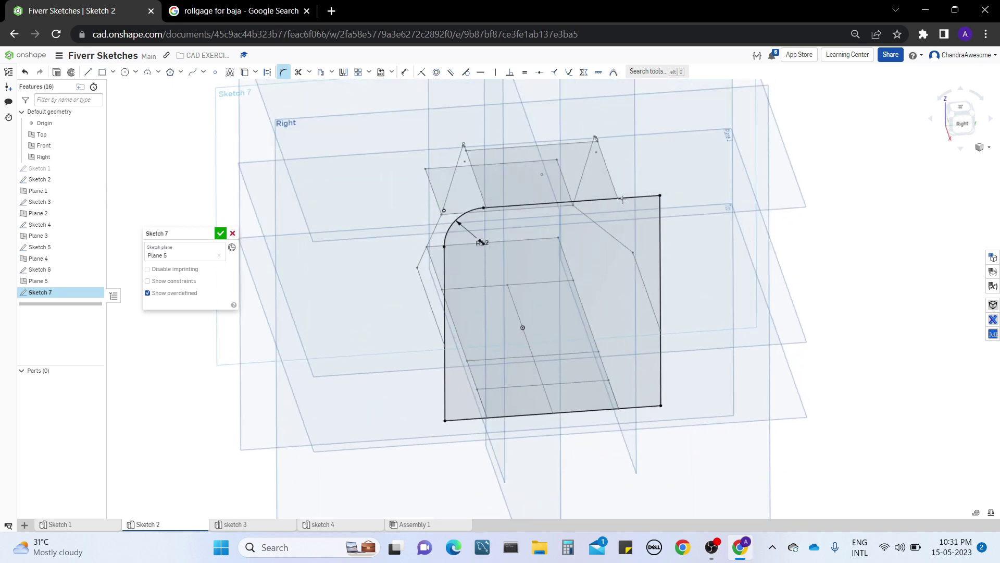
{"action": "left_click", "coordinate": [657, 211]}
{"action": "key", "text": "Escape"}
{"action": "left_click", "coordinate": [90, 74]}
{"action": "left_click", "coordinate": [962, 123]}
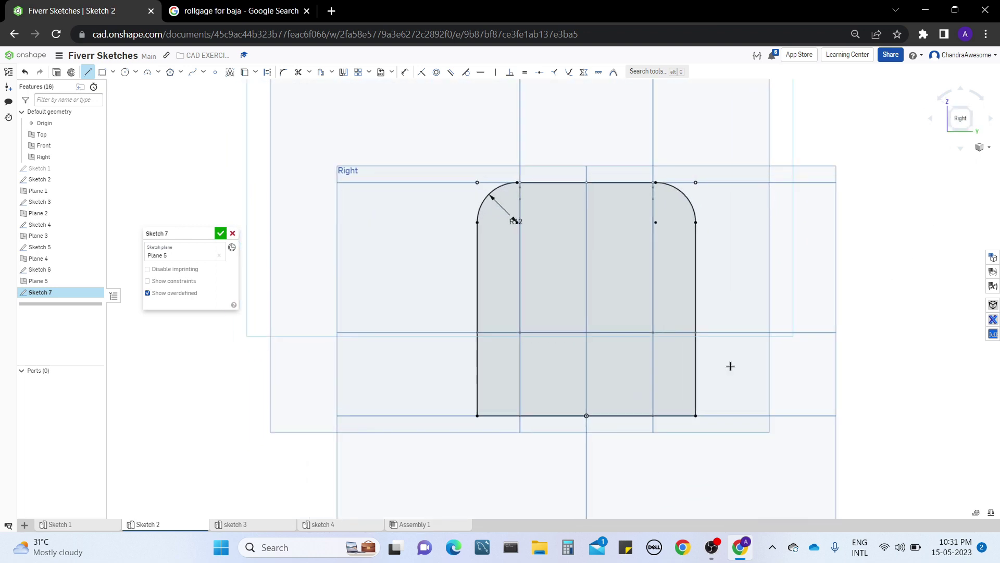
- Draw two angled lines cutting across the rectangle's lower-left and lower-right corners
{"action": "scroll", "coordinate": [553, 299], "scroll_direction": "up", "scroll_amount": 3}
{"action": "left_click", "coordinate": [421, 358]}
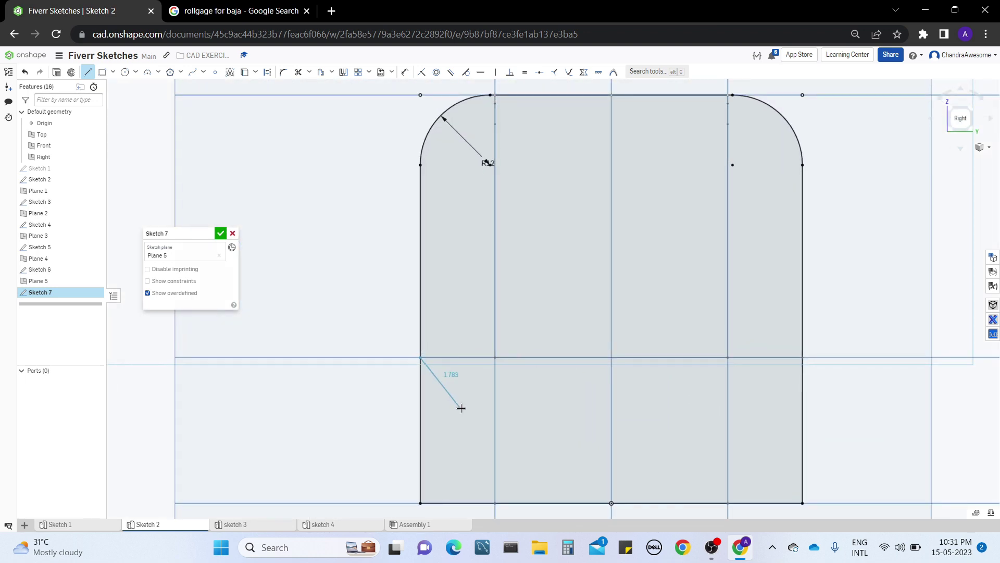
{"action": "mouse_move", "coordinate": [460, 406]}
{"action": "right_mouse_down"}
{"action": "mouse_move", "coordinate": [467, 342]}
{"action": "mouse_move", "coordinate": [471, 352]}
{"action": "right_mouse_up"}
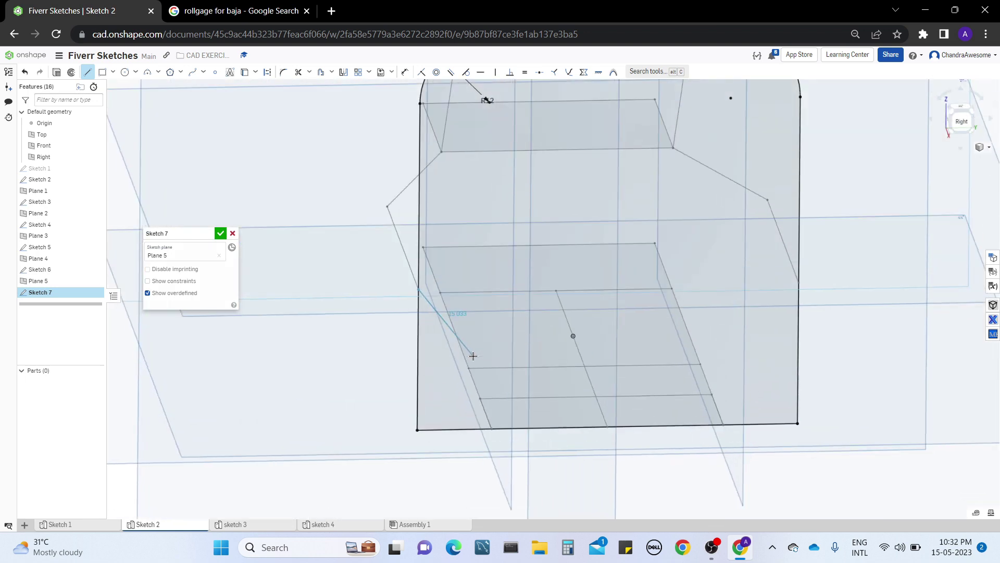
{"action": "left_click", "coordinate": [491, 429]}
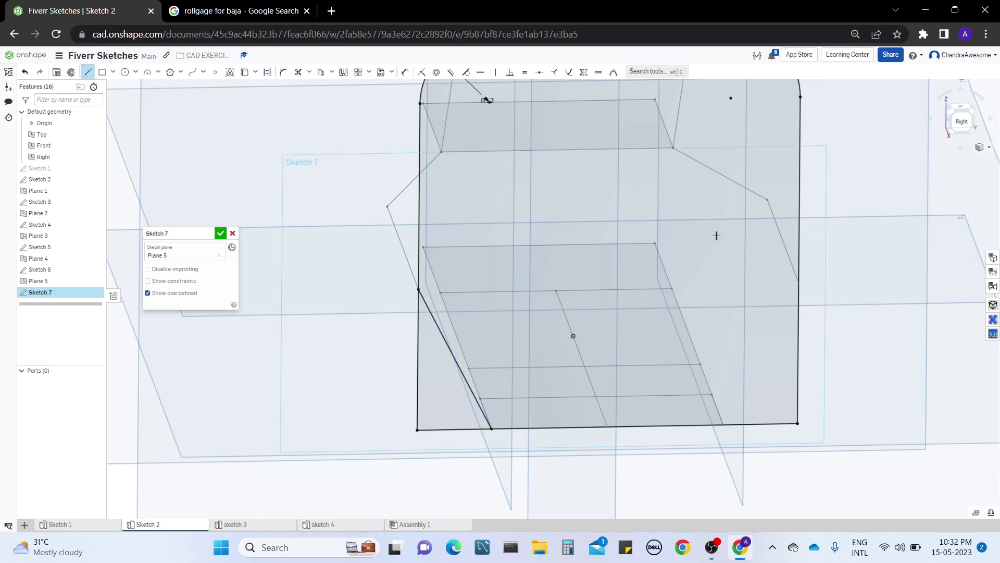
{"action": "left_click", "coordinate": [800, 283]}
{"action": "left_click", "coordinate": [724, 425]}
{"action": "key", "text": "Escape"}
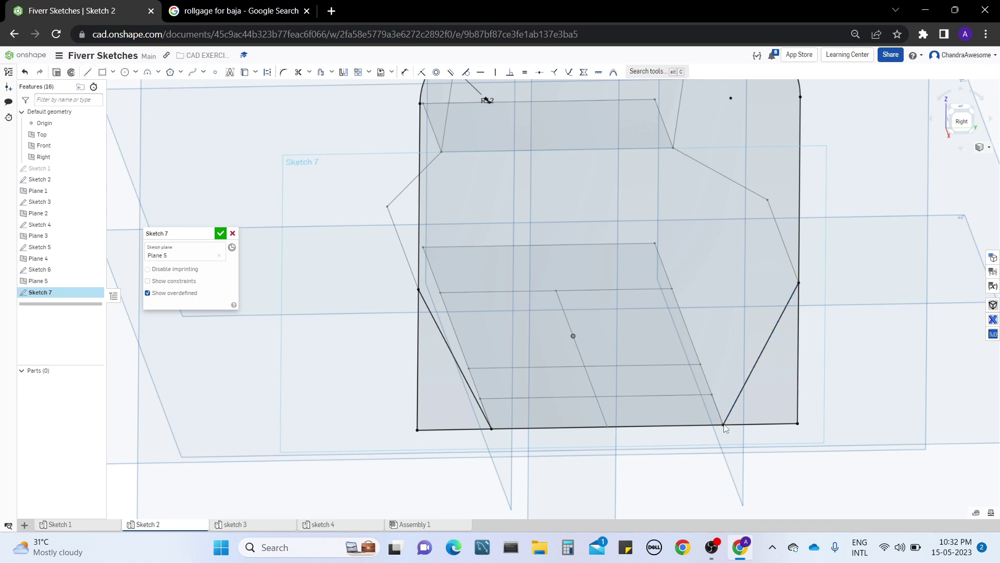
- Trim away the leftover vertical and bottom segments at both cut corners
{"action": "left_click", "coordinate": [298, 72]}
{"action": "left_click", "coordinate": [418, 336]}
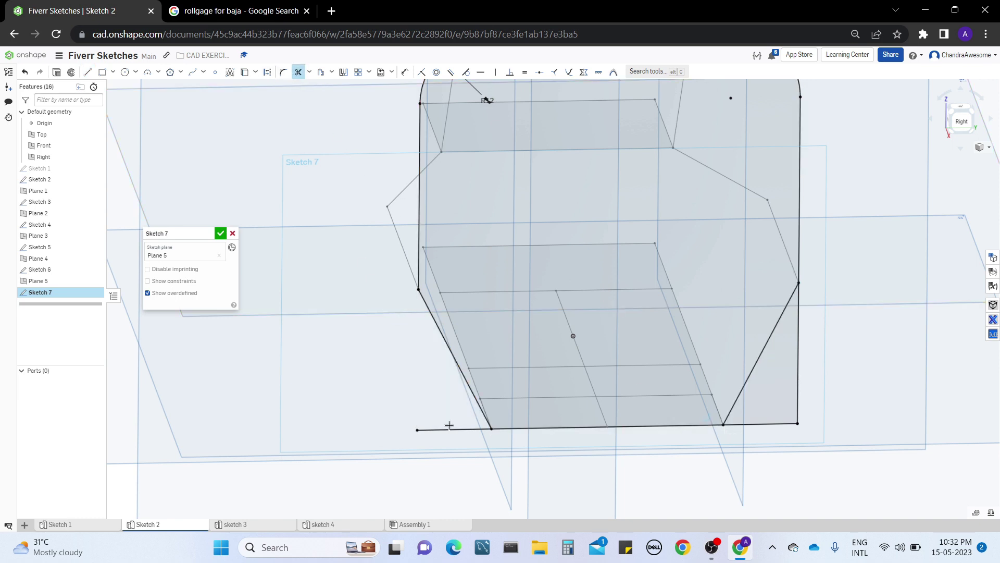
{"action": "left_click", "coordinate": [449, 429]}
{"action": "left_click", "coordinate": [785, 424]}
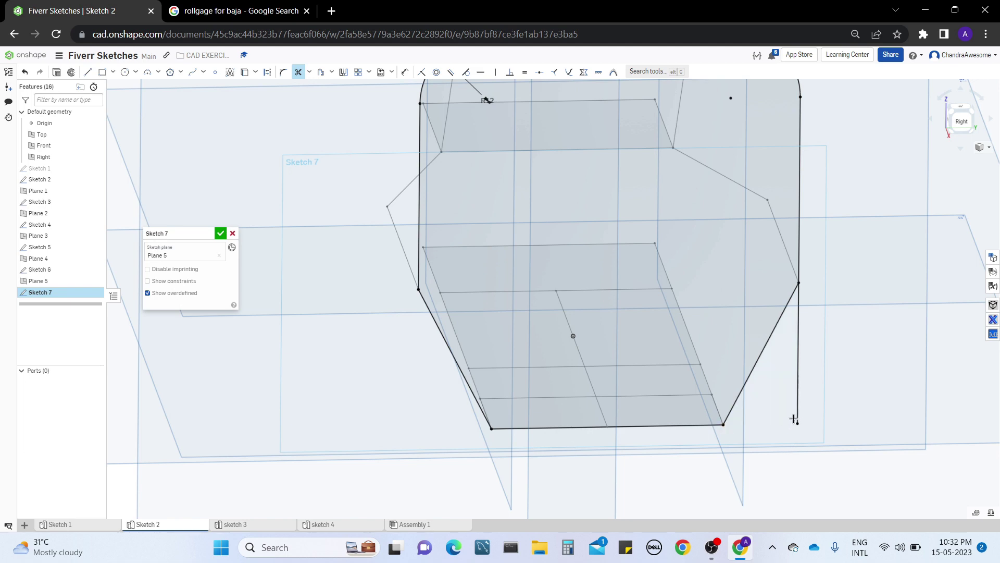
{"action": "left_click", "coordinate": [797, 412]}
{"action": "mouse_move", "coordinate": [843, 245]}
{"action": "right_mouse_down"}
{"action": "mouse_move", "coordinate": [837, 281]}
{"action": "mouse_move", "coordinate": [861, 311]}
{"action": "mouse_move", "coordinate": [775, 326]}
{"action": "mouse_move", "coordinate": [766, 312]}
{"action": "mouse_move", "coordinate": [849, 284]}
{"action": "mouse_move", "coordinate": [656, 317]}
{"action": "right_mouse_up"}
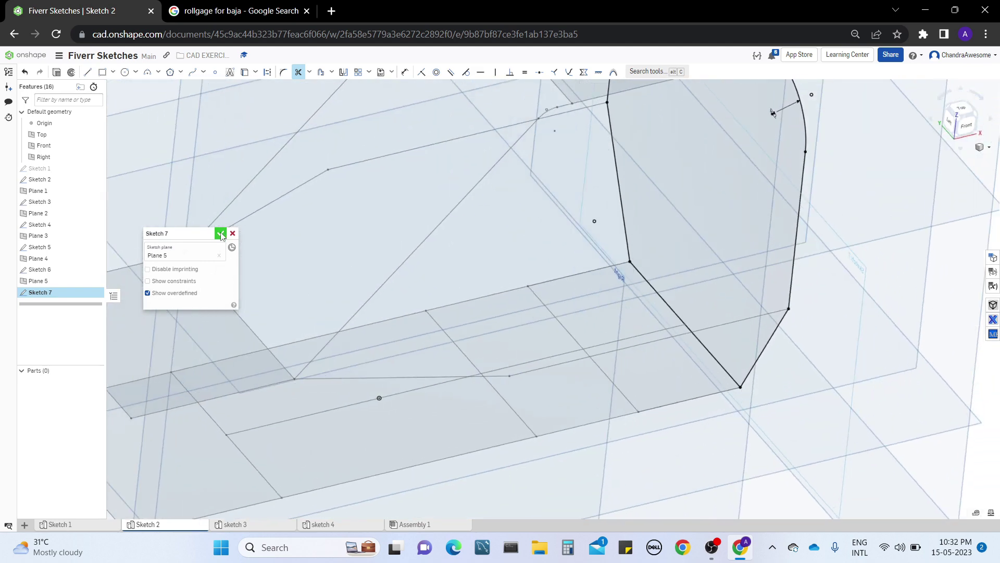
- Close Sketch 7, orbit around the stacked sketches, and check the Baja roll cage reference images
{"action": "left_click", "coordinate": [220, 233]}
{"action": "scroll", "coordinate": [377, 301], "scroll_direction": "down", "scroll_amount": 5}
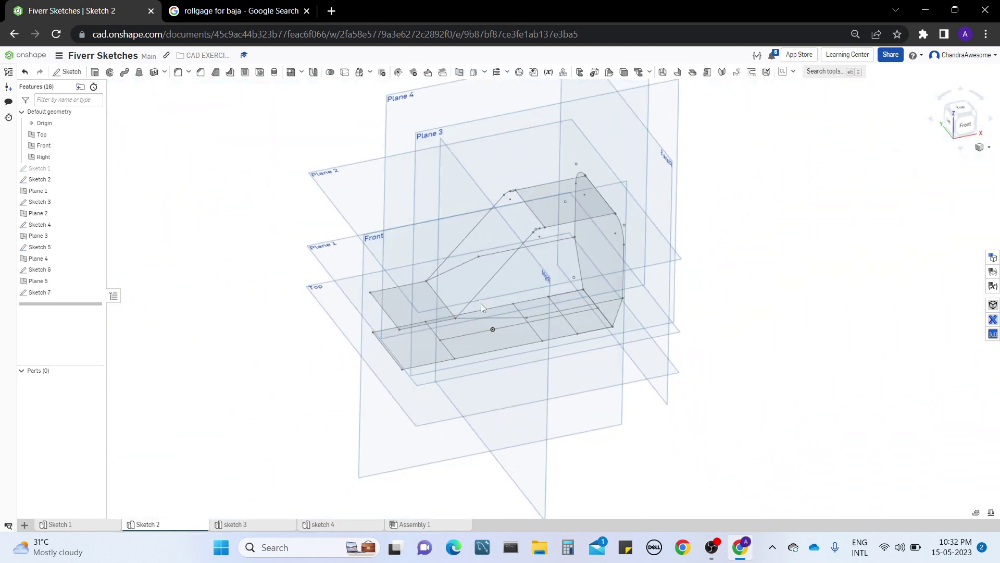
{"action": "mouse_move", "coordinate": [482, 307]}
{"action": "right_mouse_down"}
{"action": "mouse_move", "coordinate": [474, 277]}
{"action": "mouse_move", "coordinate": [490, 314]}
{"action": "right_mouse_up"}
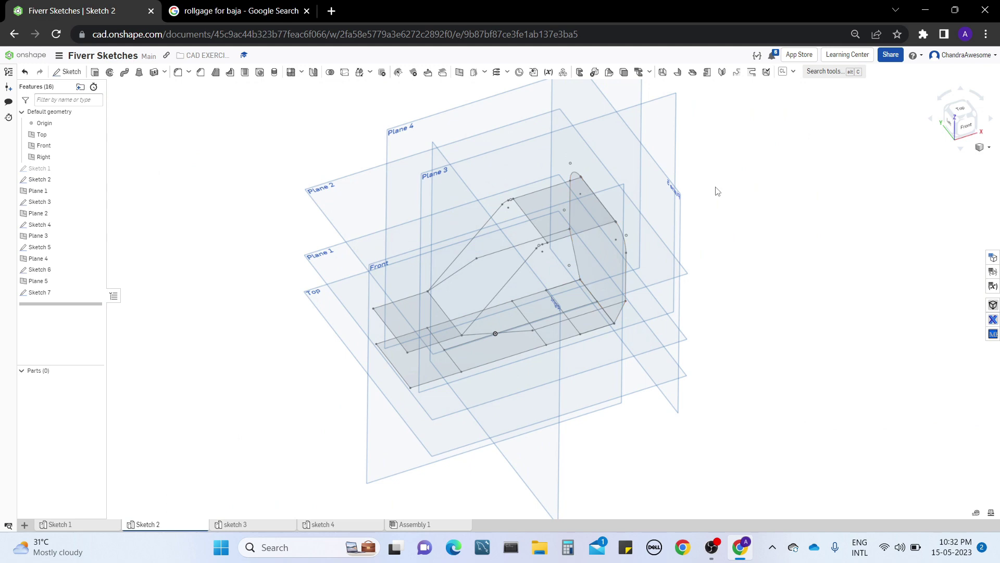
{"action": "scroll", "coordinate": [716, 191], "scroll_direction": "up", "scroll_amount": 5}
{"action": "mouse_move", "coordinate": [696, 261]}
{"action": "right_mouse_down"}
{"action": "mouse_move", "coordinate": [673, 223]}
{"action": "mouse_move", "coordinate": [627, 271]}
{"action": "right_mouse_up"}
{"action": "left_click", "coordinate": [626, 271]}
{"action": "mouse_move", "coordinate": [534, 252]}
{"action": "right_mouse_down"}
{"action": "mouse_move", "coordinate": [539, 230]}
{"action": "mouse_move", "coordinate": [749, 248]}
{"action": "right_mouse_up"}
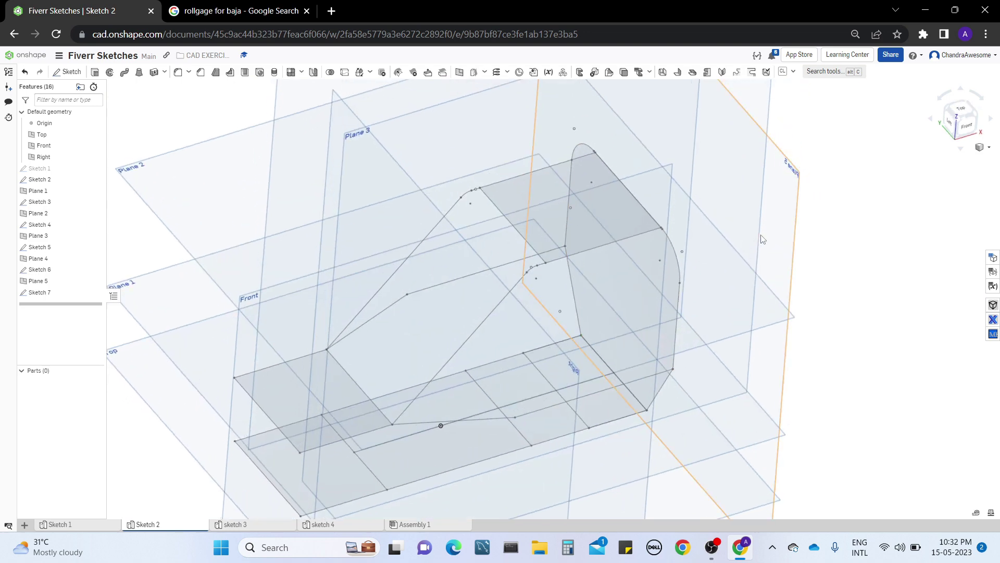
{"action": "right_click_drag", "start_coordinate": [775, 227], "coordinate": [701, 288]}
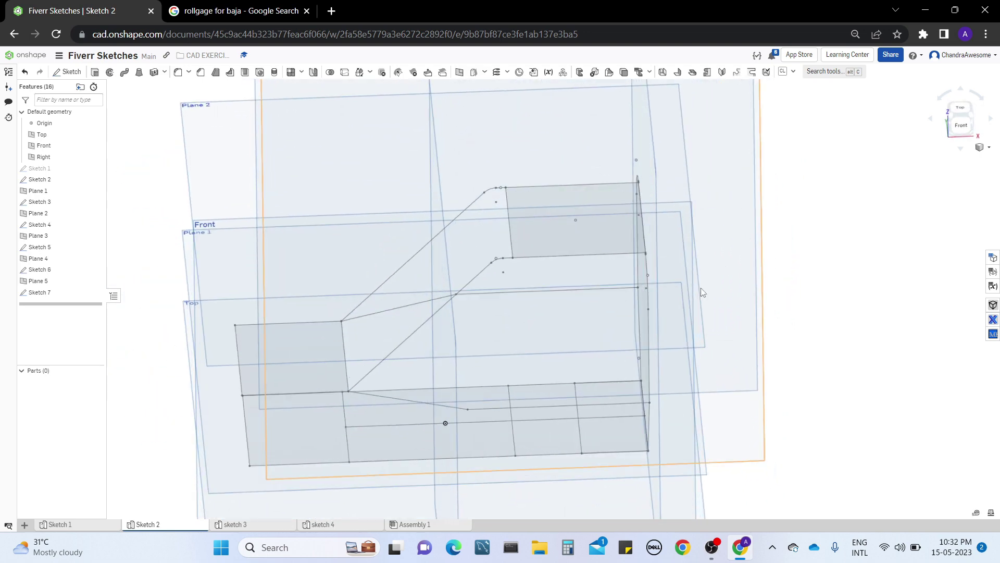
{"action": "right_click_drag", "start_coordinate": [298, 226], "coordinate": [408, 230]}
{"action": "middle_click_drag", "start_coordinate": [409, 230], "coordinate": [361, 284]}
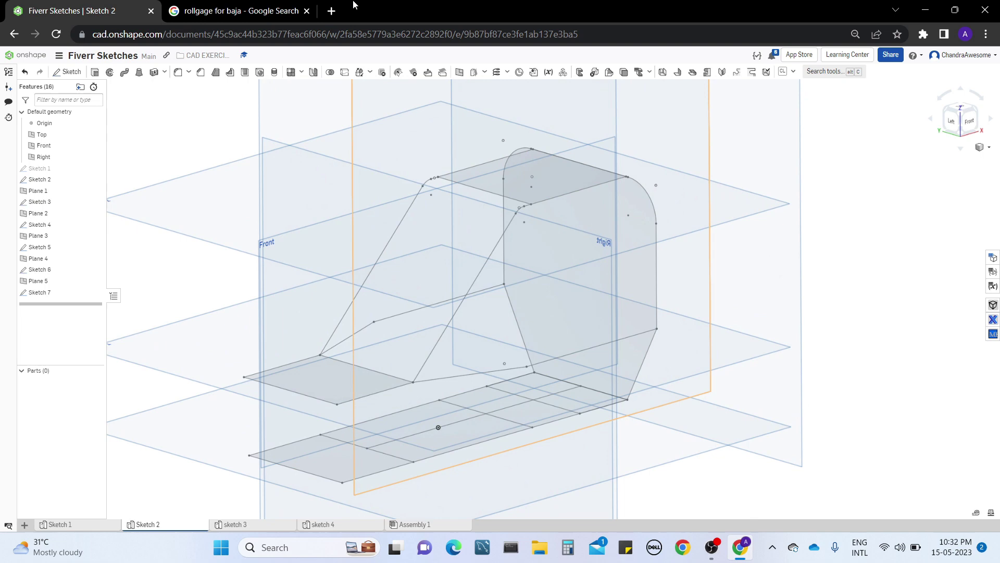
{"action": "left_click", "coordinate": [243, 4]}
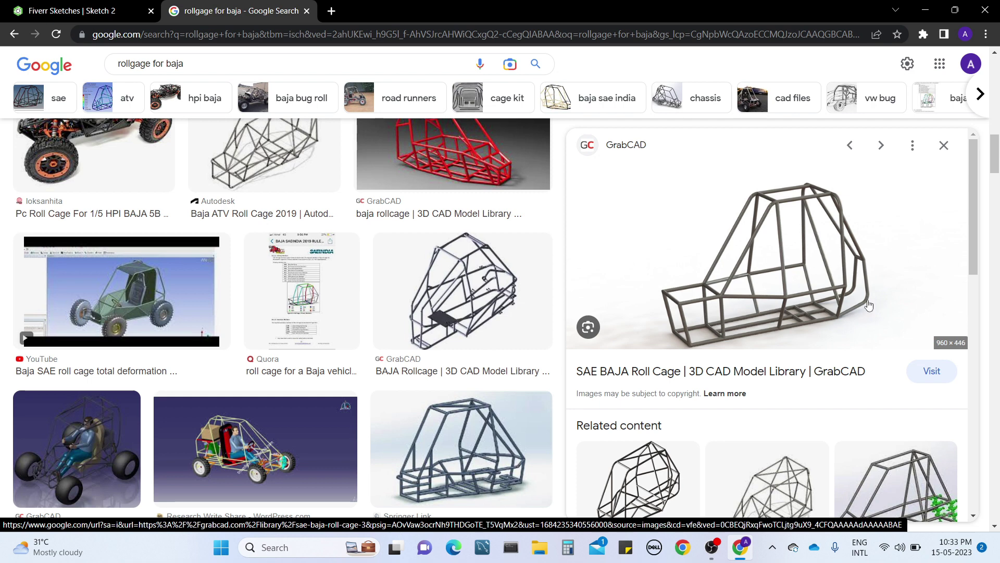
{"action": "key", "text": "ctrl+Tab"}
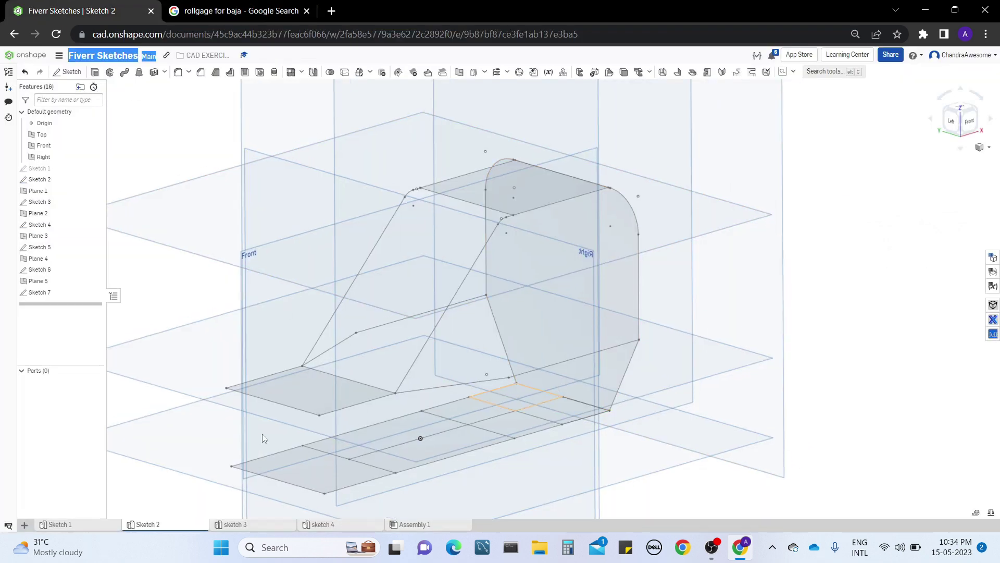
- Reopen Sketch 3 in Top view and draw a small centre-point rectangle right of the frame
{"action": "right_click", "coordinate": [266, 399]}
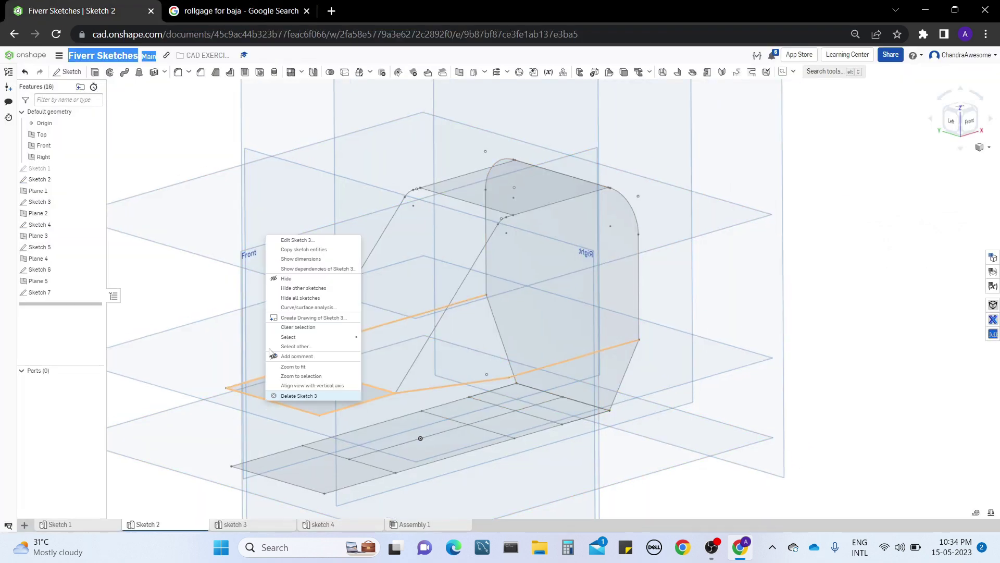
{"action": "left_click", "coordinate": [309, 242]}
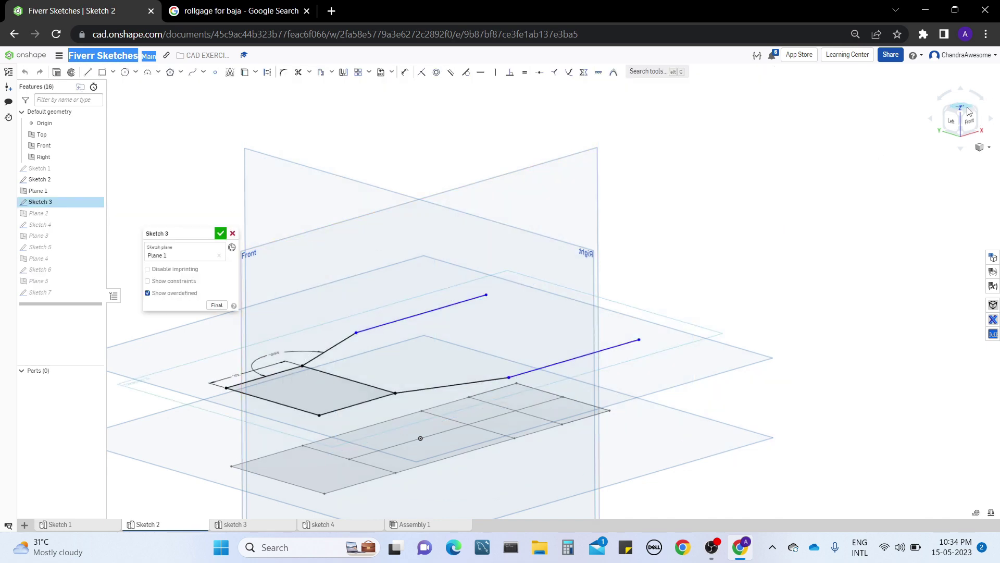
{"action": "left_click", "coordinate": [968, 110]}
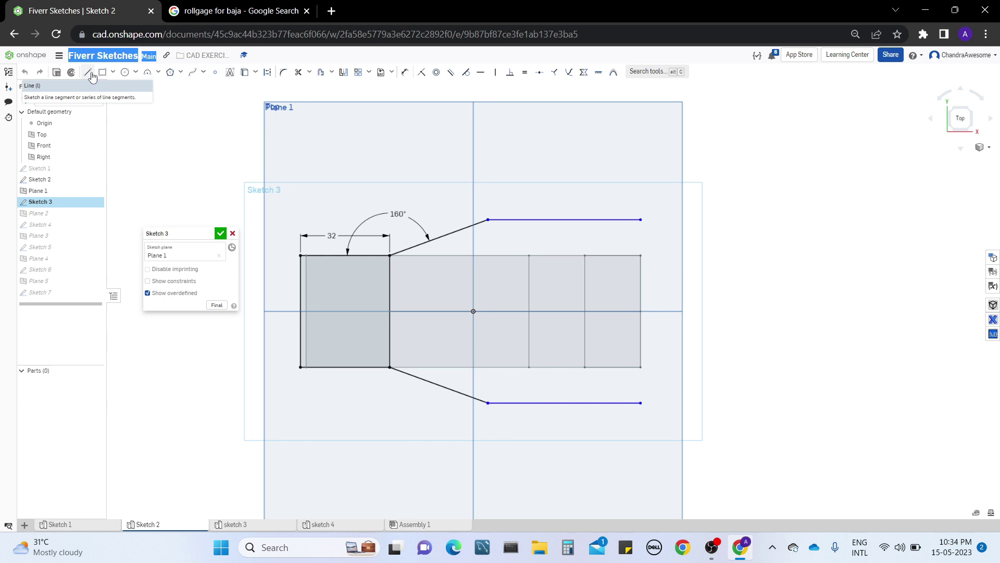
{"action": "left_click", "coordinate": [113, 72]}
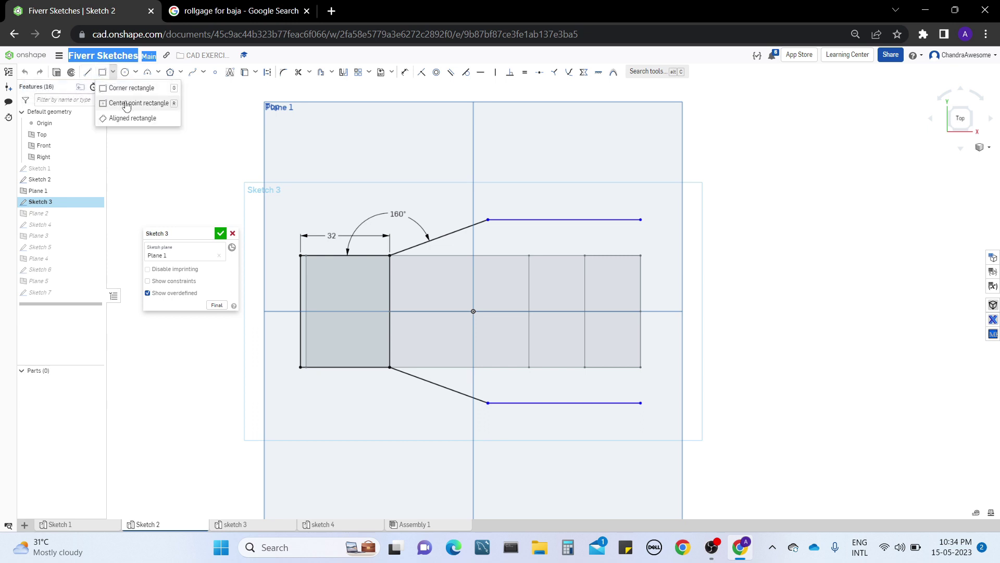
{"action": "left_click", "coordinate": [156, 87]}
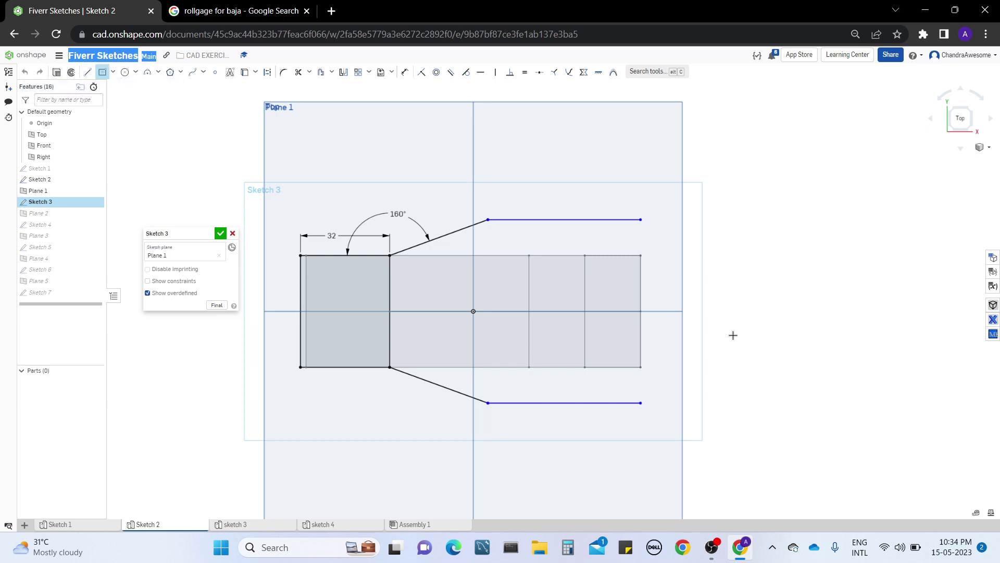
{"action": "left_click", "coordinate": [697, 311]}
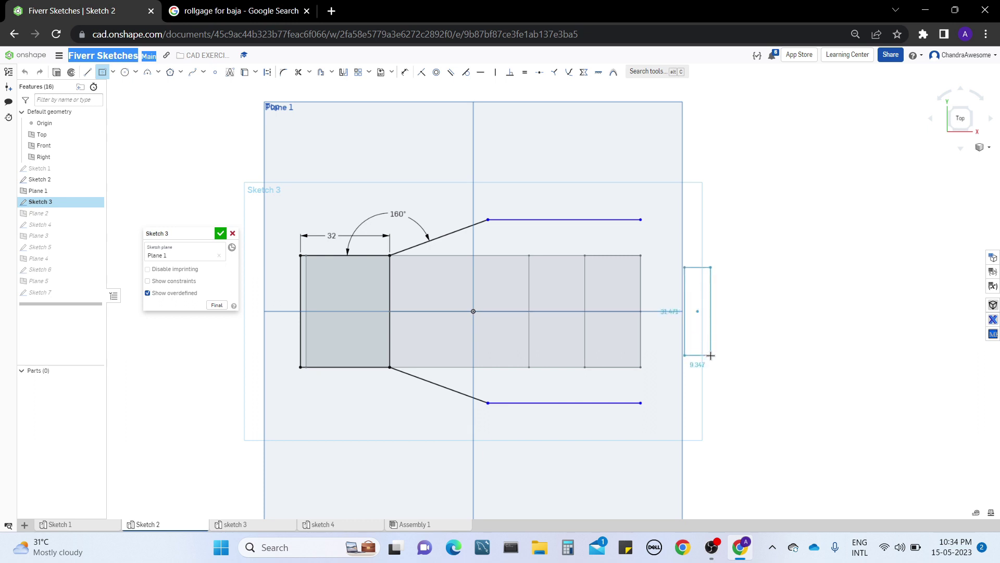
{"action": "left_click", "coordinate": [712, 360]}
{"action": "key", "text": "Escape"}
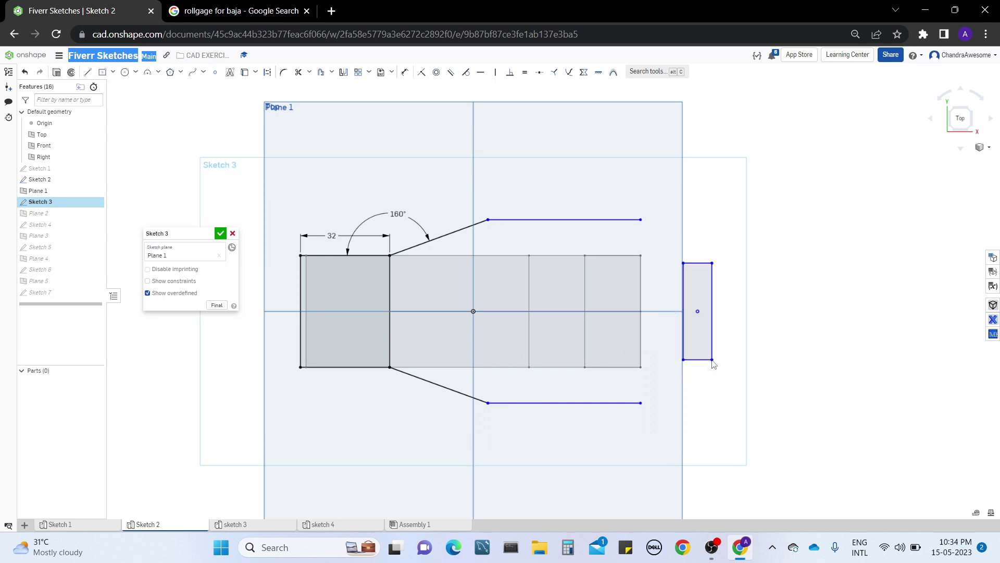
- Dimension the new rectangle's height to 20
{"action": "key", "text": "d"}
{"action": "left_click", "coordinate": [713, 333]}
{"action": "left_click", "coordinate": [752, 332]}
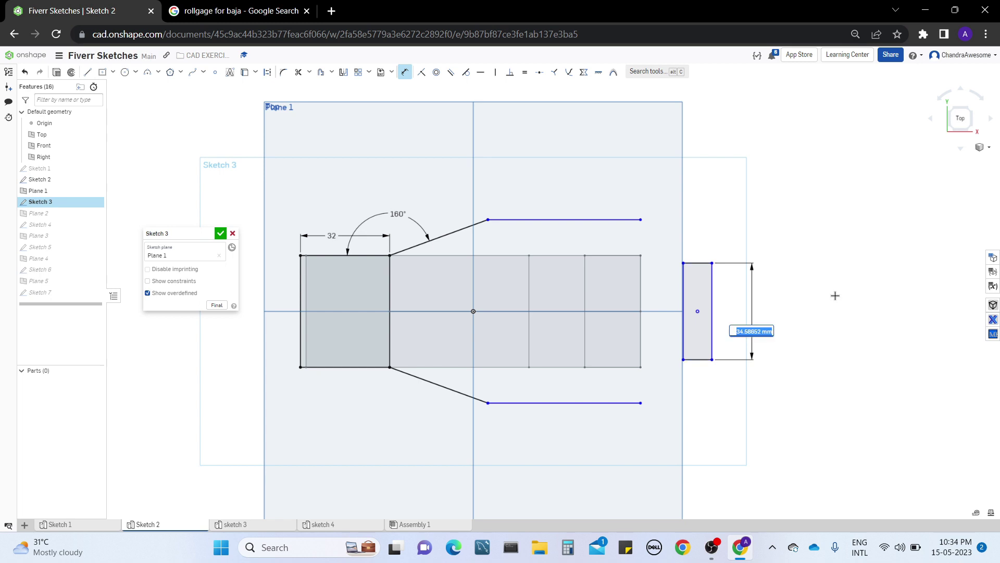
{"action": "type", "text": "20"}
{"action": "key", "text": "Return"}
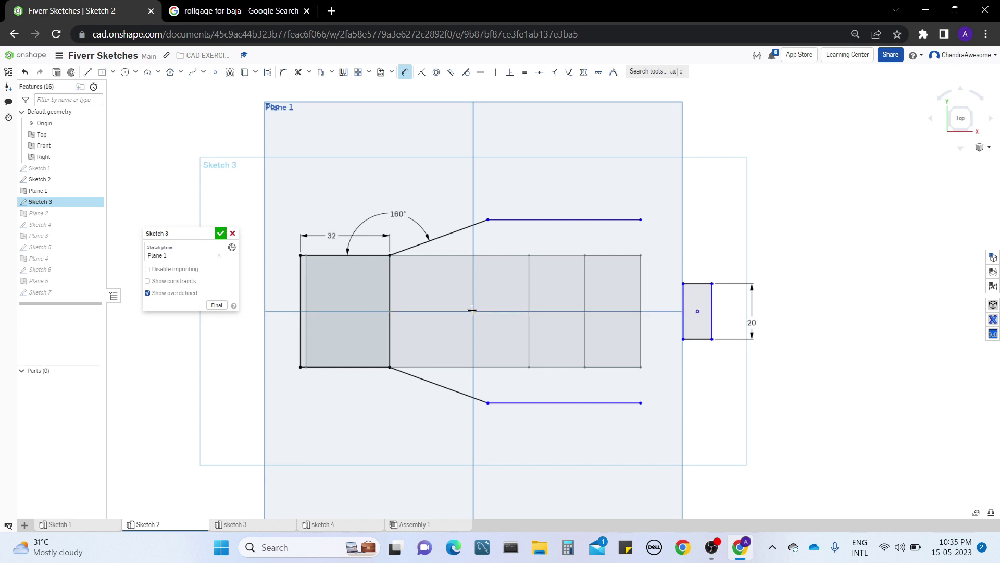
- Dimension the small rectangle's centre 80 mm horizontally from the origin
{"action": "left_click", "coordinate": [473, 311]}
{"action": "left_click", "coordinate": [697, 311]}
{"action": "left_click", "coordinate": [667, 465]}
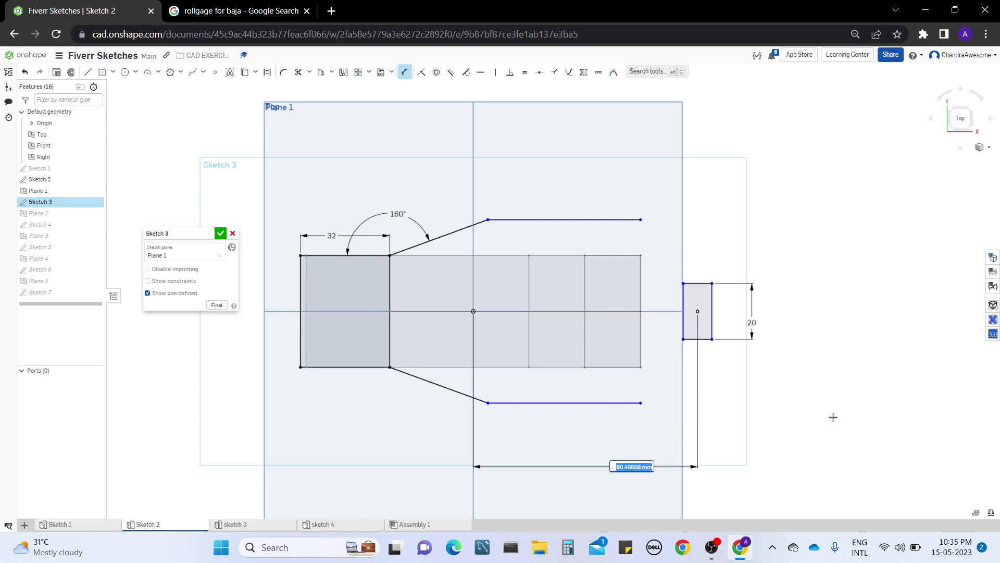
{"action": "type", "text": "80"}
{"action": "key", "text": "Return"}
- Trim away the small rectangle's edges, leaving a single vertical line
{"action": "key", "text": "m"}
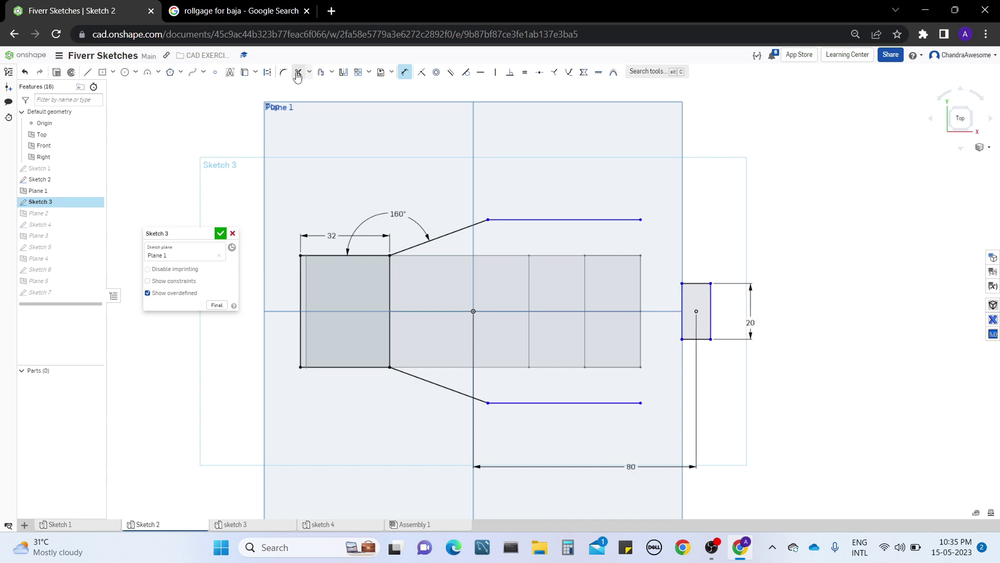
{"action": "left_click", "coordinate": [702, 285]}
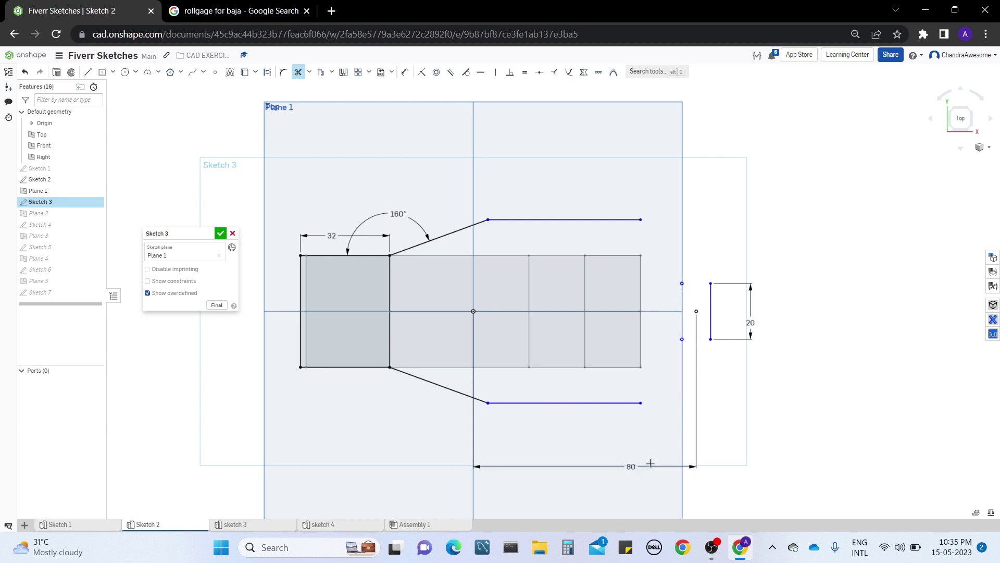
{"action": "key", "text": "Escape"}
- Replace the old dimension with a new 80 mm distance from the axis to the remaining line
{"action": "left_click", "coordinate": [631, 466]}
{"action": "key", "text": "Delete"}
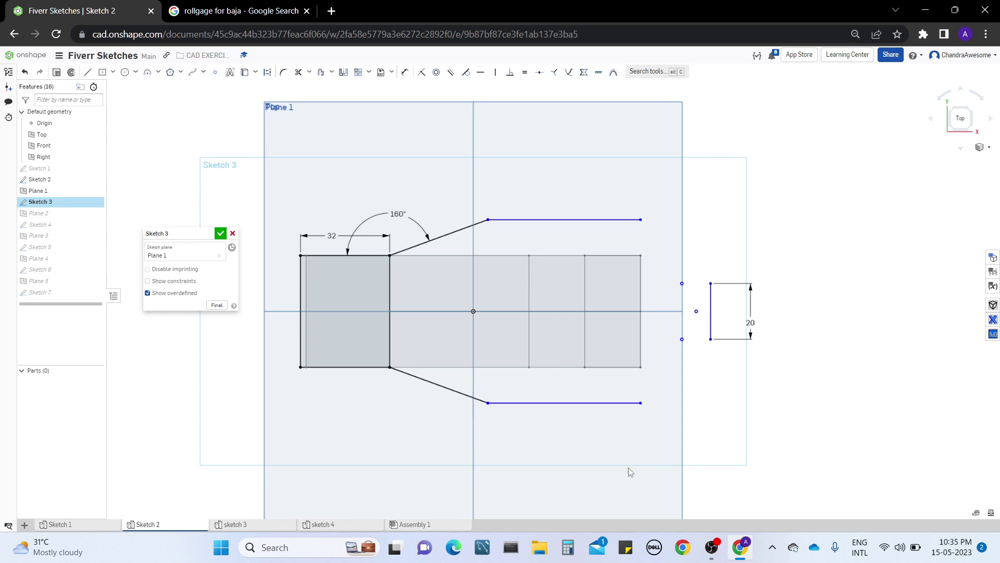
{"action": "key", "text": "d"}
{"action": "left_click", "coordinate": [711, 315]}
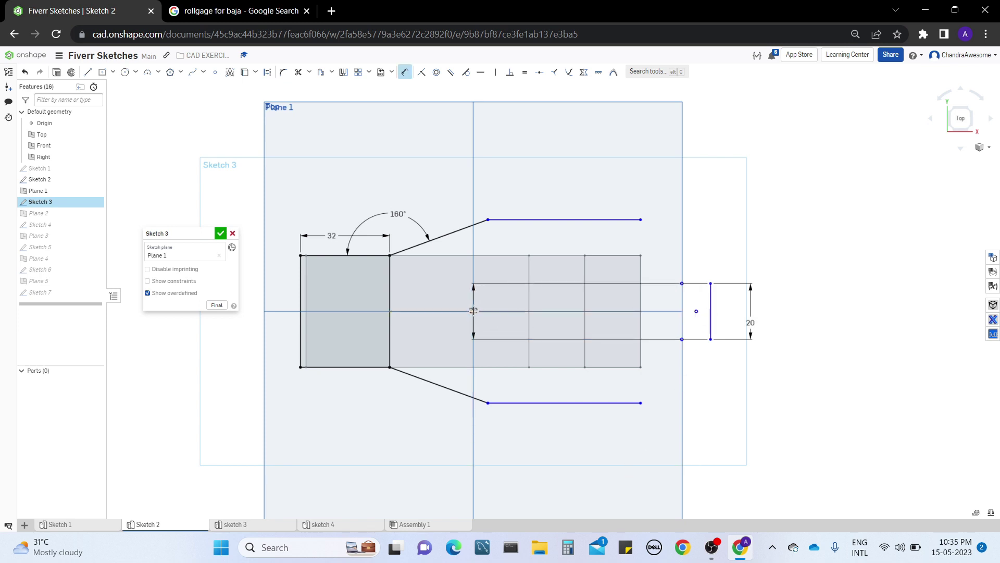
{"action": "key", "text": "Escape"}
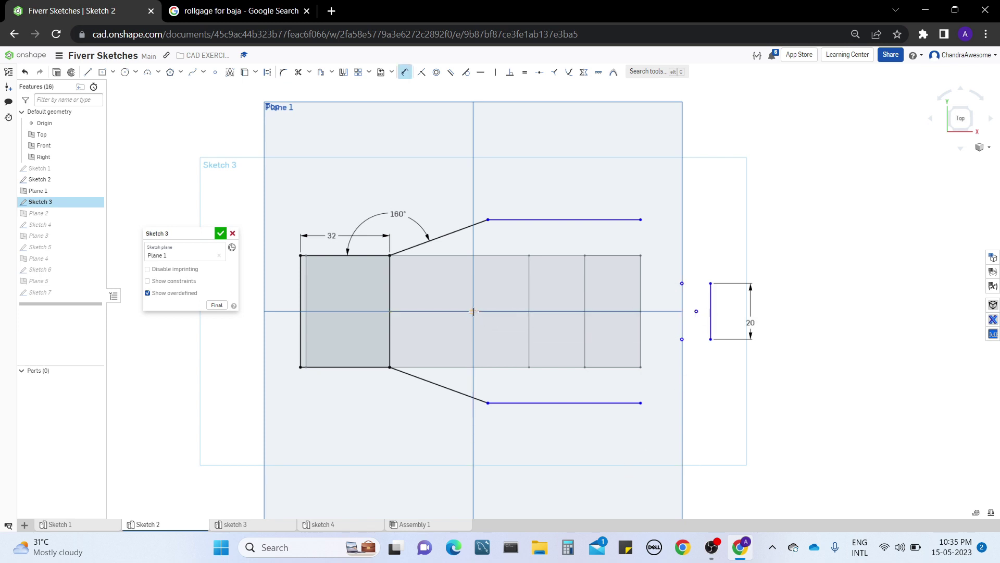
{"action": "left_click", "coordinate": [697, 317]}
{"action": "left_click", "coordinate": [697, 435]}
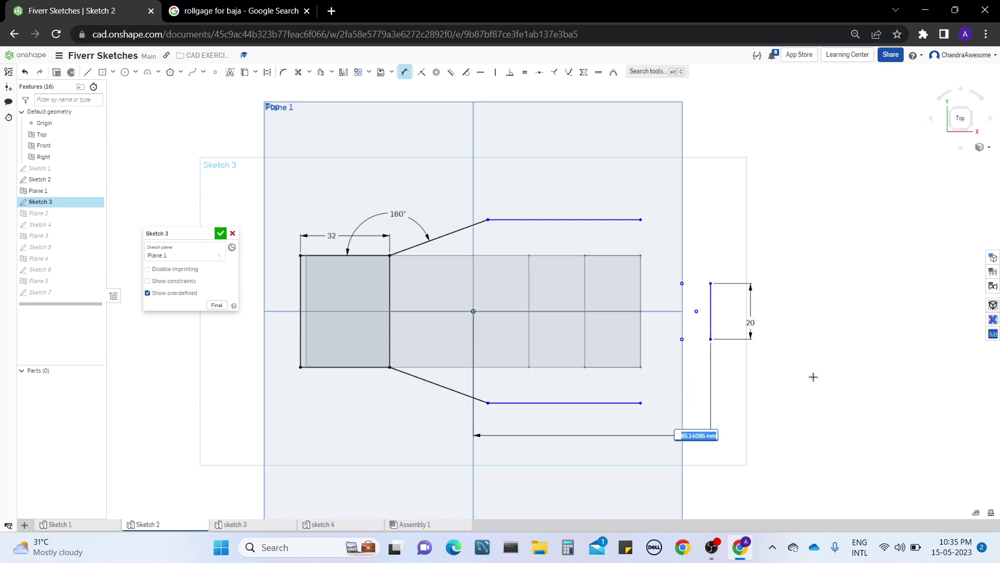
{"action": "type", "text": "80"}
{"action": "key", "text": "Return"}
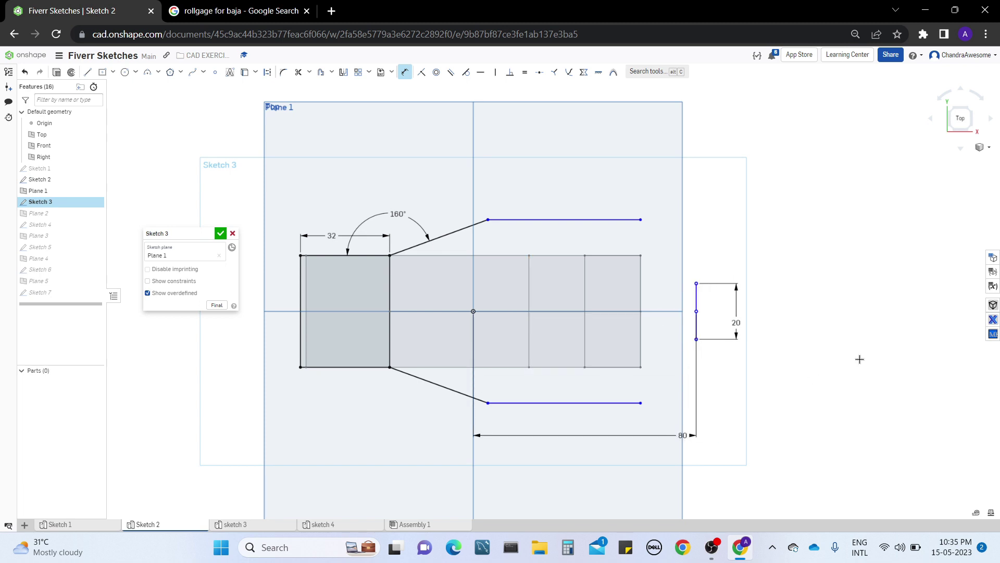
{"action": "left_click", "coordinate": [405, 71]}
{"action": "mouse_move", "coordinate": [781, 302]}
{"action": "right_mouse_down"}
{"action": "mouse_move", "coordinate": [782, 263]}
{"action": "mouse_move", "coordinate": [888, 228]}
{"action": "right_mouse_up"}
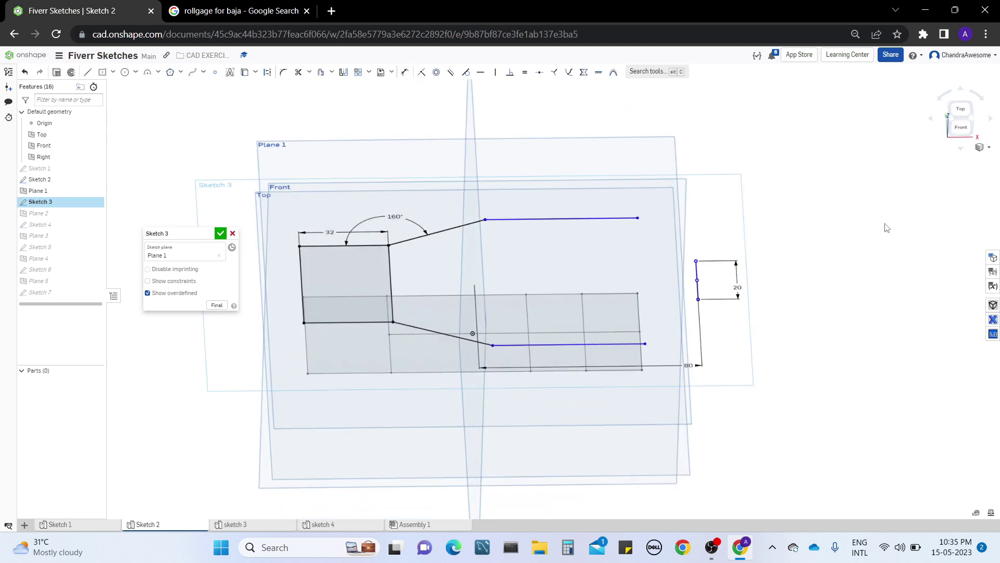
- Close Sketch 3 and compare the model against the Baja roll cage reference images
{"action": "left_click", "coordinate": [222, 232]}
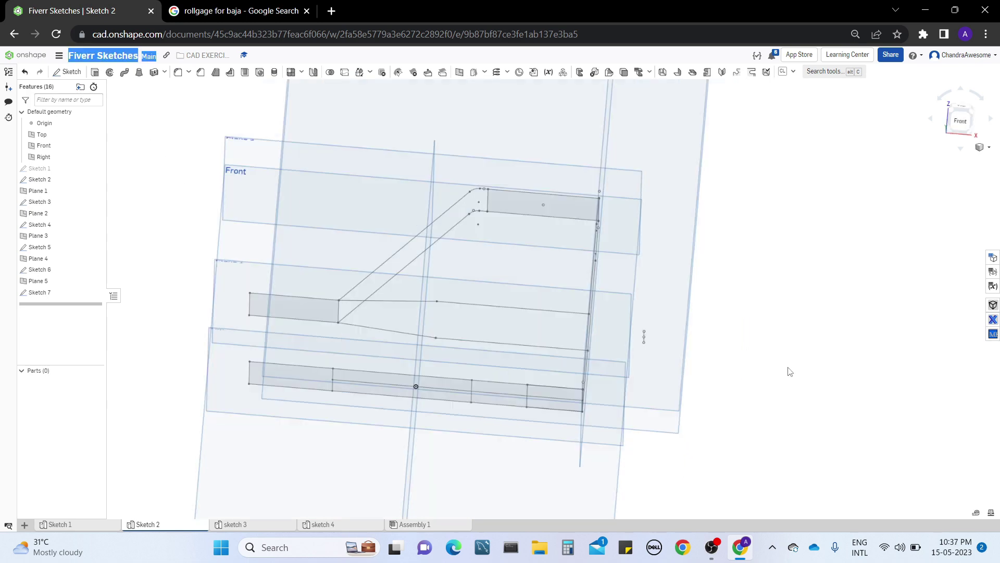
{"action": "mouse_move", "coordinate": [786, 371]}
{"action": "right_mouse_down"}
{"action": "mouse_move", "coordinate": [784, 407]}
{"action": "mouse_move", "coordinate": [784, 386]}
{"action": "right_mouse_up"}
{"action": "left_click", "coordinate": [237, 10]}
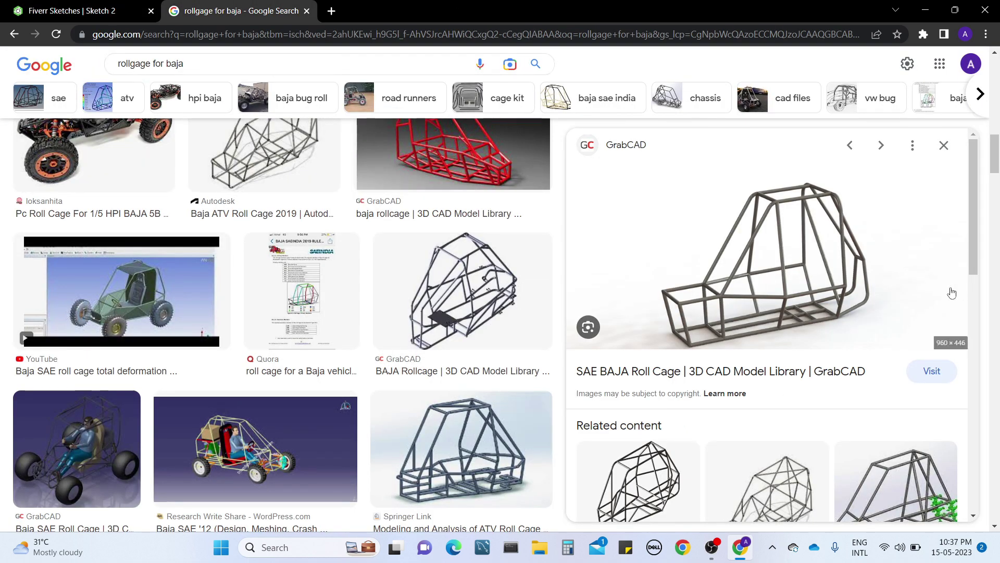
{"action": "key", "text": "ctrl+Tab"}
{"action": "mouse_move", "coordinate": [631, 351]}
{"action": "right_mouse_down"}
{"action": "mouse_move", "coordinate": [735, 351]}
{"action": "mouse_move", "coordinate": [655, 332]}
{"action": "right_mouse_up"}
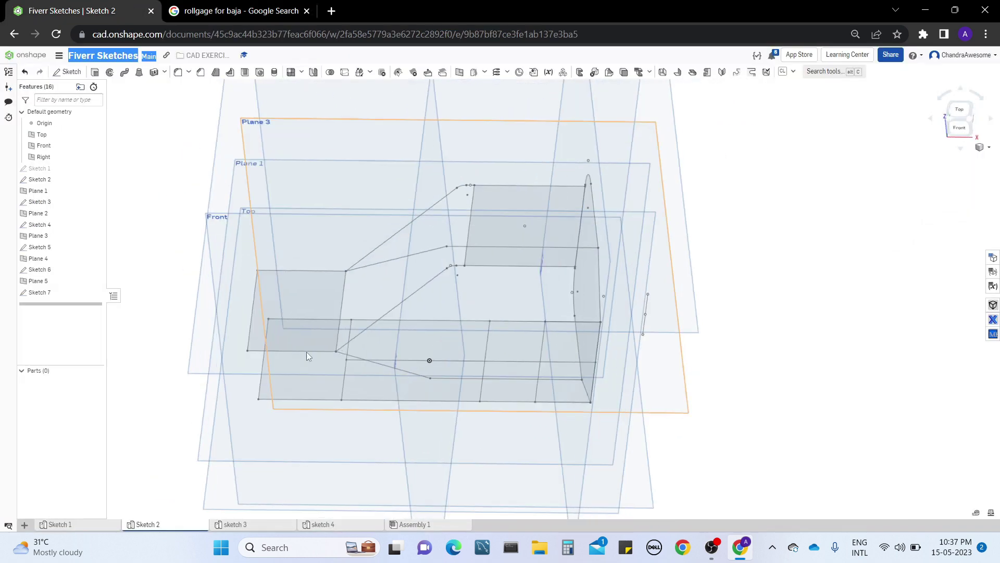
- Edit Sketch 3 to change the short line's 80 mm offset to 100 mm
{"action": "right_click", "coordinate": [645, 326]}
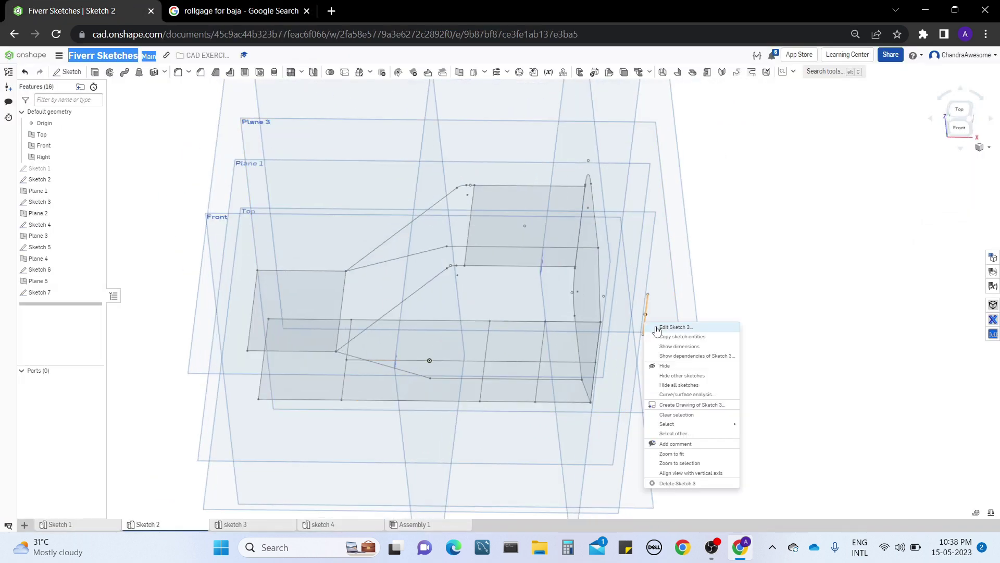
{"action": "left_click", "coordinate": [670, 326]}
{"action": "double_click", "coordinate": [618, 403]}
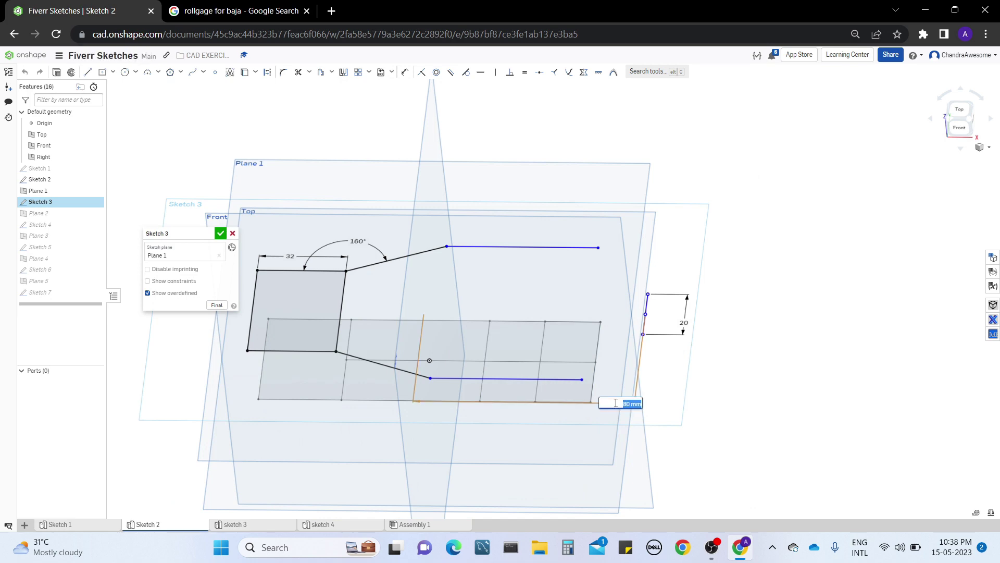
{"action": "type", "text": "100"}
{"action": "key", "text": "Return"}
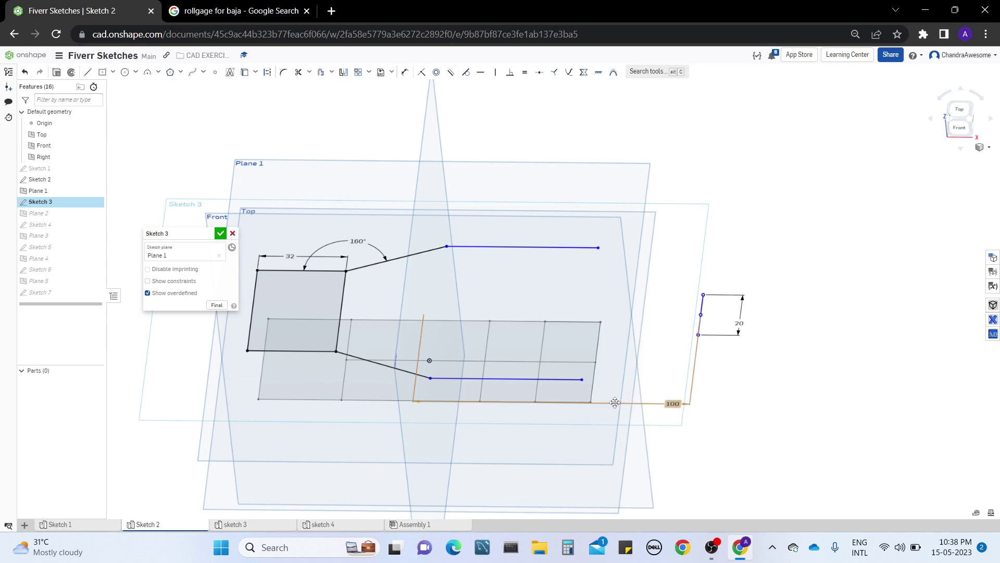
{"action": "left_click", "coordinate": [220, 233]}
{"action": "mouse_move", "coordinate": [789, 239]}
{"action": "right_mouse_down"}
{"action": "mouse_move", "coordinate": [780, 208]}
{"action": "mouse_move", "coordinate": [781, 230]}
{"action": "right_mouse_up"}
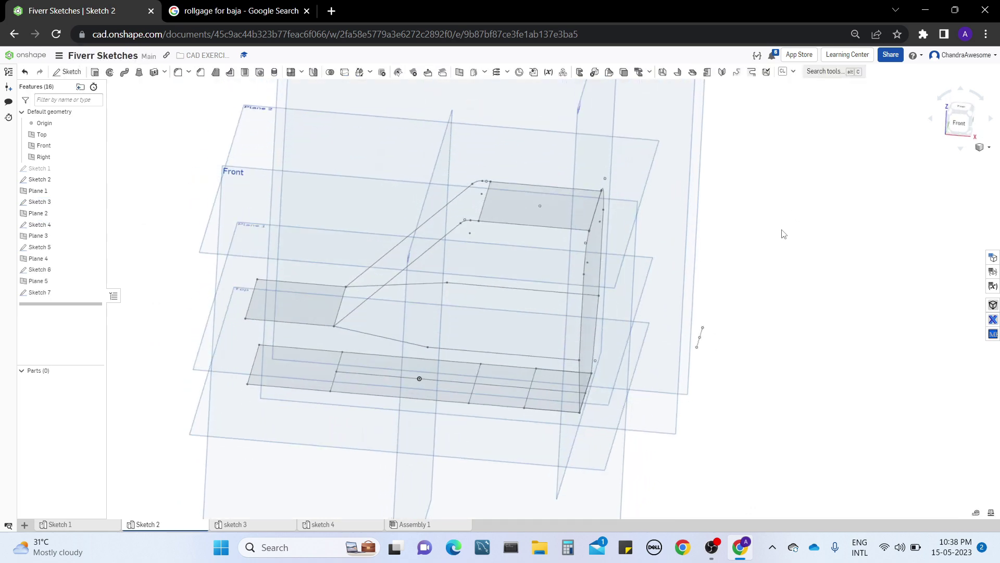
- Reopen Sketch 3 and change the 40 dimension to 90
{"action": "right_click", "coordinate": [696, 344]}
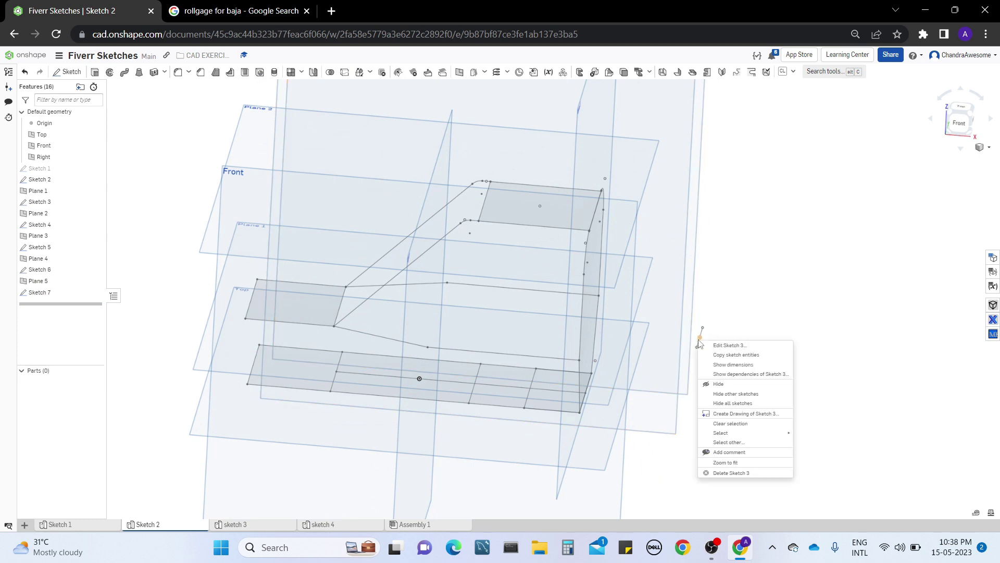
{"action": "left_click", "coordinate": [739, 345]}
{"action": "double_click", "coordinate": [665, 376]}
{"action": "type", "text": "90"}
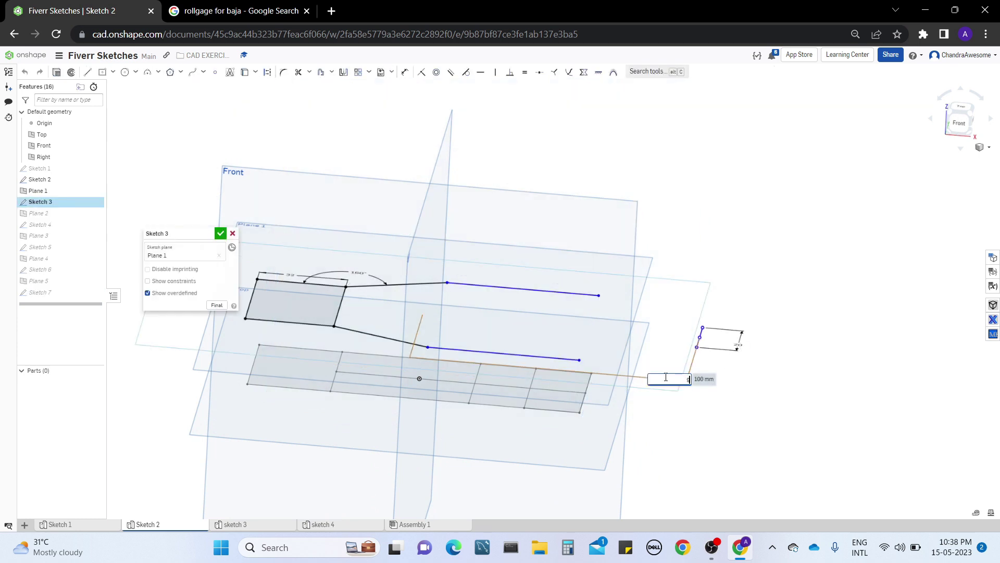
{"action": "key", "text": "Return"}
{"action": "left_click", "coordinate": [221, 233]}
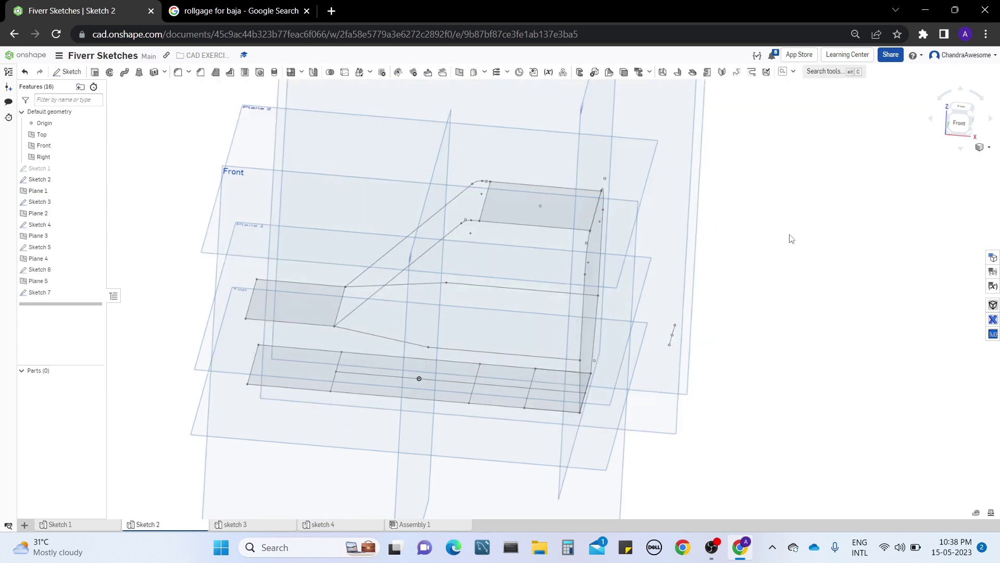
{"action": "mouse_move", "coordinate": [788, 236]}
{"action": "right_mouse_down"}
{"action": "mouse_move", "coordinate": [788, 284]}
{"action": "mouse_move", "coordinate": [766, 234]}
{"action": "mouse_move", "coordinate": [818, 250]}
{"action": "mouse_move", "coordinate": [764, 229]}
{"action": "mouse_move", "coordinate": [755, 236]}
{"action": "mouse_move", "coordinate": [766, 265]}
{"action": "right_mouse_up"}
- Create an open 3D fit spline between the upper and lower front vertices
{"action": "right_click_drag", "start_coordinate": [627, 294], "coordinate": [677, 301]}
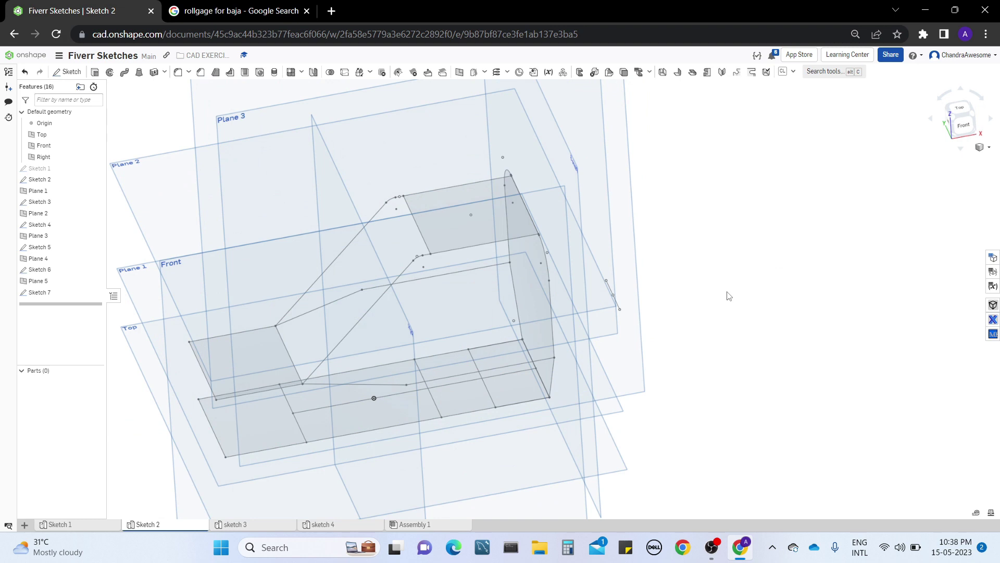
{"action": "right_click_drag", "start_coordinate": [717, 284], "coordinate": [760, 252]}
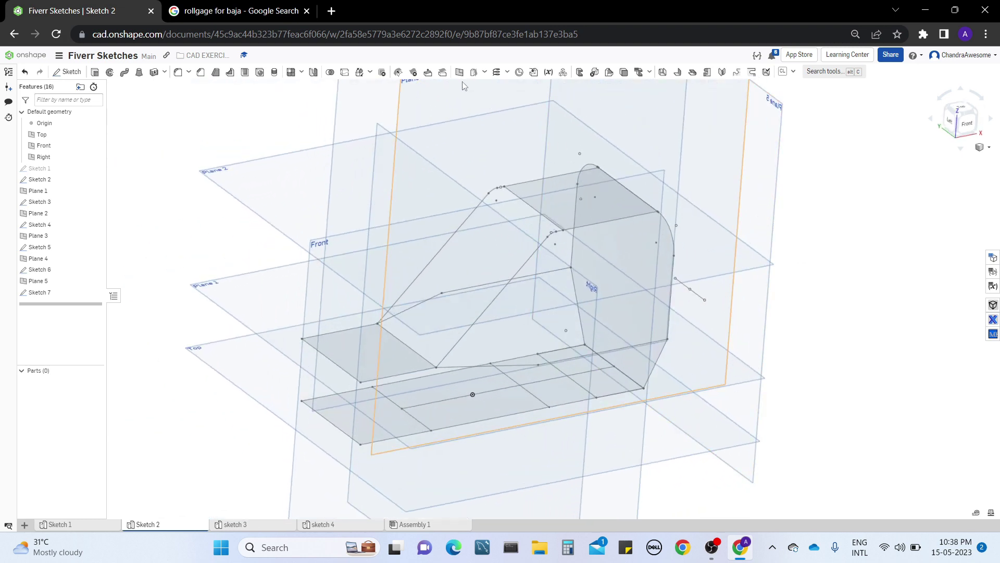
{"action": "left_click", "coordinate": [507, 72]}
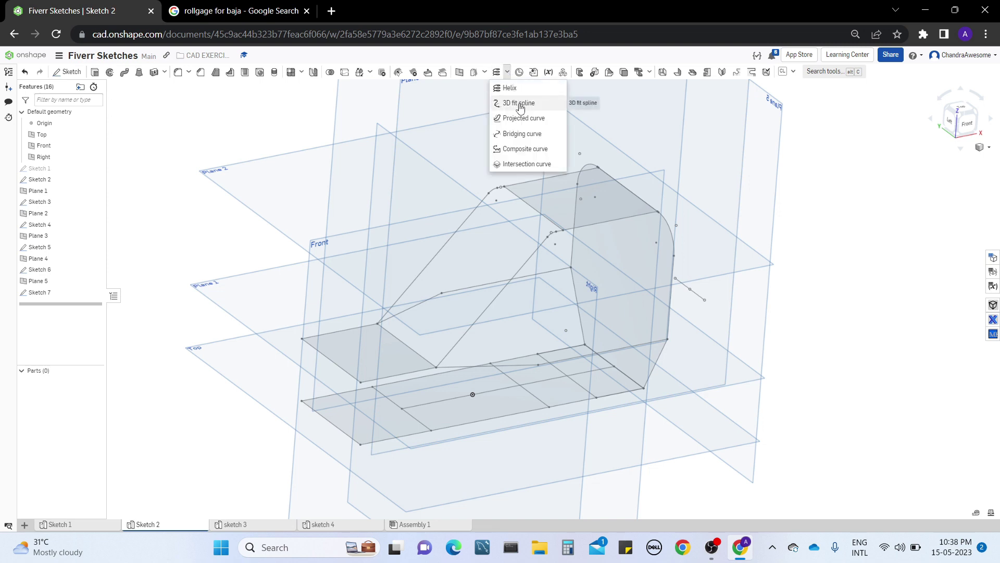
{"action": "left_click", "coordinate": [536, 106]}
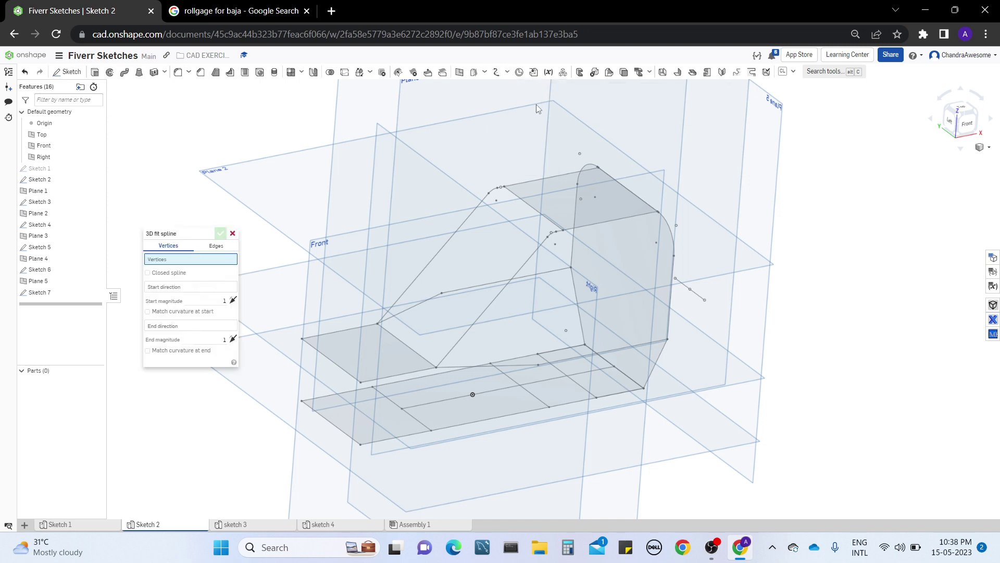
{"action": "middle_click_drag", "start_coordinate": [359, 322], "coordinate": [441, 275]}
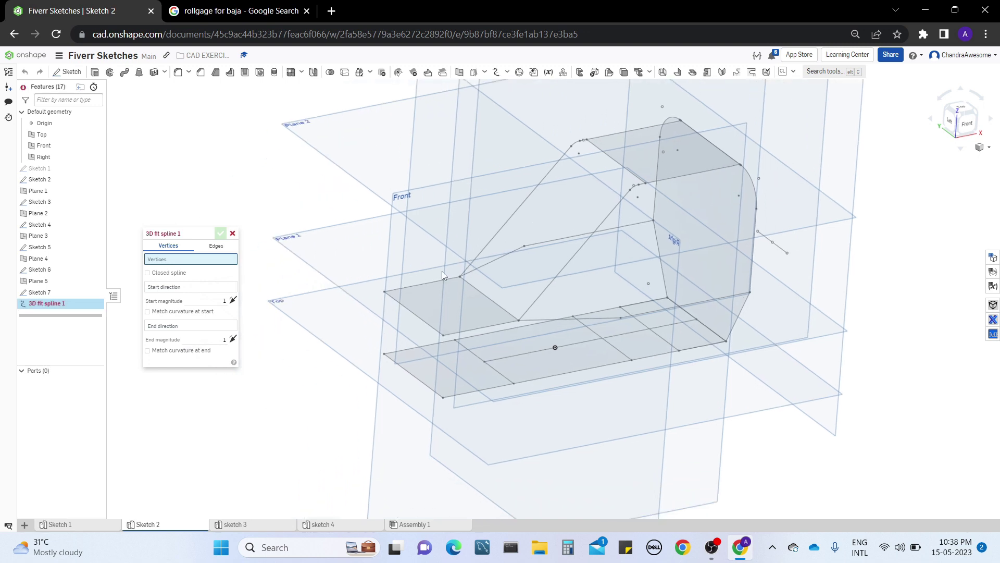
{"action": "left_click", "coordinate": [385, 292]}
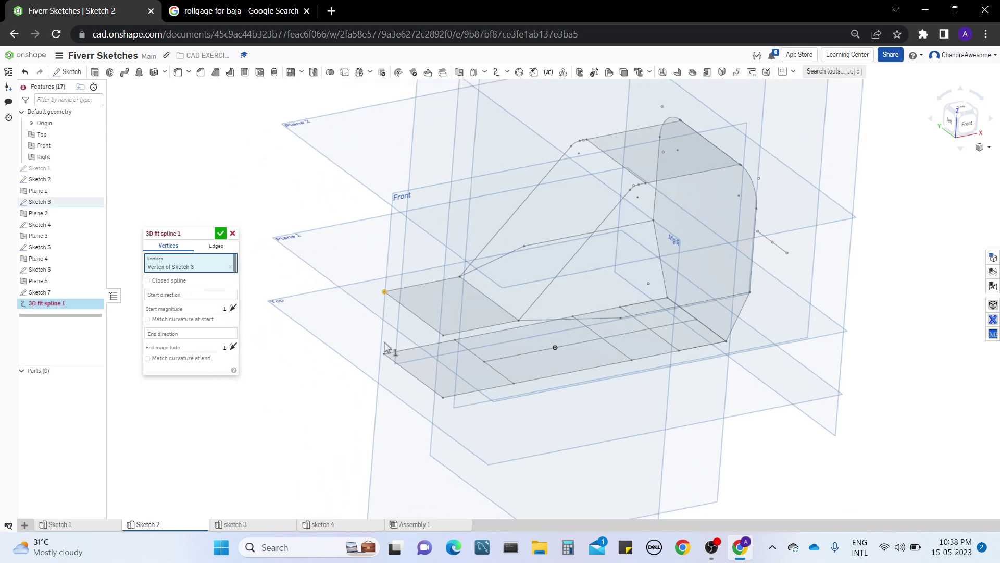
{"action": "left_click", "coordinate": [384, 355]}
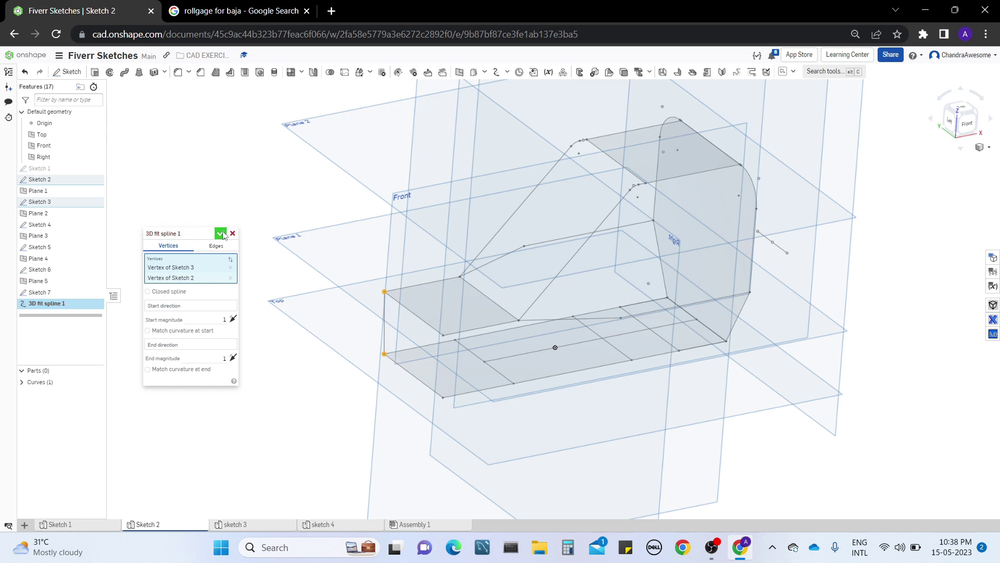
{"action": "left_click", "coordinate": [177, 292]}
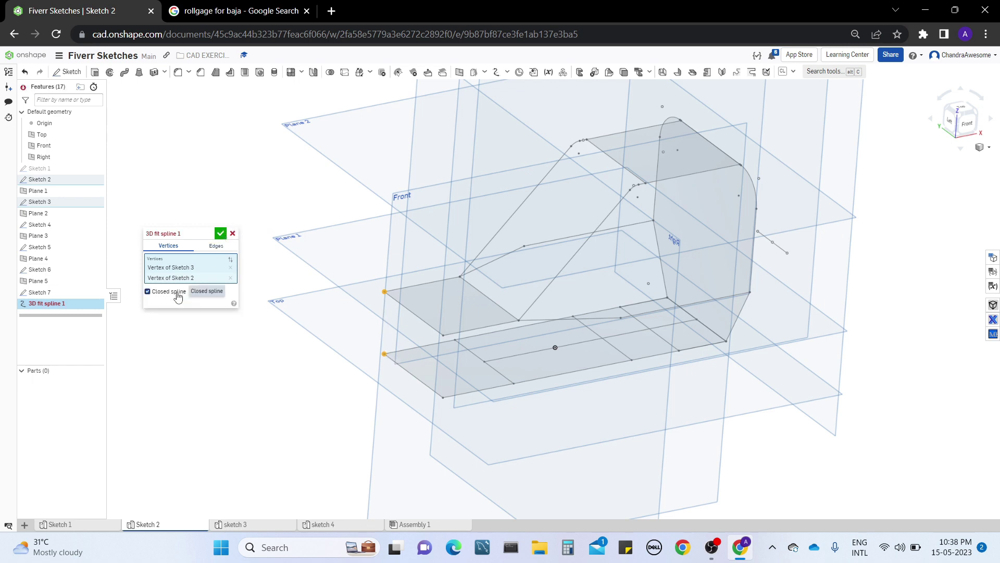
{"action": "left_click", "coordinate": [176, 293]}
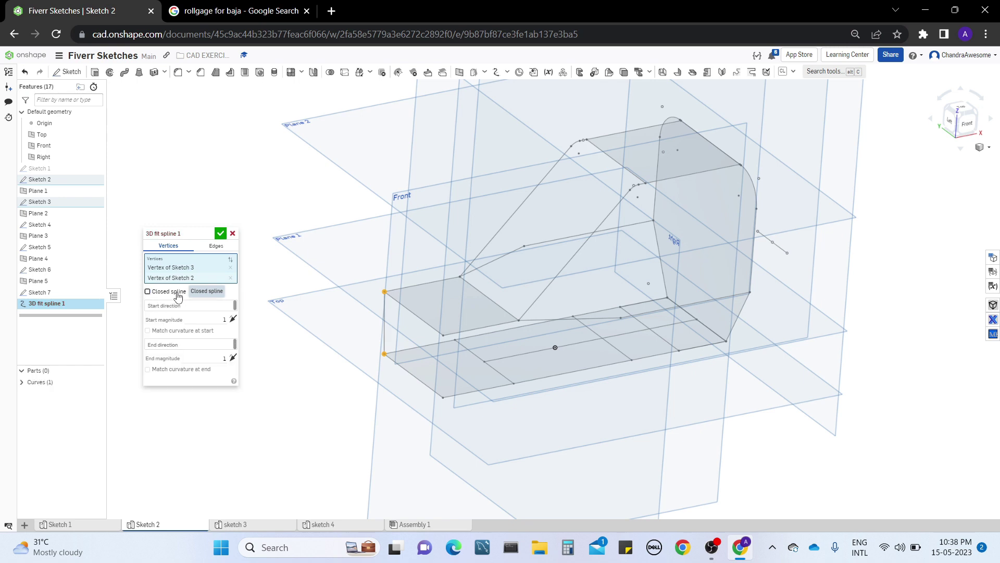
{"action": "left_click", "coordinate": [221, 233]}
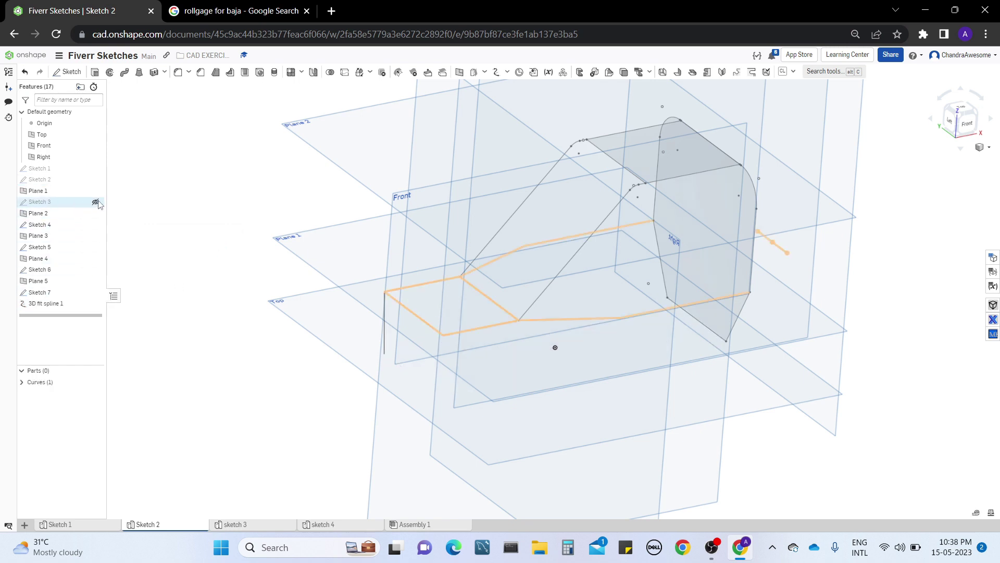
- Show Sketch 3 and Sketch 2 again while keeping Sketch 1 hidden
{"action": "left_click", "coordinate": [95, 202]}
{"action": "left_click", "coordinate": [96, 180]}
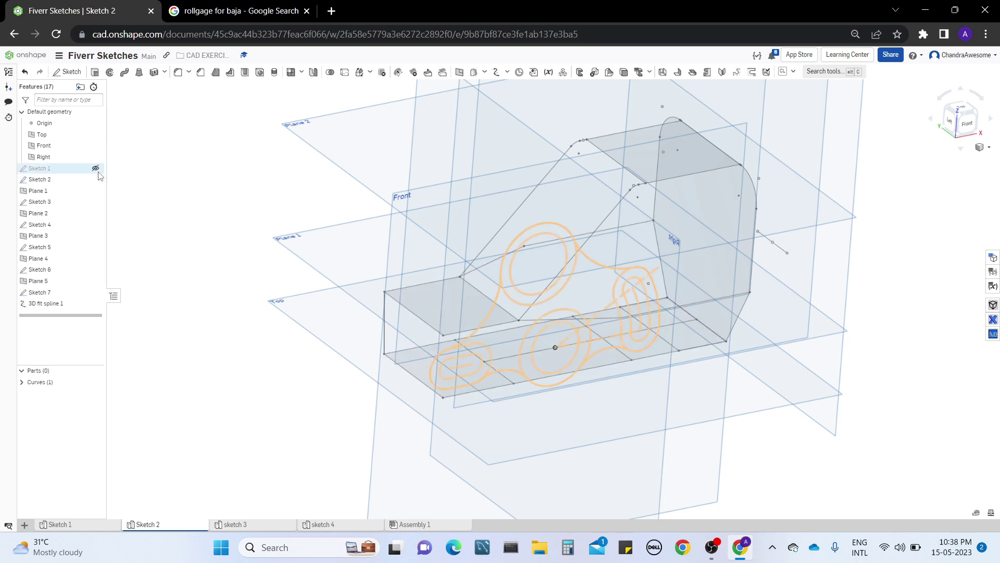
{"action": "left_click", "coordinate": [96, 168]}
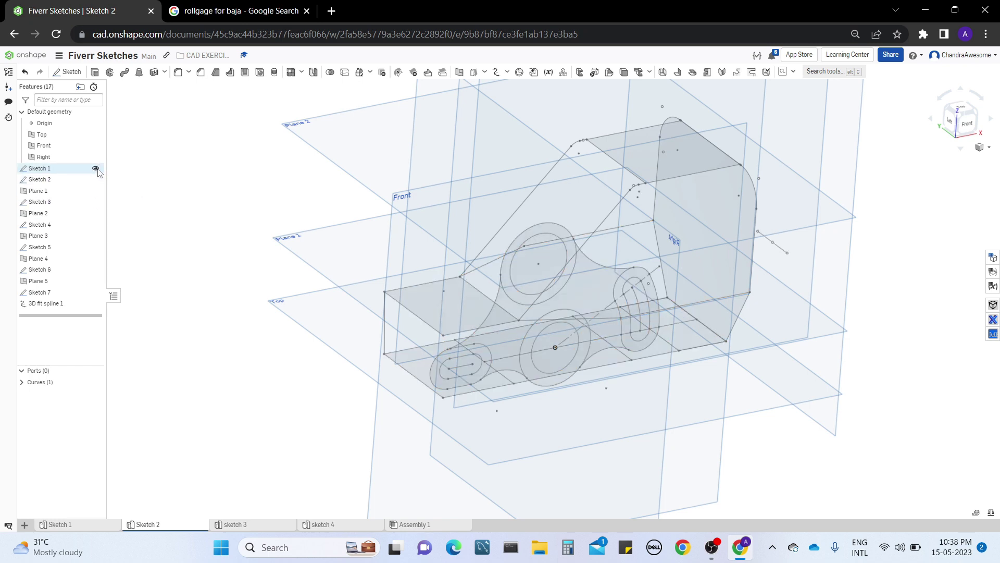
{"action": "left_click", "coordinate": [96, 168]}
{"action": "right_click_drag", "start_coordinate": [278, 235], "coordinate": [309, 209]}
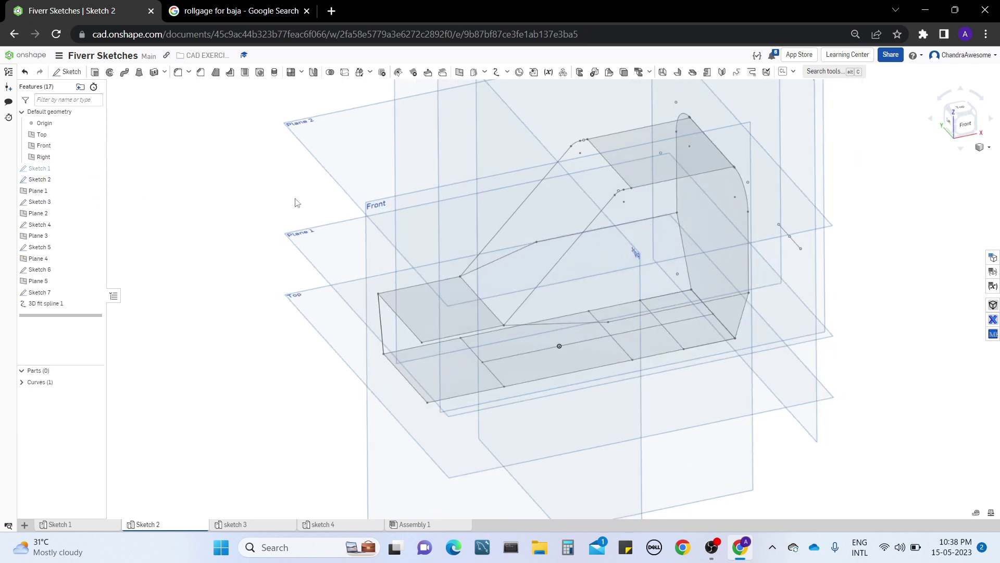
- Add two more 3D fit splines, each joining a Sketch 3 vertex to a Sketch 2 vertex
{"action": "left_click", "coordinate": [497, 73]}
{"action": "left_click", "coordinate": [422, 343]}
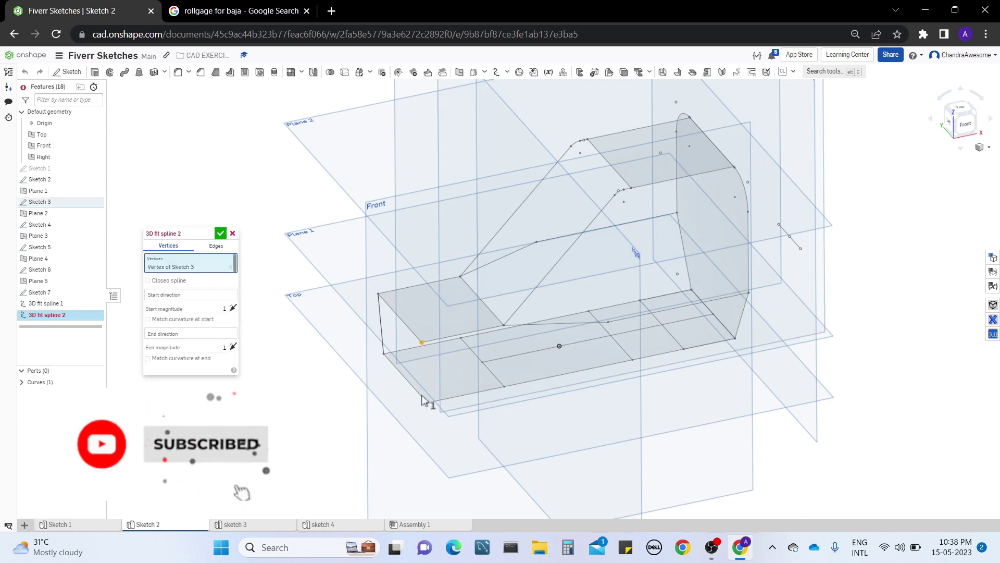
{"action": "left_click", "coordinate": [427, 402]}
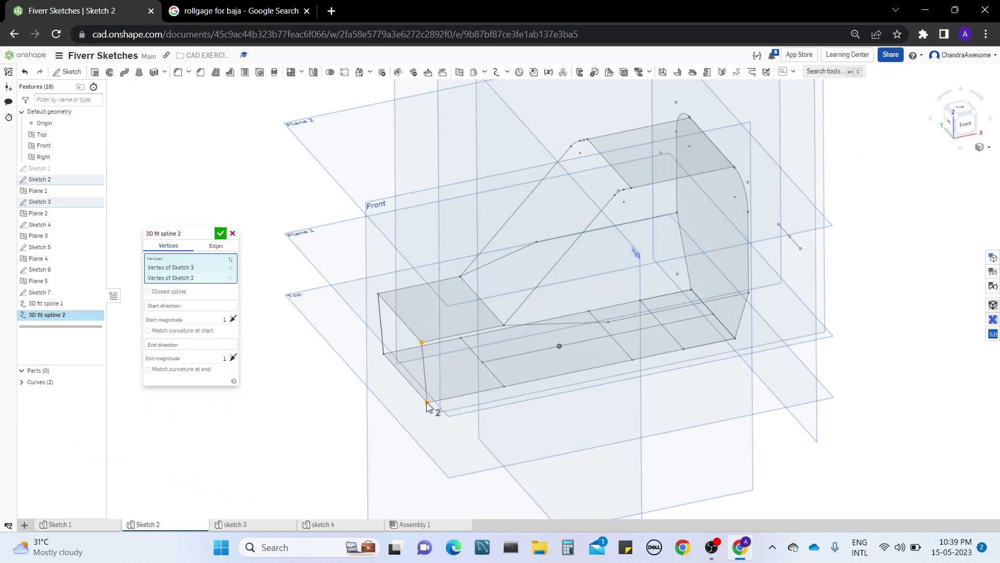
{"action": "left_click", "coordinate": [221, 234]}
{"action": "right_click_drag", "start_coordinate": [311, 277], "coordinate": [535, 280]}
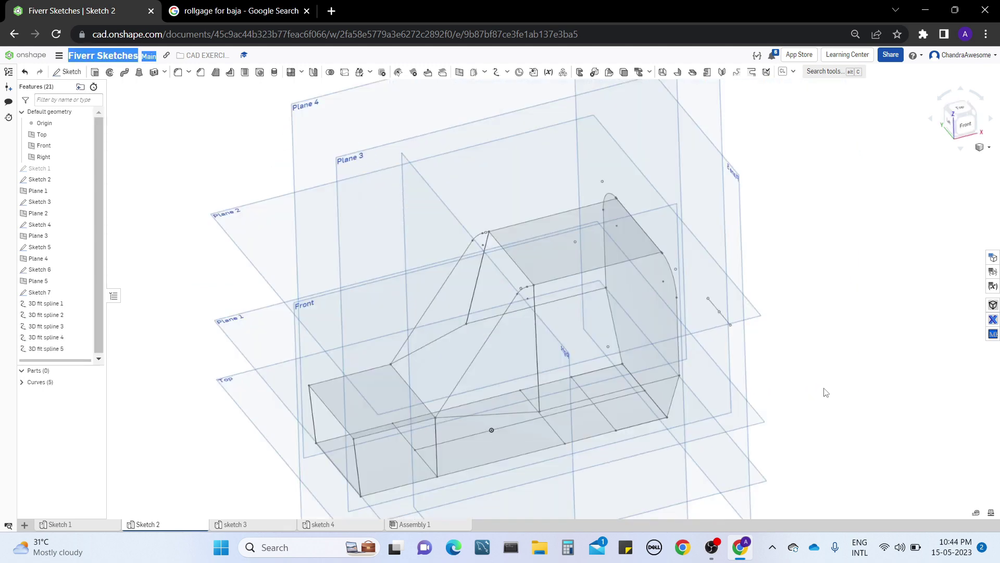
{"action": "mouse_move", "coordinate": [825, 392]}
{"action": "right_mouse_down"}
{"action": "mouse_move", "coordinate": [826, 335]}
{"action": "mouse_move", "coordinate": [839, 346]}
{"action": "mouse_move", "coordinate": [832, 361]}
{"action": "right_mouse_up"}
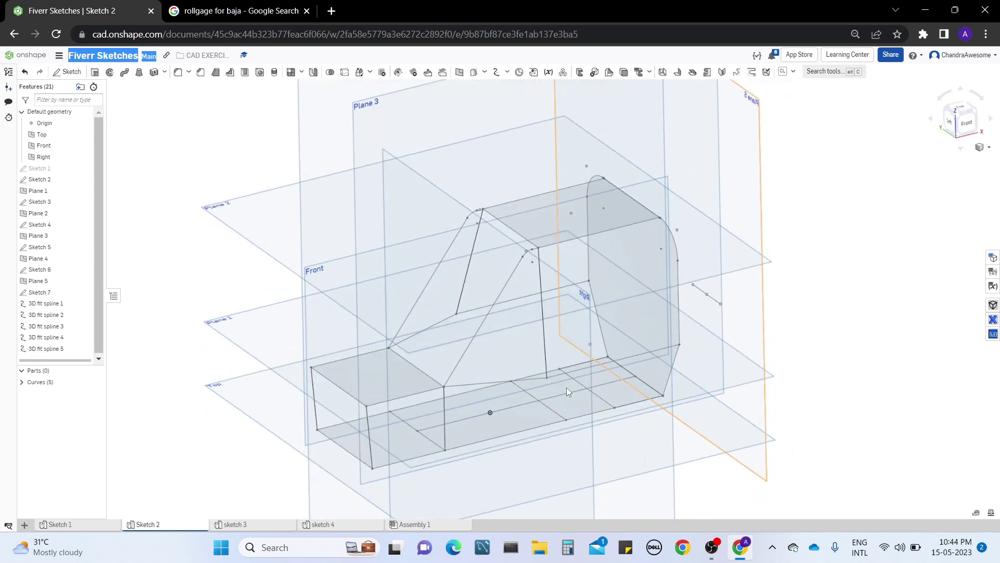
{"action": "left_click", "coordinate": [492, 76]}
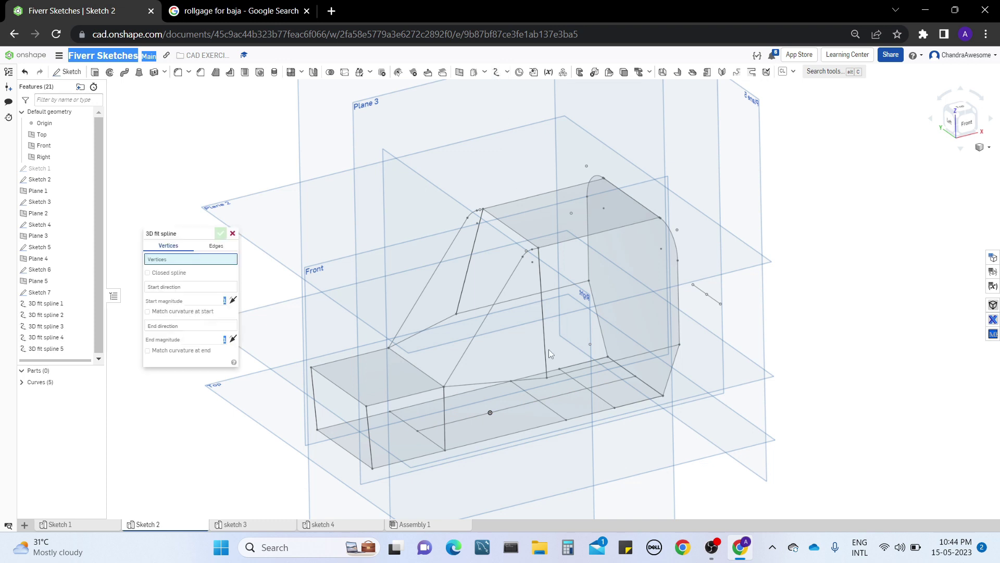
{"action": "left_click", "coordinate": [547, 379]}
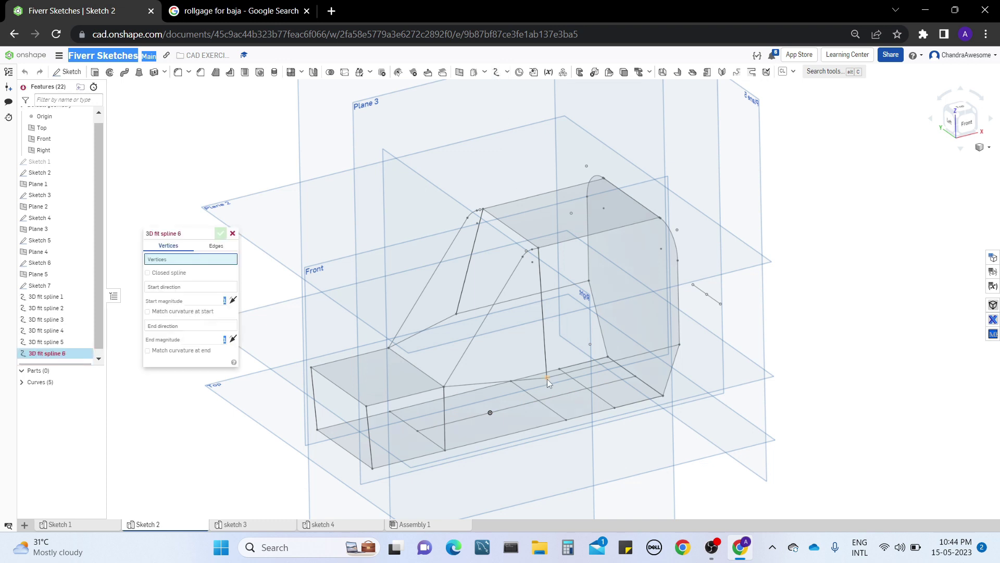
{"action": "left_click", "coordinate": [567, 421]}
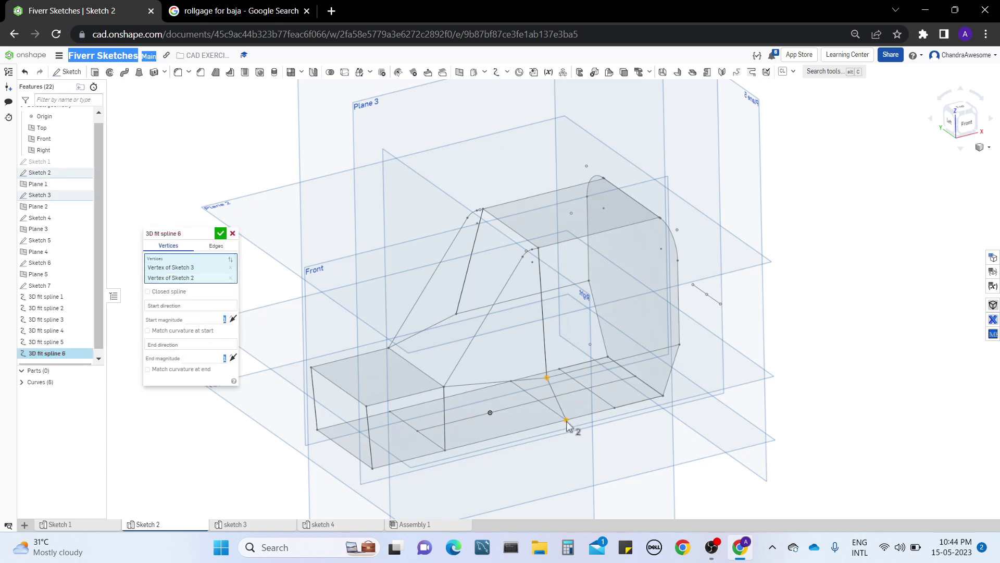
{"action": "left_click", "coordinate": [219, 234]}
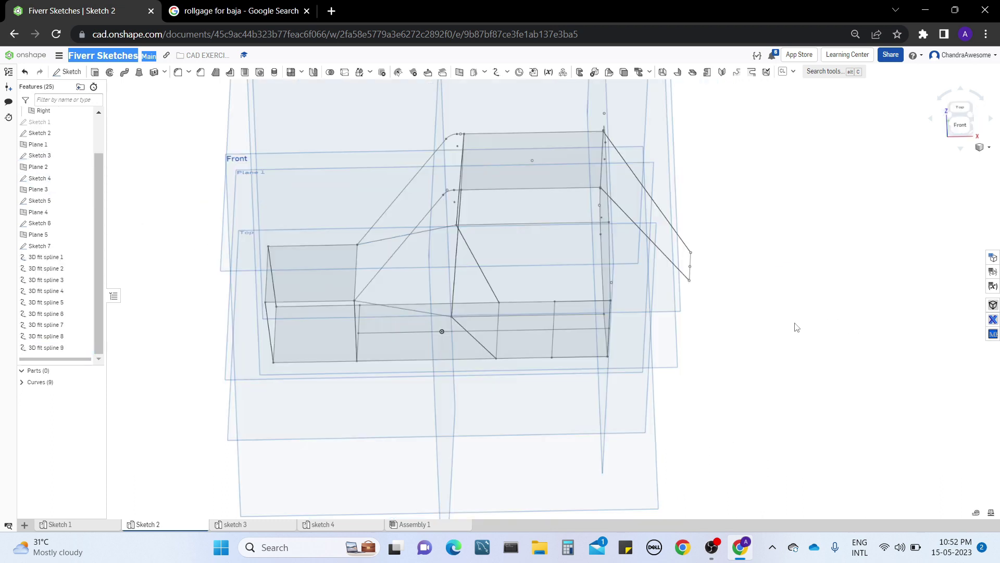
- Start a 3D fit spline from a front Sketch 2 vertex to the Sketch 3 nose vertex, checking the reference images
{"action": "right_click_drag", "start_coordinate": [796, 327], "coordinate": [769, 320]}
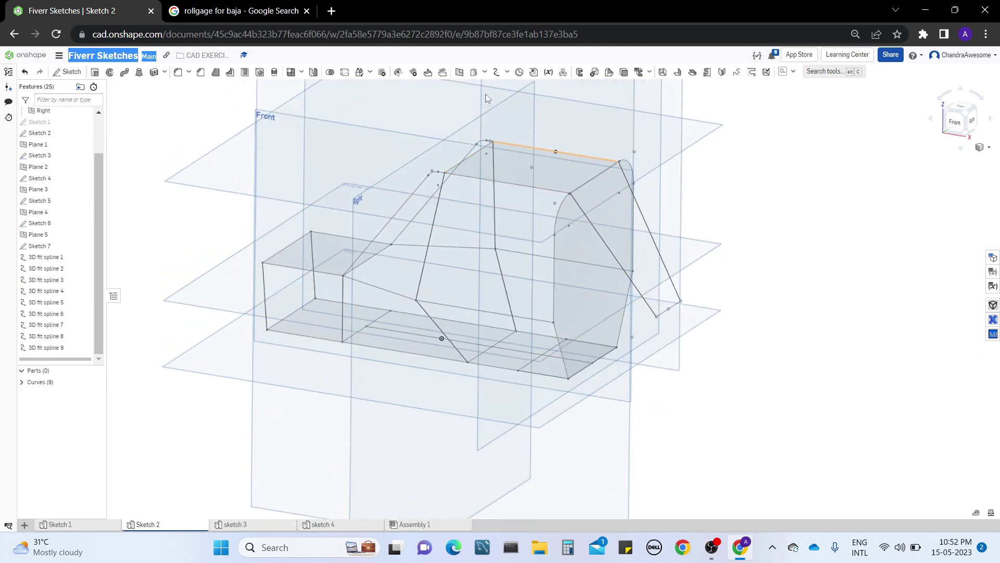
{"action": "left_click", "coordinate": [507, 72]}
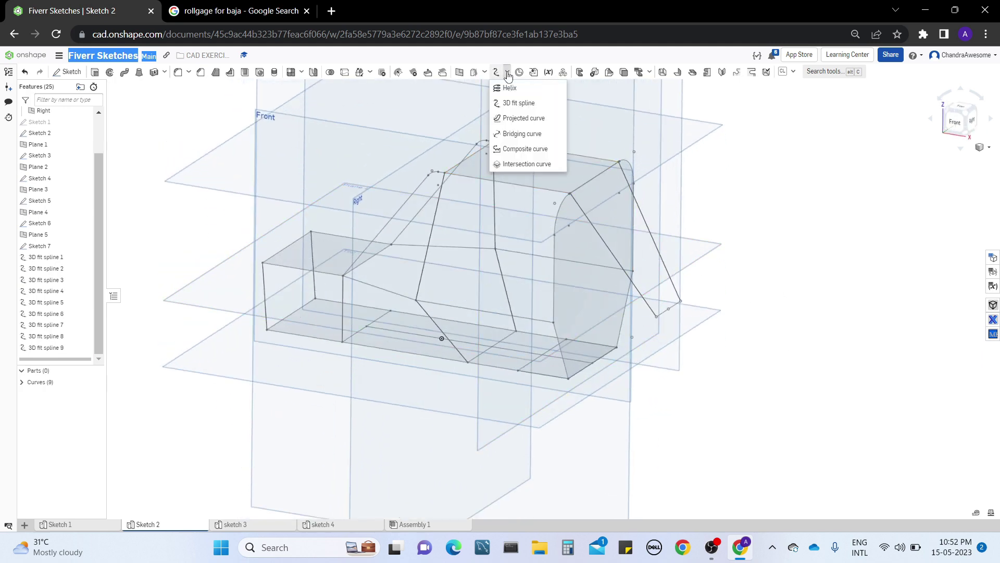
{"action": "left_click", "coordinate": [523, 103]}
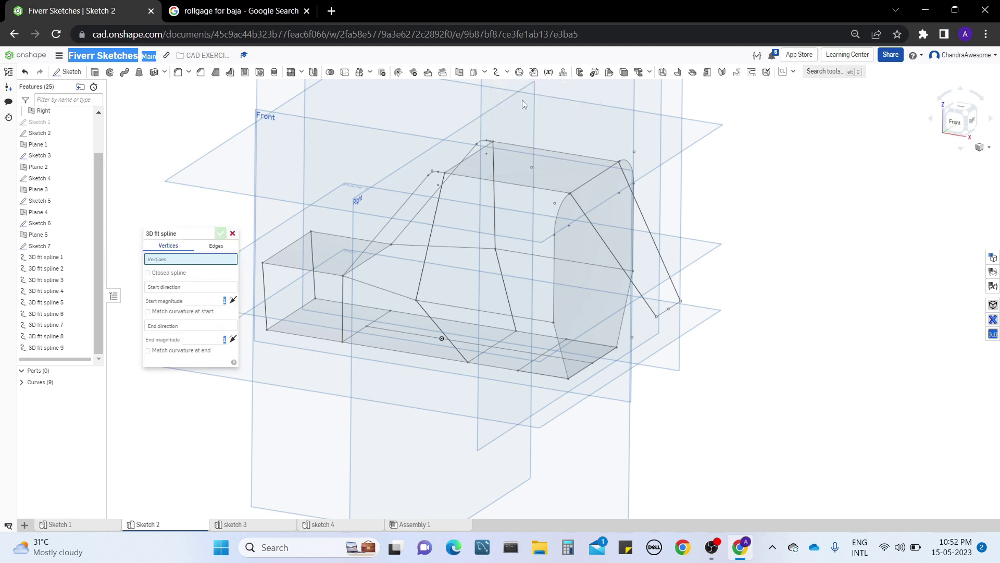
{"action": "left_click", "coordinate": [569, 379]}
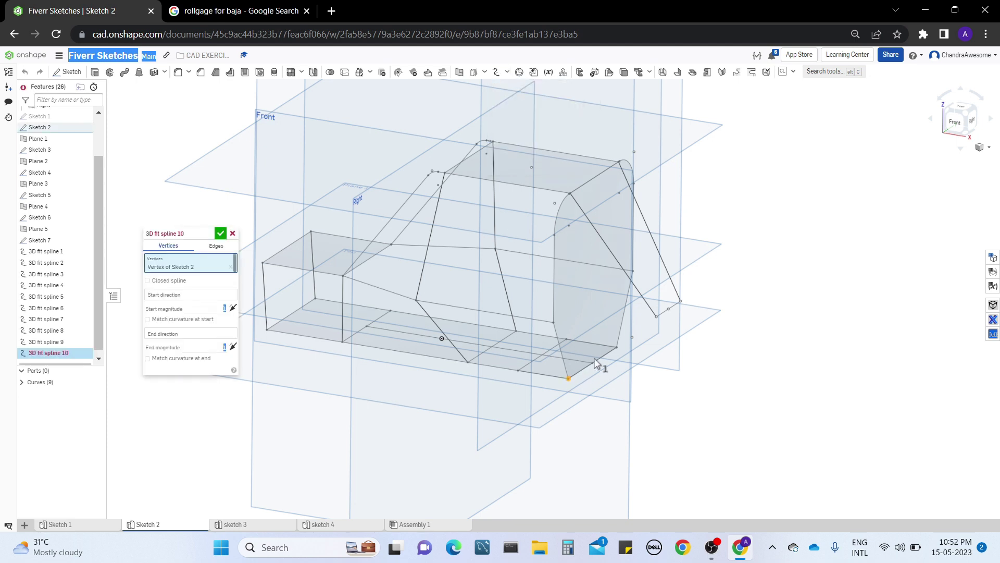
{"action": "left_click", "coordinate": [657, 317]}
{"action": "mouse_move", "coordinate": [766, 365]}
{"action": "right_mouse_down"}
{"action": "mouse_move", "coordinate": [809, 311]}
{"action": "mouse_move", "coordinate": [805, 336]}
{"action": "right_mouse_up"}
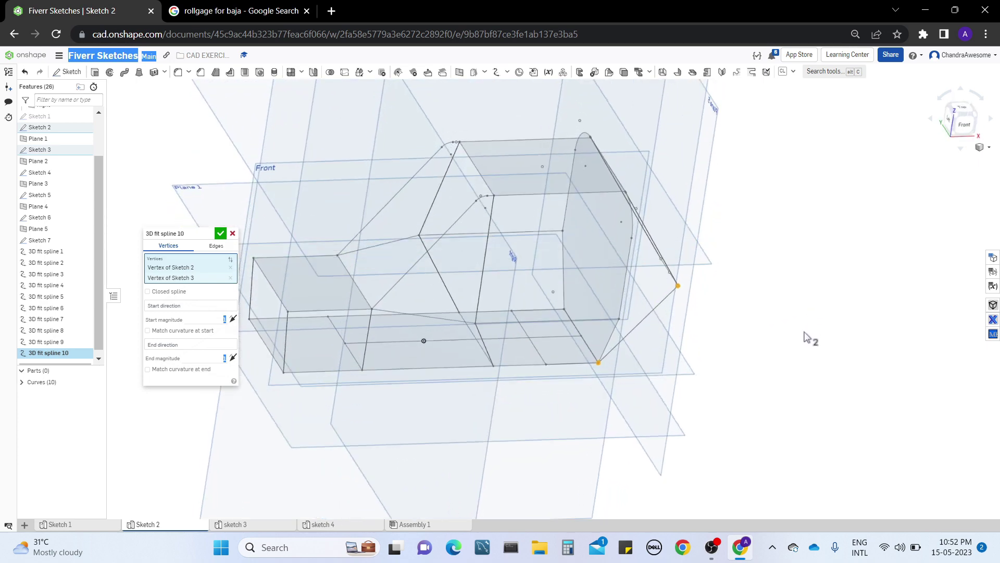
{"action": "left_click", "coordinate": [237, 11]}
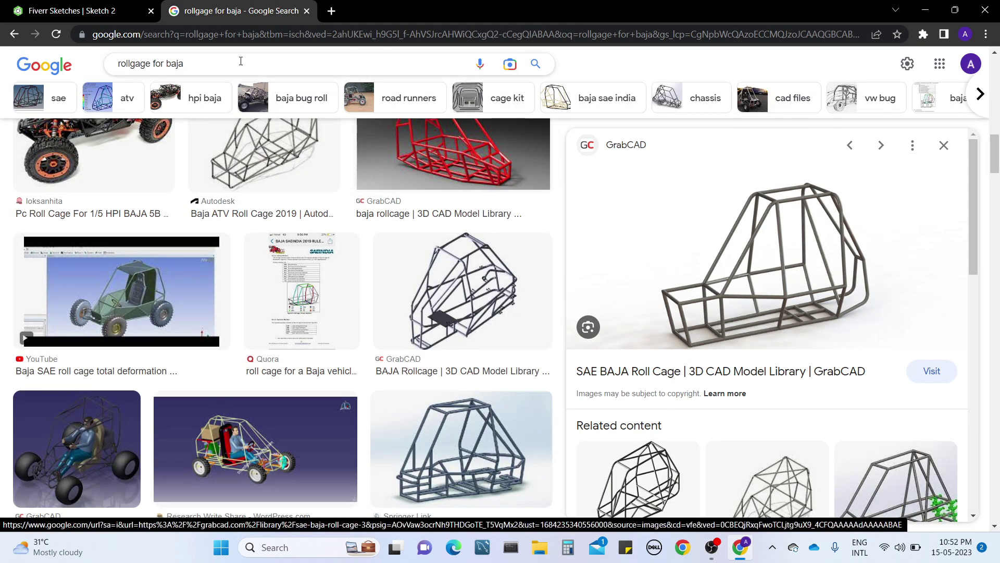
{"action": "left_click", "coordinate": [72, 11]}
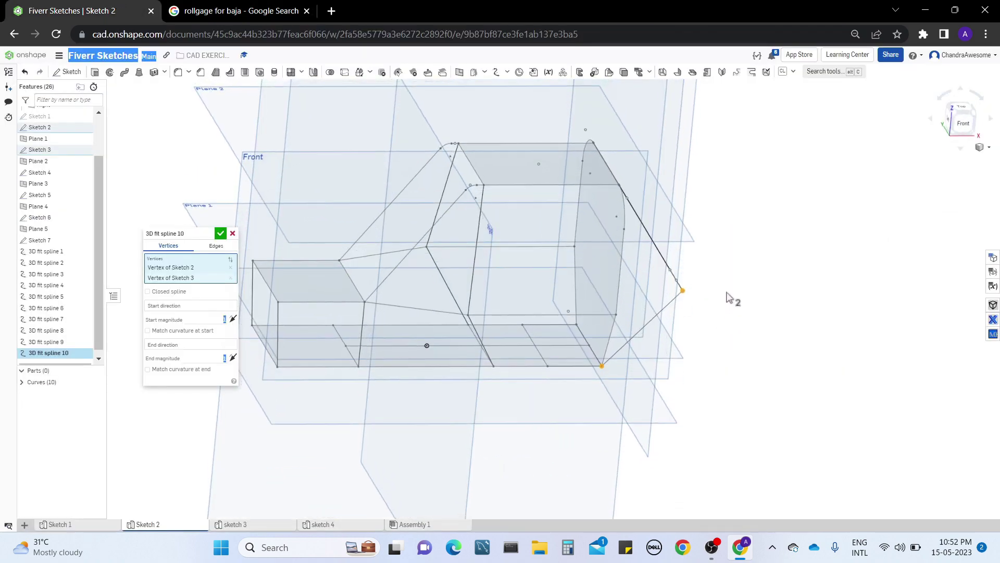
- Set the Right plane as spline 10's start direction and create the spline
{"action": "right_click_drag", "start_coordinate": [728, 297], "coordinate": [712, 320]}
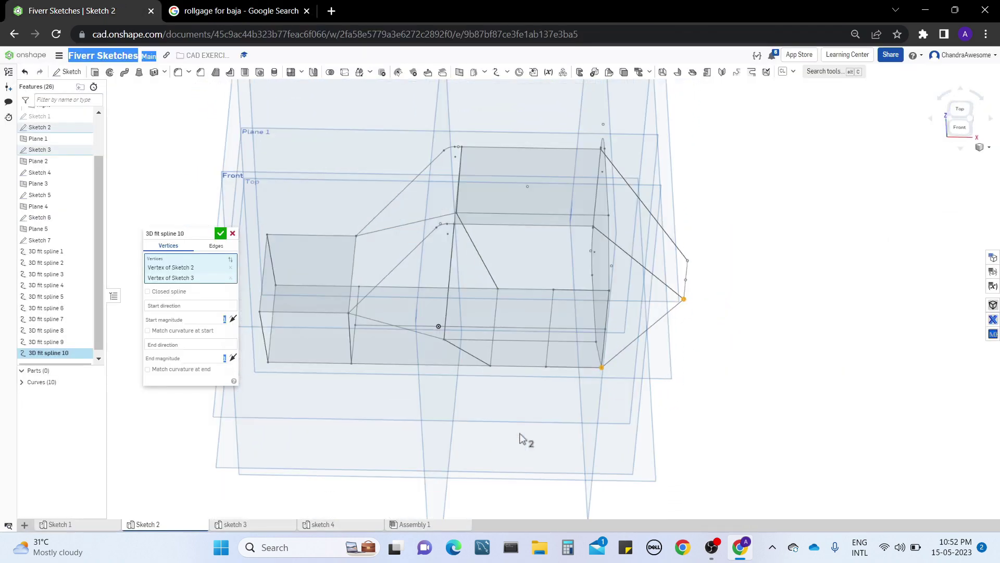
{"action": "left_click", "coordinate": [199, 305]}
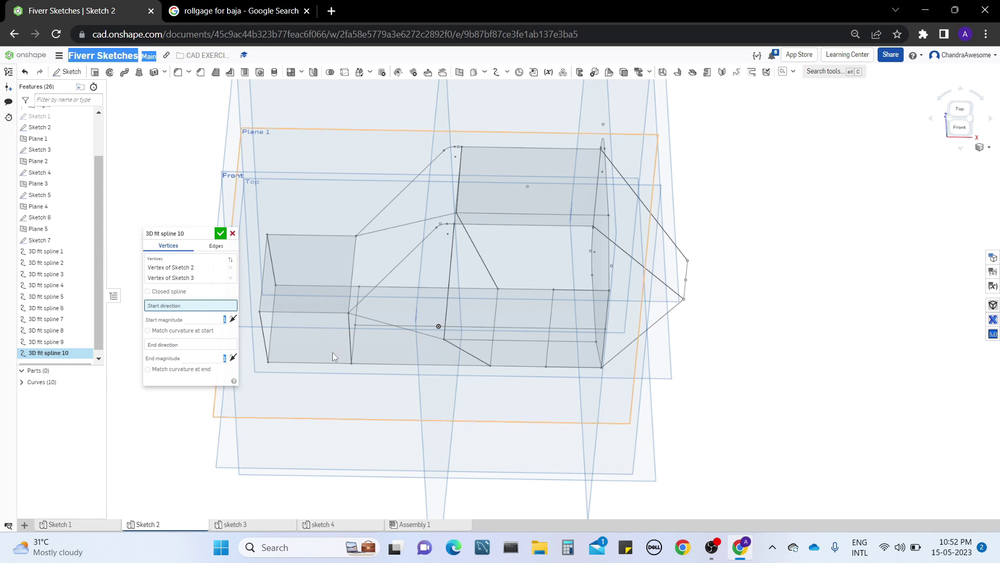
{"action": "middle_click_drag", "start_coordinate": [741, 397], "coordinate": [778, 380]}
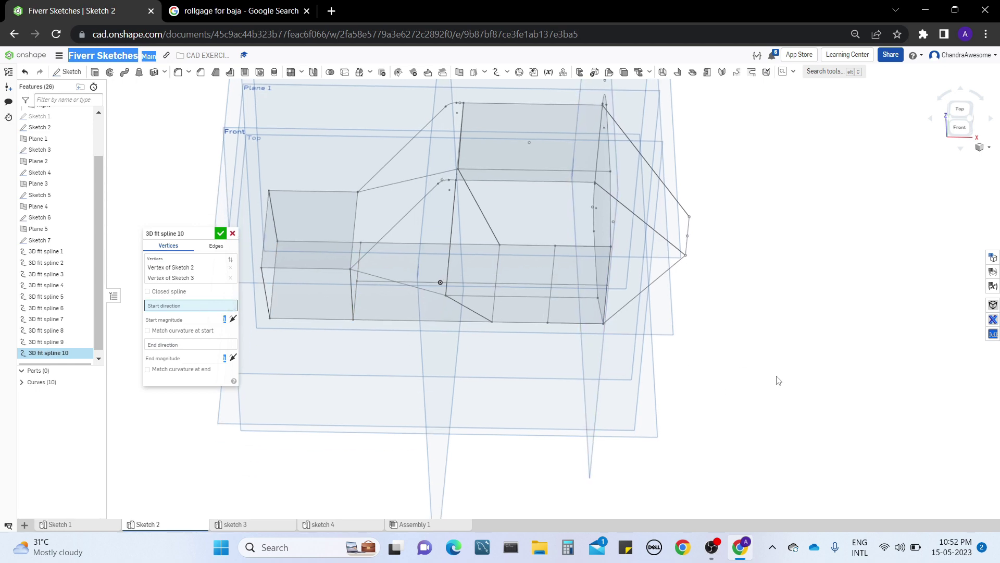
{"action": "mouse_move", "coordinate": [777, 380]}
{"action": "right_mouse_down"}
{"action": "mouse_move", "coordinate": [771, 375]}
{"action": "mouse_move", "coordinate": [773, 385]}
{"action": "right_mouse_up"}
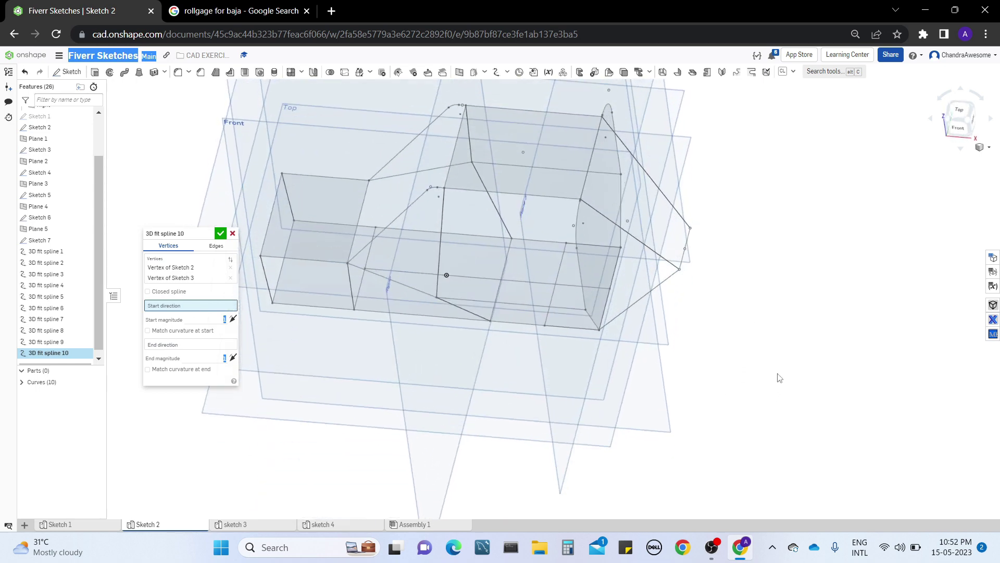
{"action": "middle_click_drag", "start_coordinate": [780, 377], "coordinate": [804, 325]}
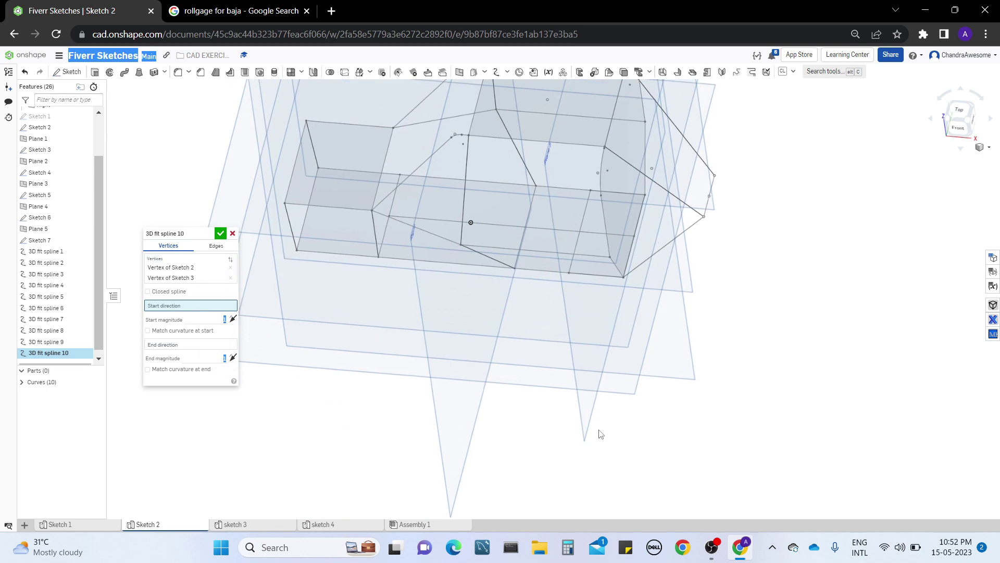
{"action": "left_click", "coordinate": [474, 440]}
{"action": "right_click_drag", "start_coordinate": [788, 300], "coordinate": [795, 307]}
{"action": "mouse_move", "coordinate": [644, 359]}
{"action": "right_mouse_down"}
{"action": "mouse_move", "coordinate": [709, 384]}
{"action": "mouse_move", "coordinate": [527, 422]}
{"action": "mouse_move", "coordinate": [684, 374]}
{"action": "mouse_move", "coordinate": [671, 384]}
{"action": "right_mouse_up"}
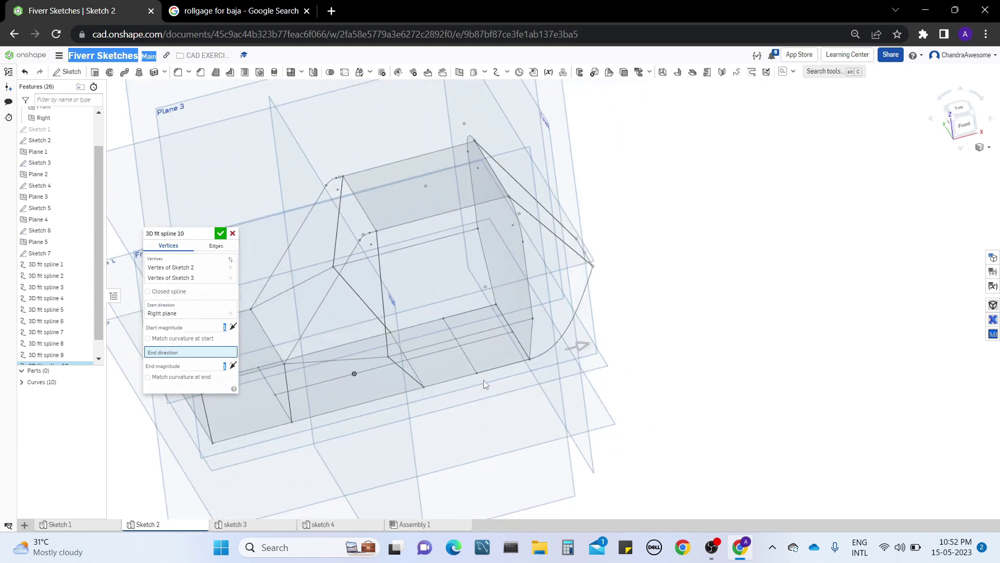
{"action": "key", "text": "Return"}
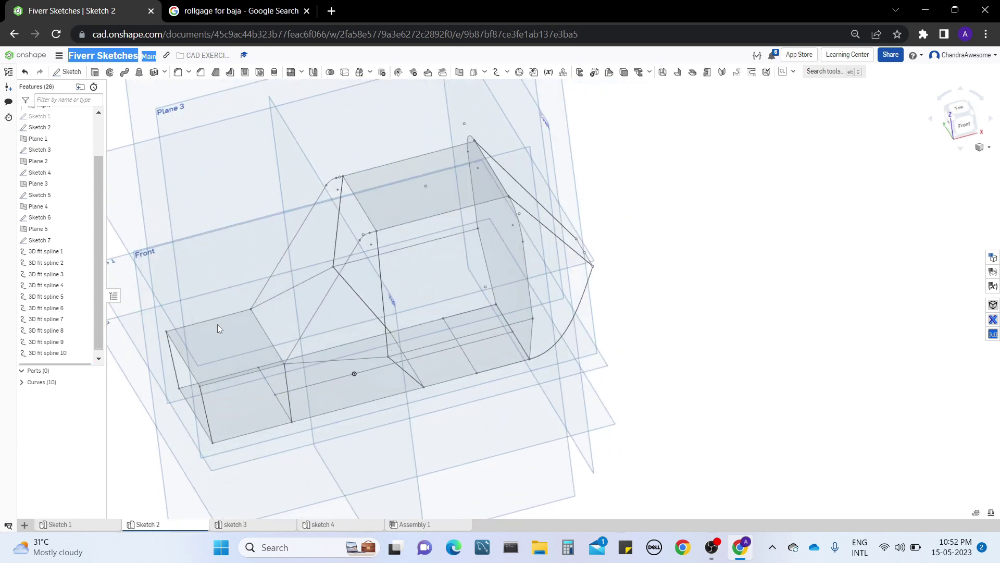
- Edit 3D fit spline 10 to change its start magnitude from 1 to 2
{"action": "right_click", "coordinate": [61, 356]}
{"action": "left_click", "coordinate": [83, 375]}
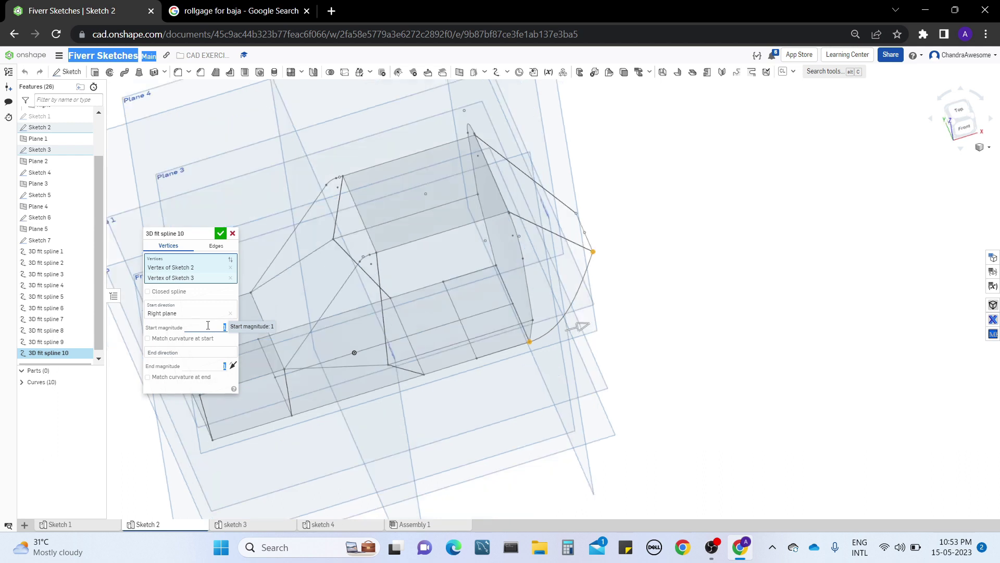
{"action": "left_click", "coordinate": [208, 325]}
{"action": "key", "text": "BackSpace"}
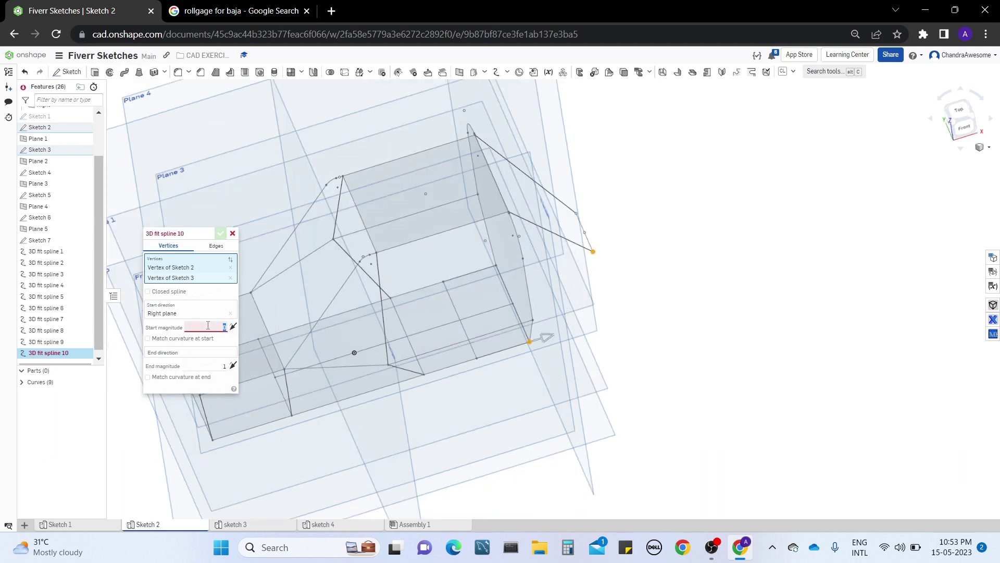
{"action": "type", "text": "2"}
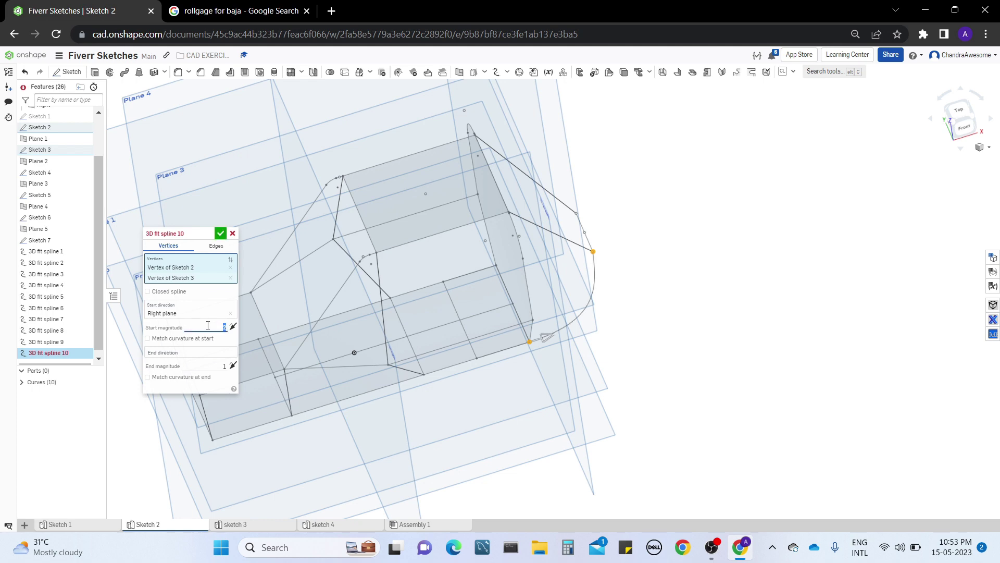
{"action": "right_click_drag", "start_coordinate": [602, 327], "coordinate": [643, 319]}
{"action": "left_click", "coordinate": [220, 232]}
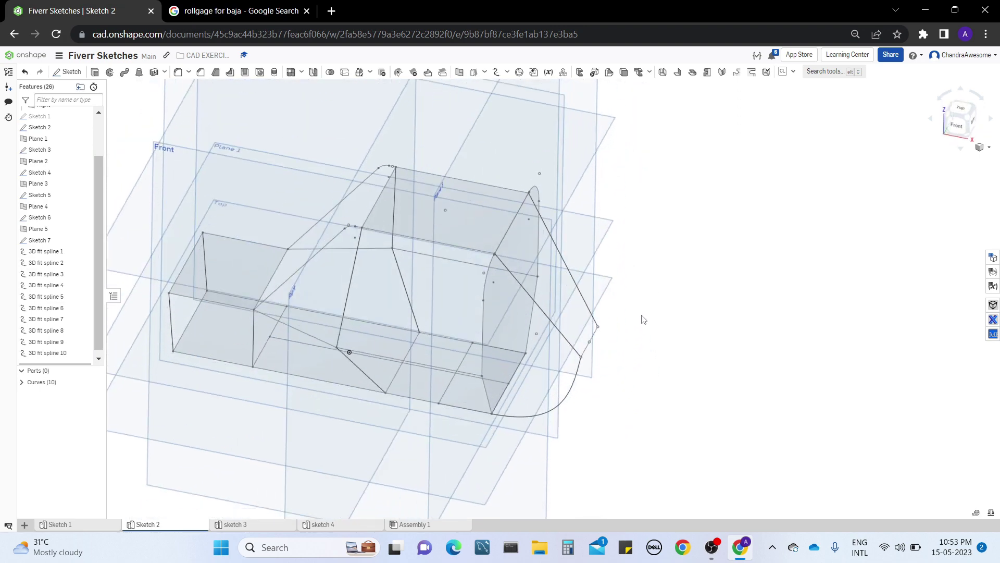
{"action": "key", "text": "ctrl+a"}
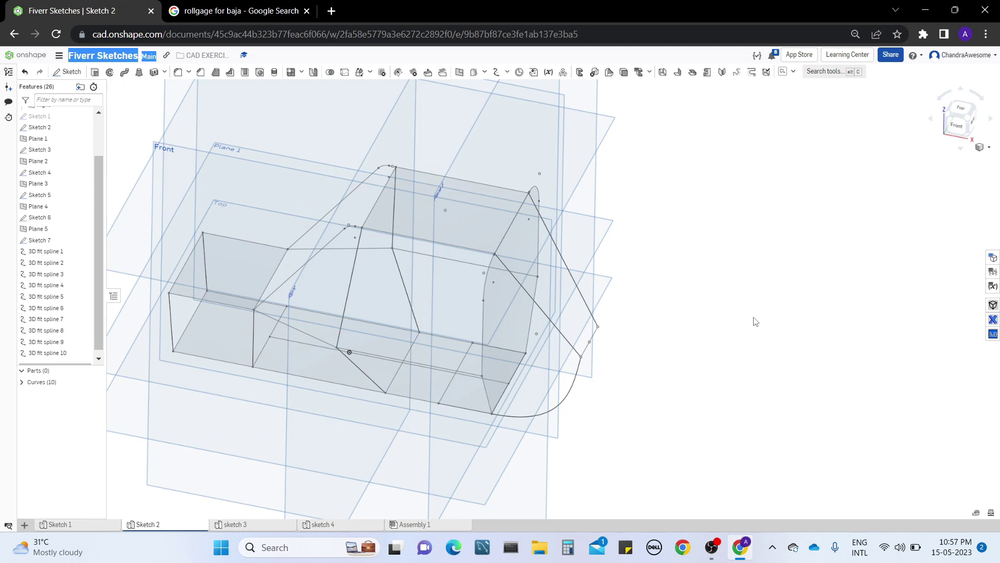
{"action": "mouse_move", "coordinate": [676, 387]}
{"action": "right_mouse_down"}
{"action": "mouse_move", "coordinate": [677, 344]}
{"action": "mouse_move", "coordinate": [689, 299]}
{"action": "mouse_move", "coordinate": [703, 293]}
{"action": "mouse_move", "coordinate": [703, 340]}
{"action": "mouse_move", "coordinate": [623, 346]}
{"action": "mouse_move", "coordinate": [683, 311]}
{"action": "mouse_move", "coordinate": [662, 258]}
{"action": "mouse_move", "coordinate": [643, 300]}
{"action": "right_mouse_up"}
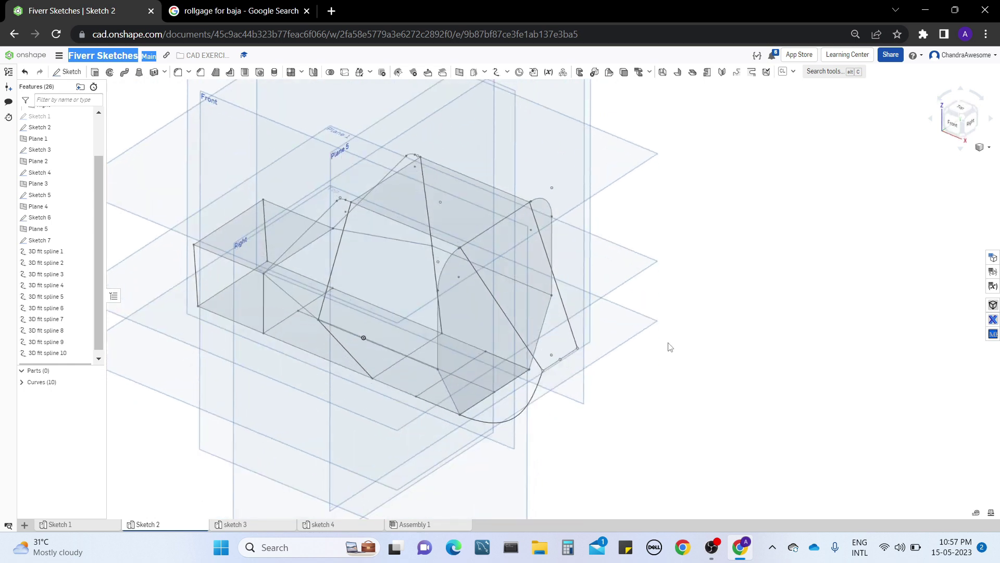
- Begin a 3D fit spline between Sketch 3 and Sketch 2 vertices, directed by the Right plane
{"action": "left_click", "coordinate": [498, 73]}
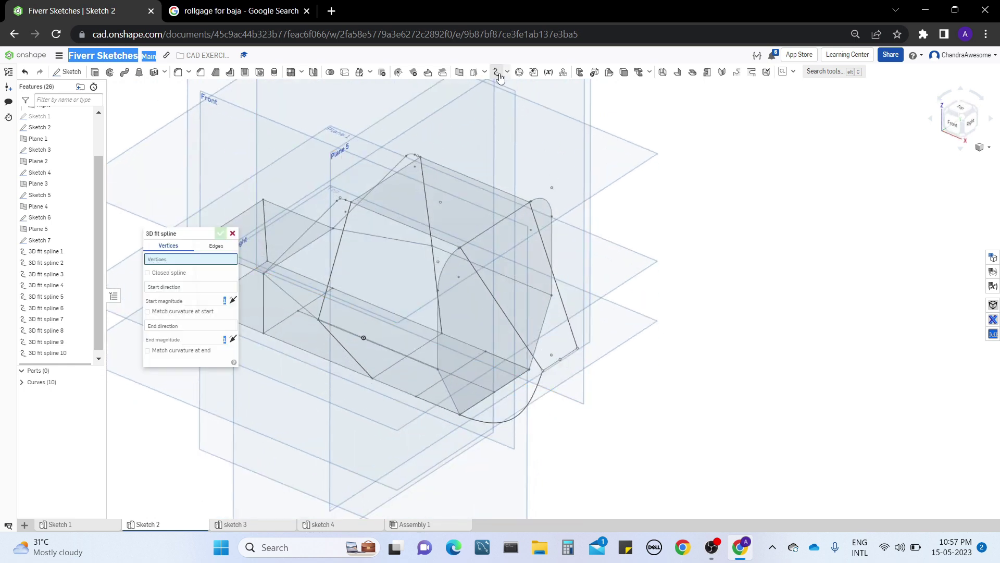
{"action": "left_click", "coordinate": [578, 348]}
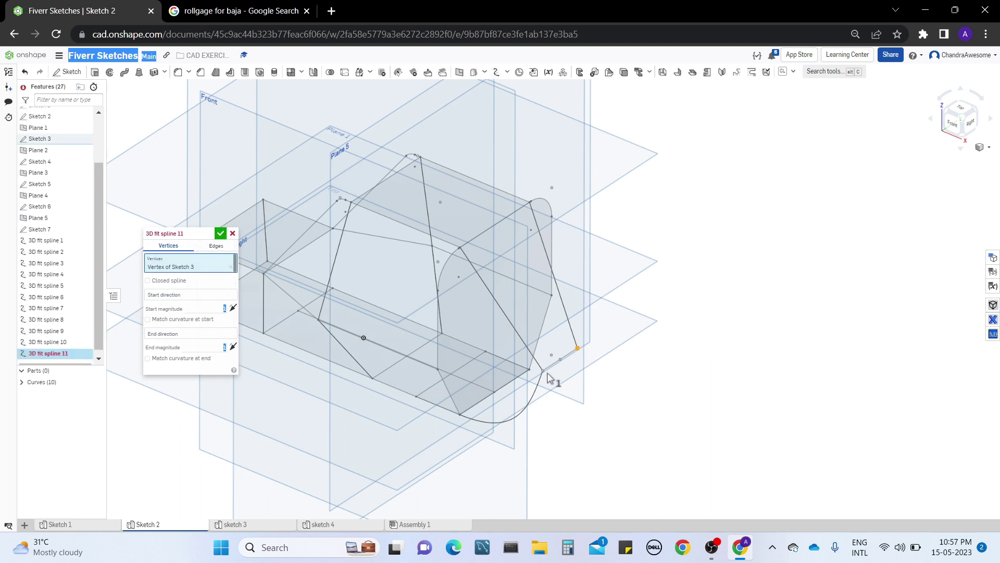
{"action": "left_click", "coordinate": [529, 370]}
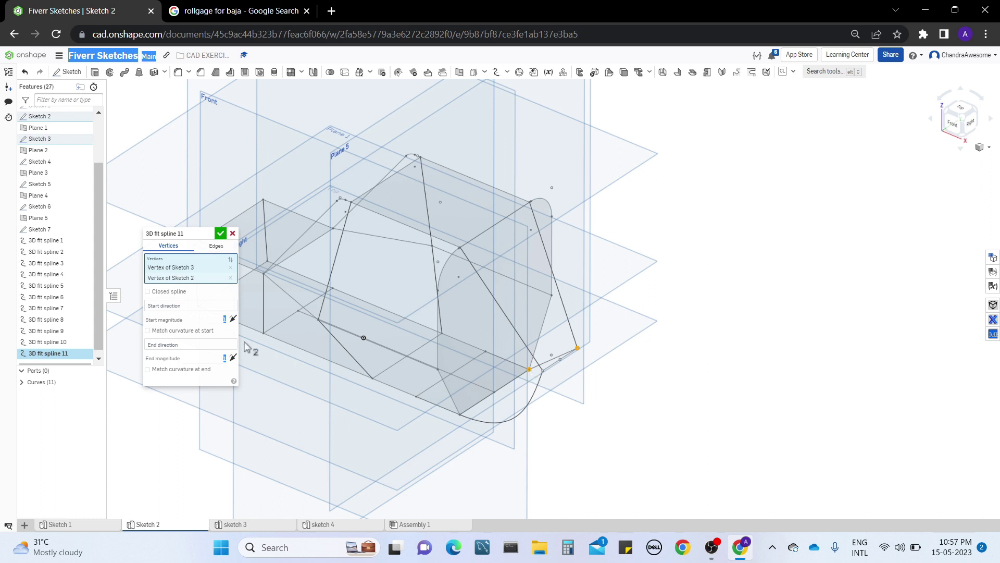
{"action": "left_click", "coordinate": [210, 307]}
{"action": "middle_click_drag", "start_coordinate": [275, 428], "coordinate": [366, 320]}
{"action": "left_click", "coordinate": [358, 413]}
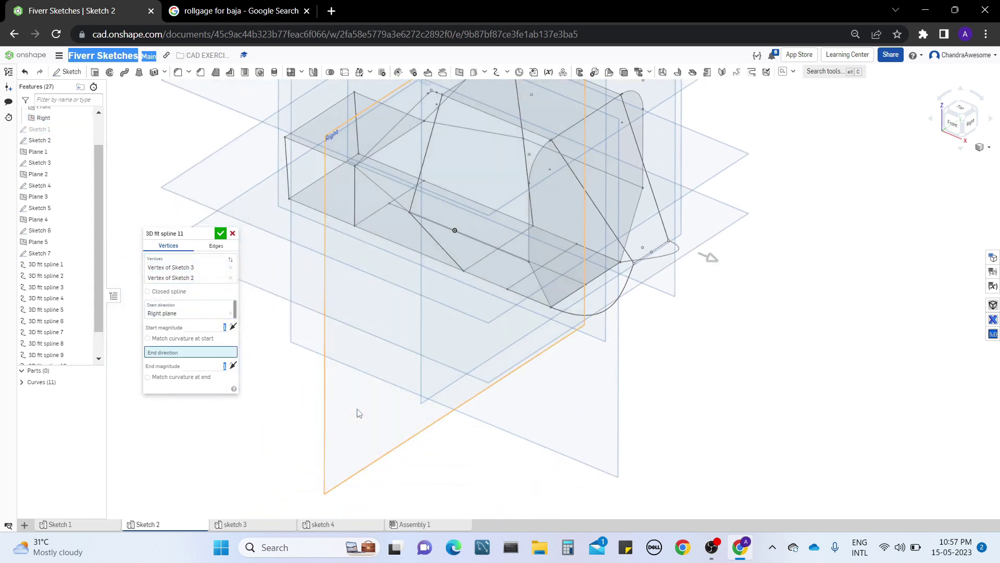
{"action": "right_click_drag", "start_coordinate": [784, 228], "coordinate": [442, 360]}
{"action": "middle_click_drag", "start_coordinate": [444, 364], "coordinate": [545, 336]}
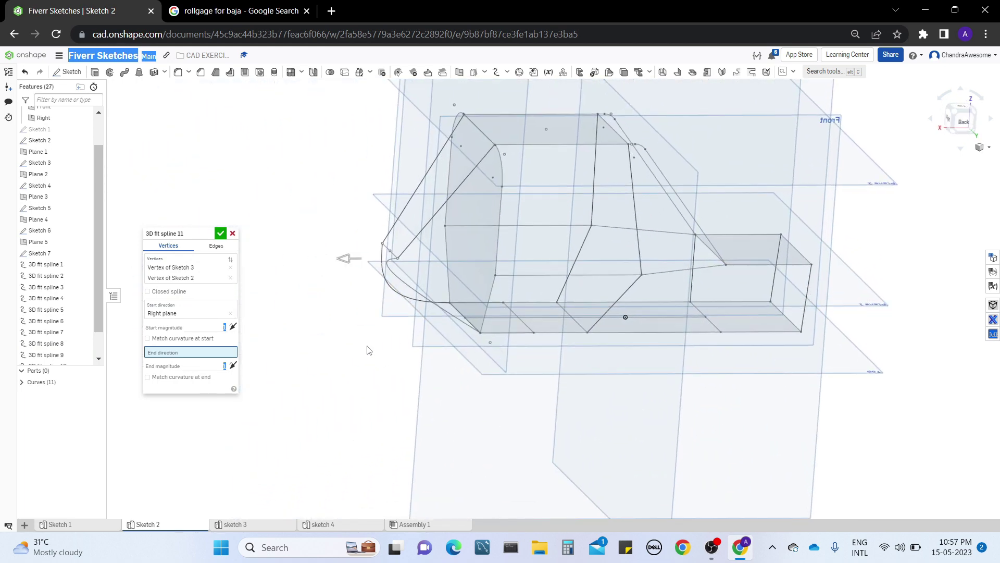
{"action": "middle_click_drag", "start_coordinate": [367, 349], "coordinate": [373, 379]}
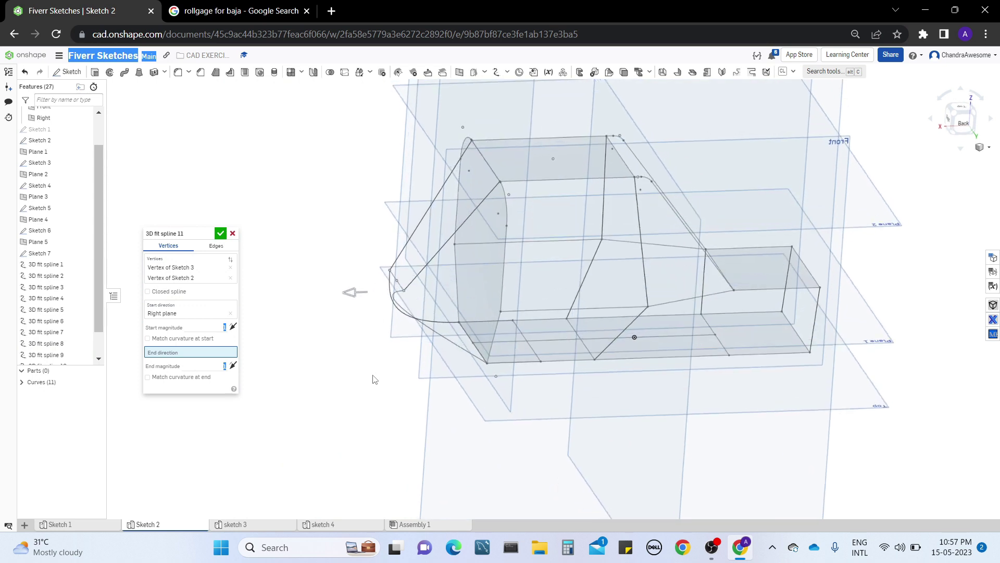
- Re-pick the vertices starting from Sketch 2, set start magnitude 2, and create spline 11
{"action": "left_click", "coordinate": [222, 261]}
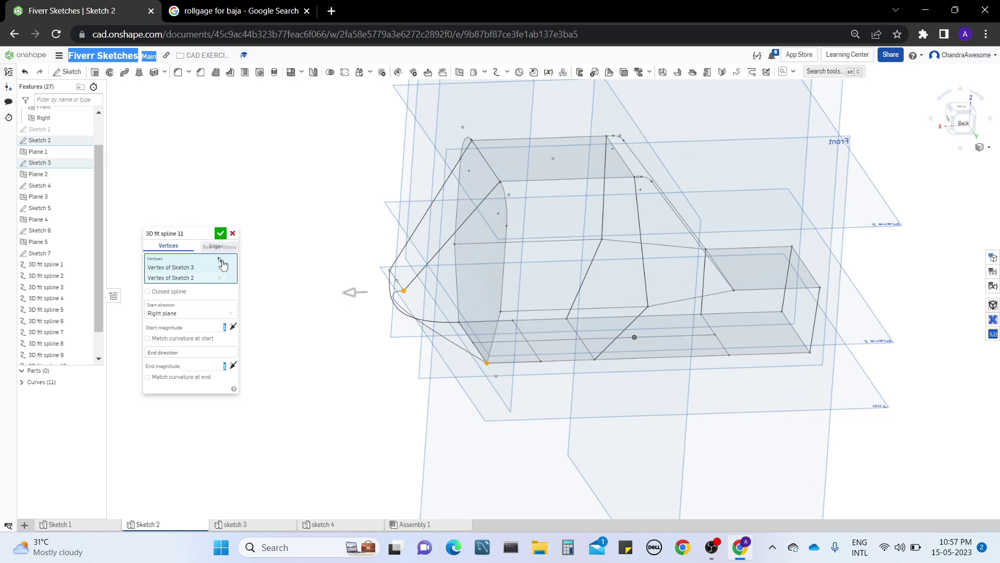
{"action": "left_click", "coordinate": [221, 260]}
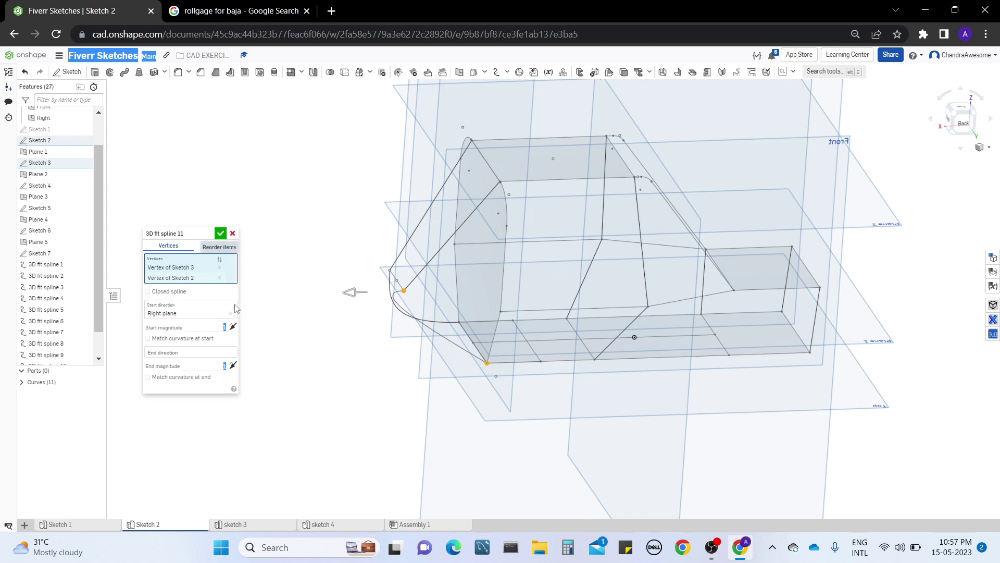
{"action": "left_click", "coordinate": [220, 278]}
{"action": "left_click", "coordinate": [219, 267]}
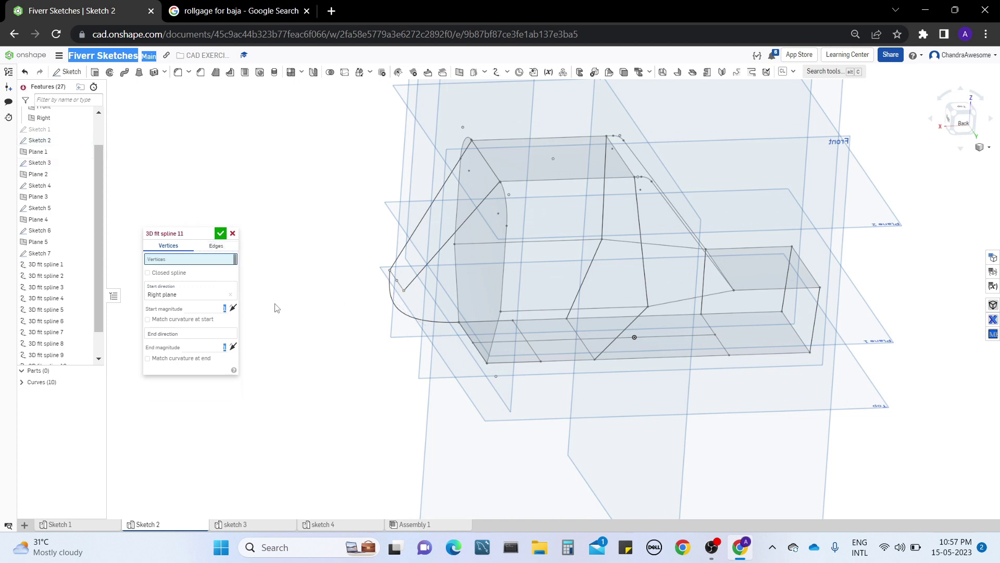
{"action": "left_click", "coordinate": [485, 363]}
{"action": "left_click", "coordinate": [404, 291]}
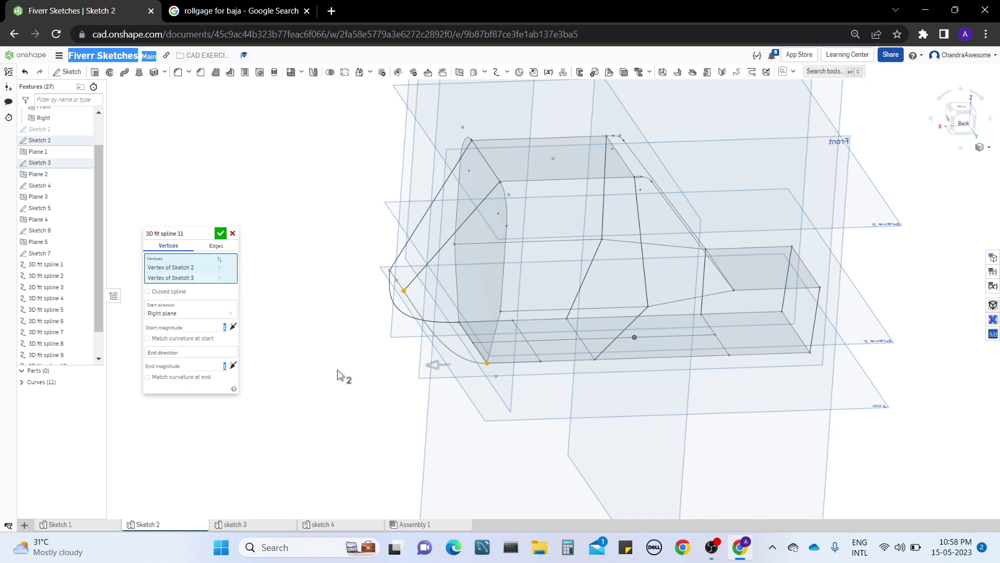
{"action": "left_click", "coordinate": [214, 328]}
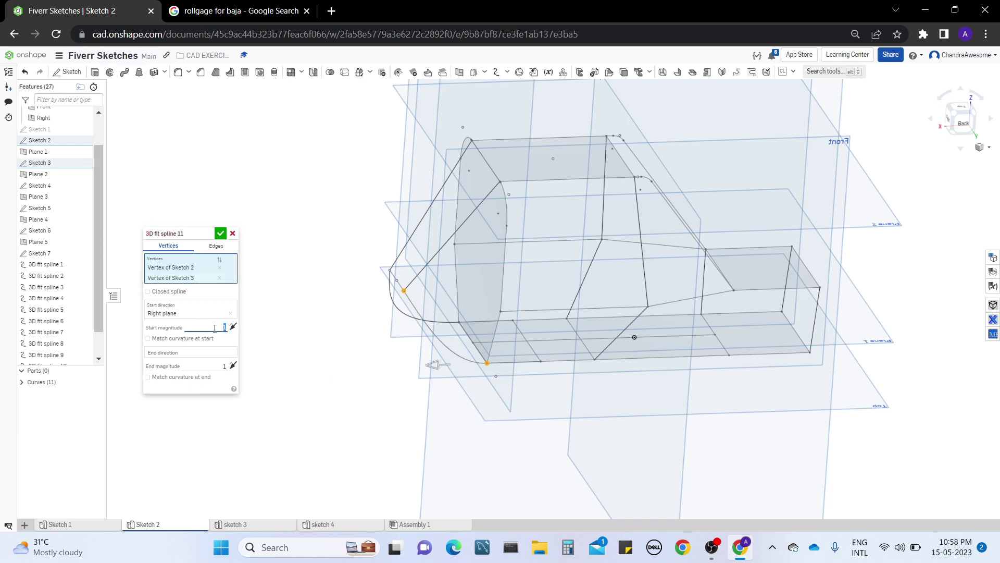
{"action": "type", "text": "2"}
{"action": "key", "text": "Return"}
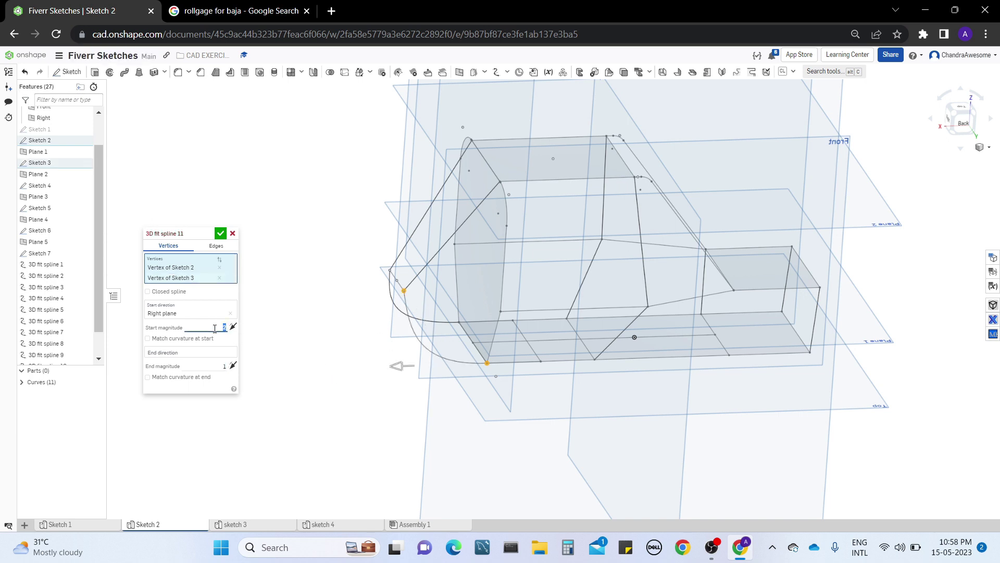
{"action": "left_click", "coordinate": [221, 233]}
{"action": "right_click_drag", "start_coordinate": [500, 224], "coordinate": [569, 263]}
{"action": "mouse_move", "coordinate": [737, 233]}
{"action": "right_mouse_down"}
{"action": "mouse_move", "coordinate": [769, 247]}
{"action": "mouse_move", "coordinate": [793, 226]}
{"action": "right_mouse_up"}
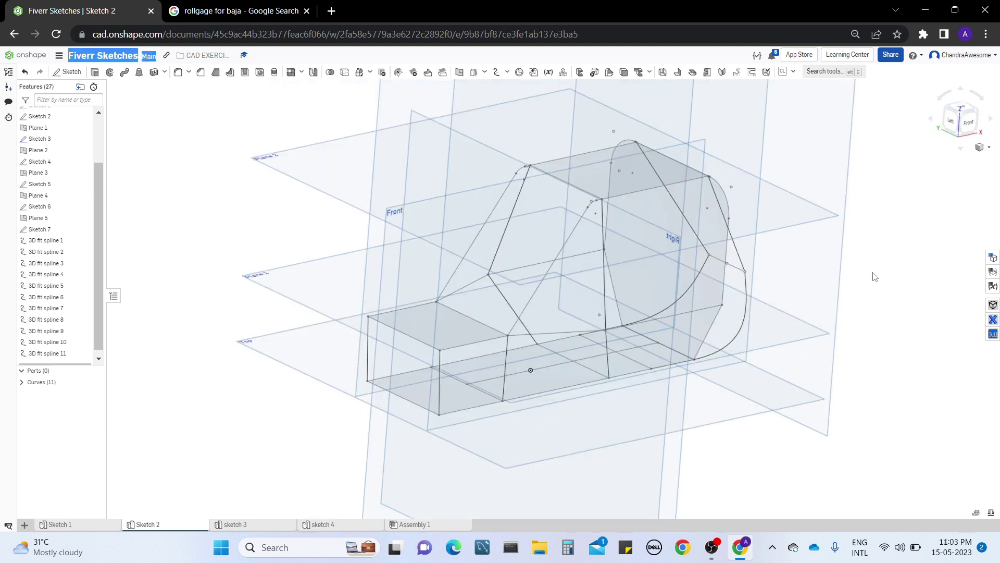
{"action": "middle_click_drag", "start_coordinate": [875, 279], "coordinate": [874, 305]}
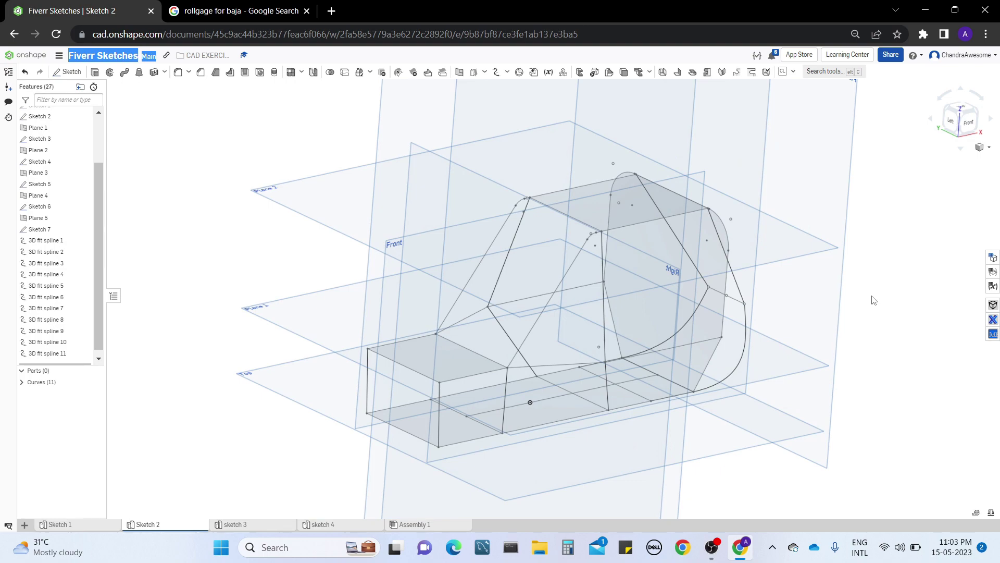
{"action": "right_click_drag", "start_coordinate": [836, 323], "coordinate": [813, 278]}
{"action": "middle_click_drag", "start_coordinate": [786, 401], "coordinate": [734, 380]}
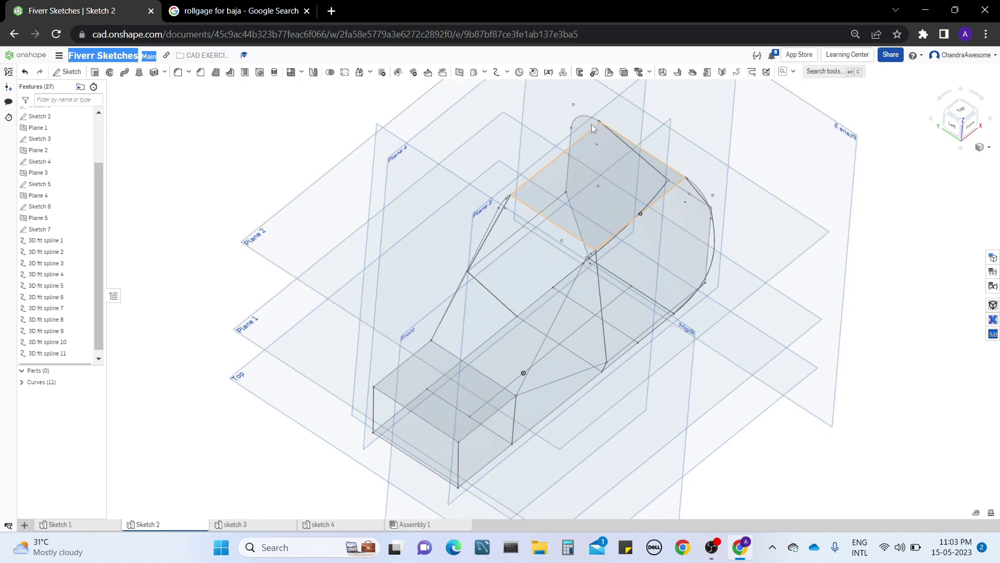
{"action": "right_click_drag", "start_coordinate": [680, 317], "coordinate": [711, 368]}
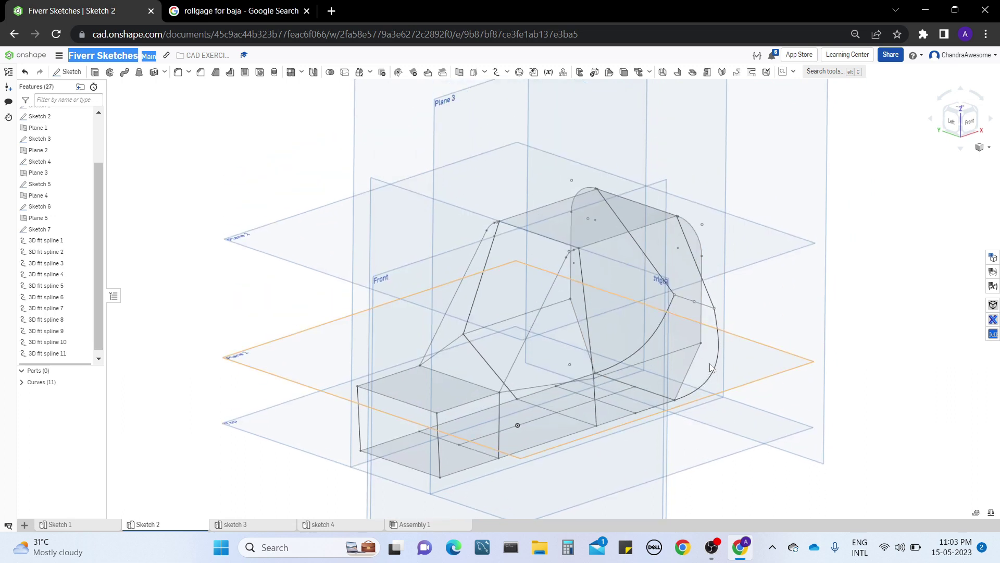
- Use Hide all planes from Plane 2's context menu, leaving the bare eleven-curve wireframe
{"action": "right_click", "coordinate": [308, 227]}
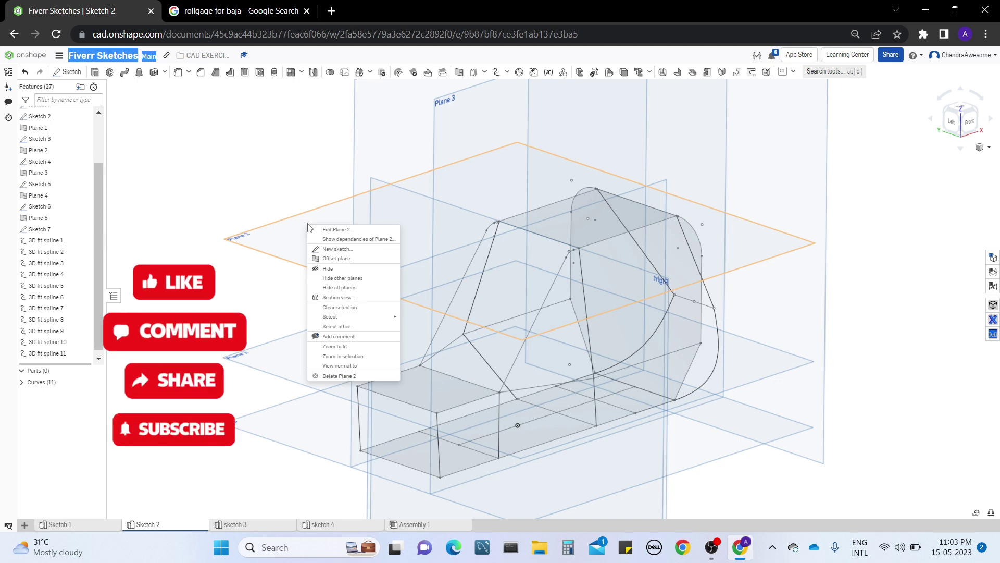
{"action": "left_click", "coordinate": [356, 290]}
{"action": "right_click_drag", "start_coordinate": [686, 191], "coordinate": [672, 347]}
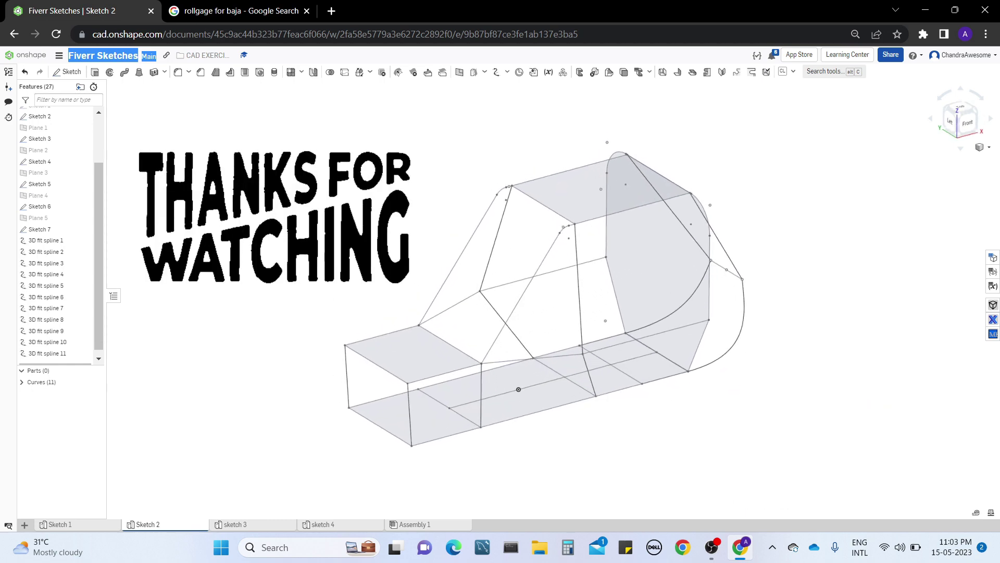